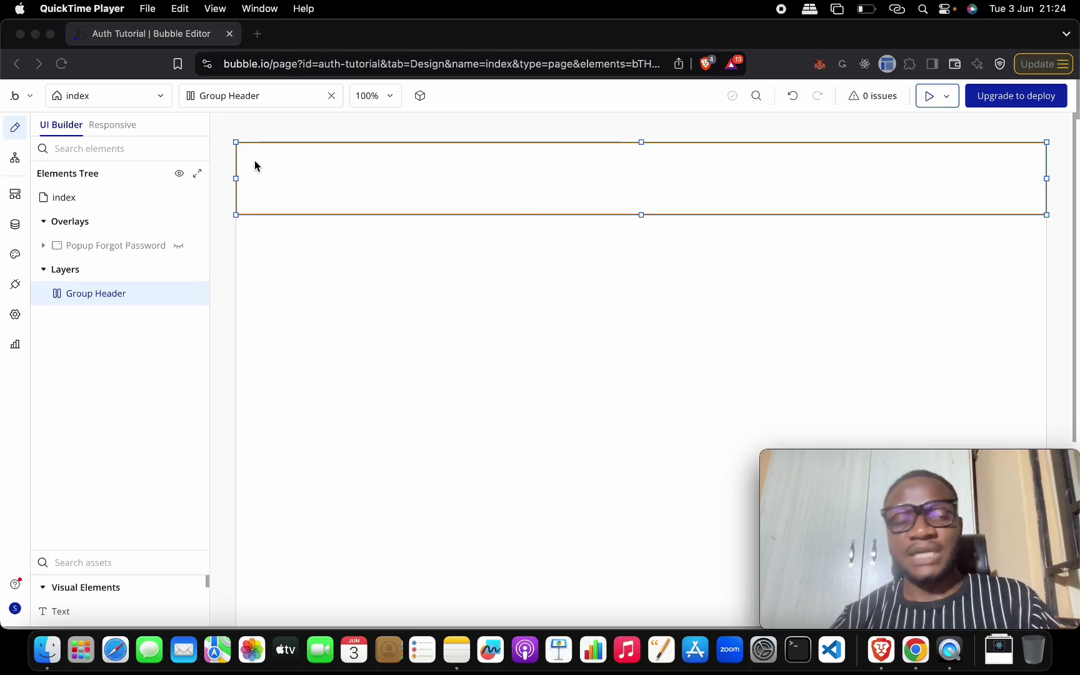
# Create a new web reusable element named Header.
pyautogui.click(157, 94)
pyautogui.click(159, 95)
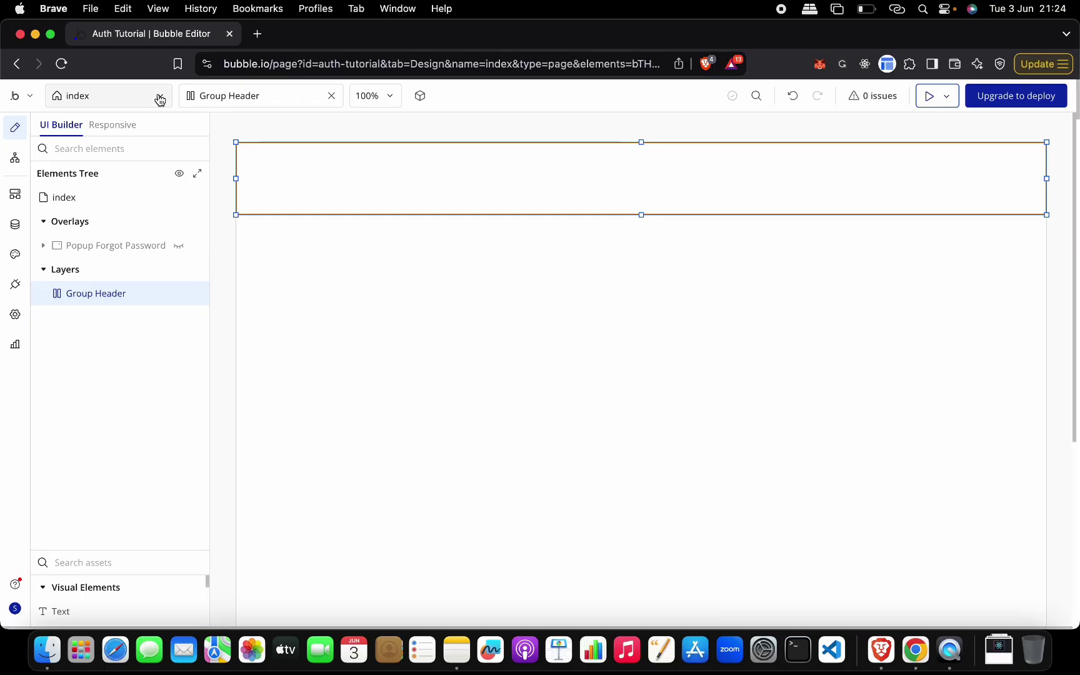
pyautogui.click(381, 134)
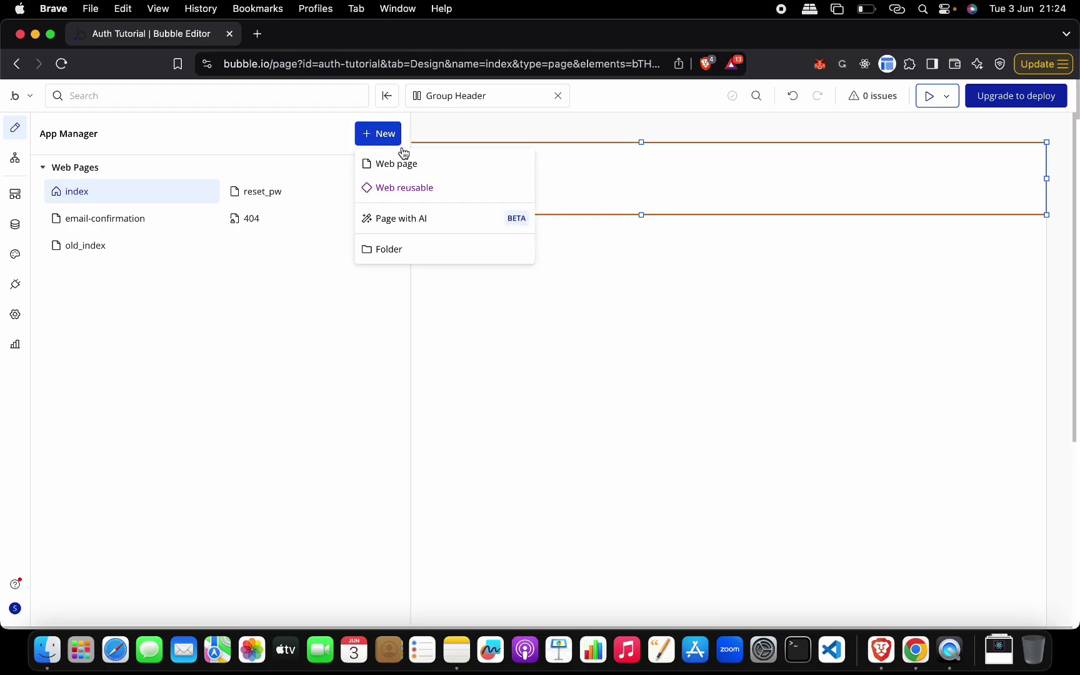
pyautogui.click(429, 190)
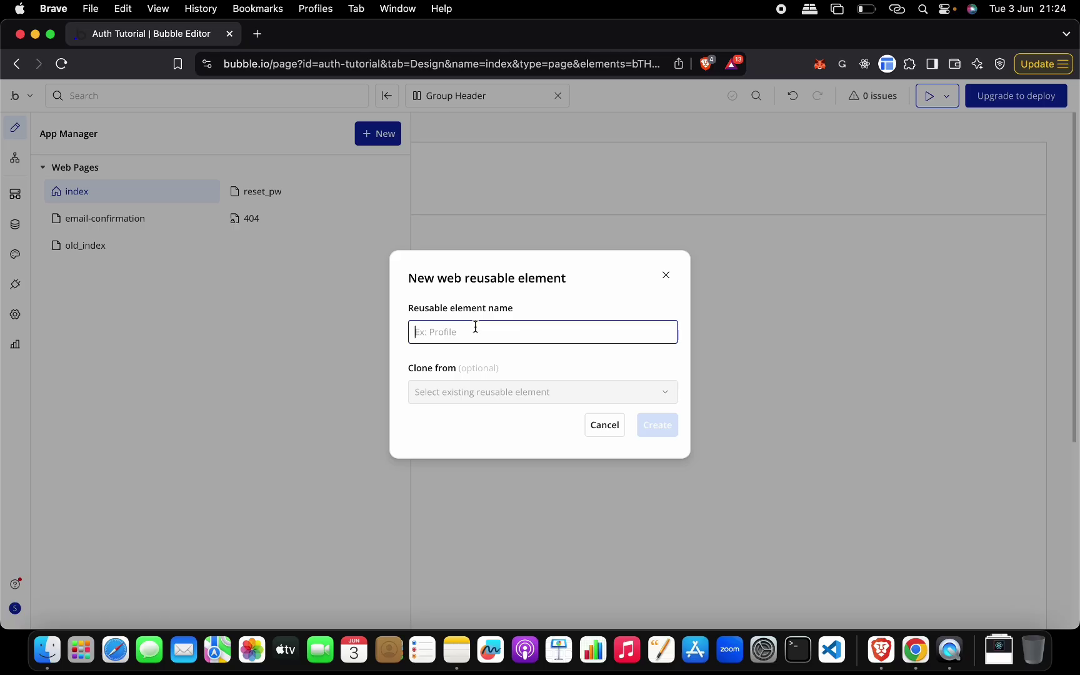
pyautogui.write('Header')
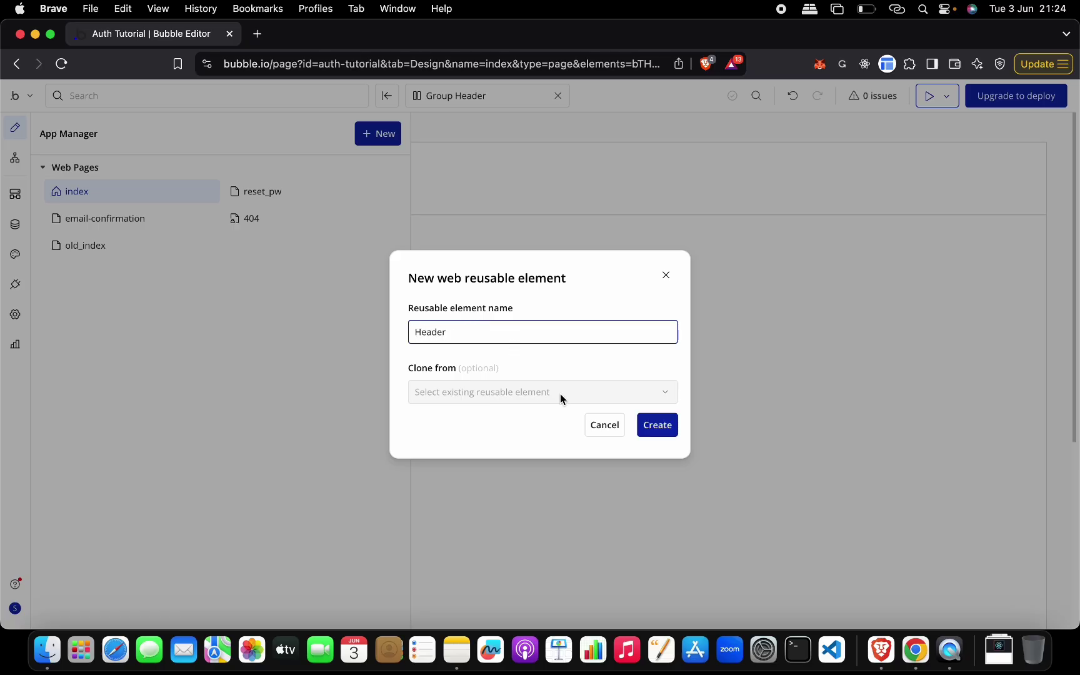
pyautogui.click(666, 427)
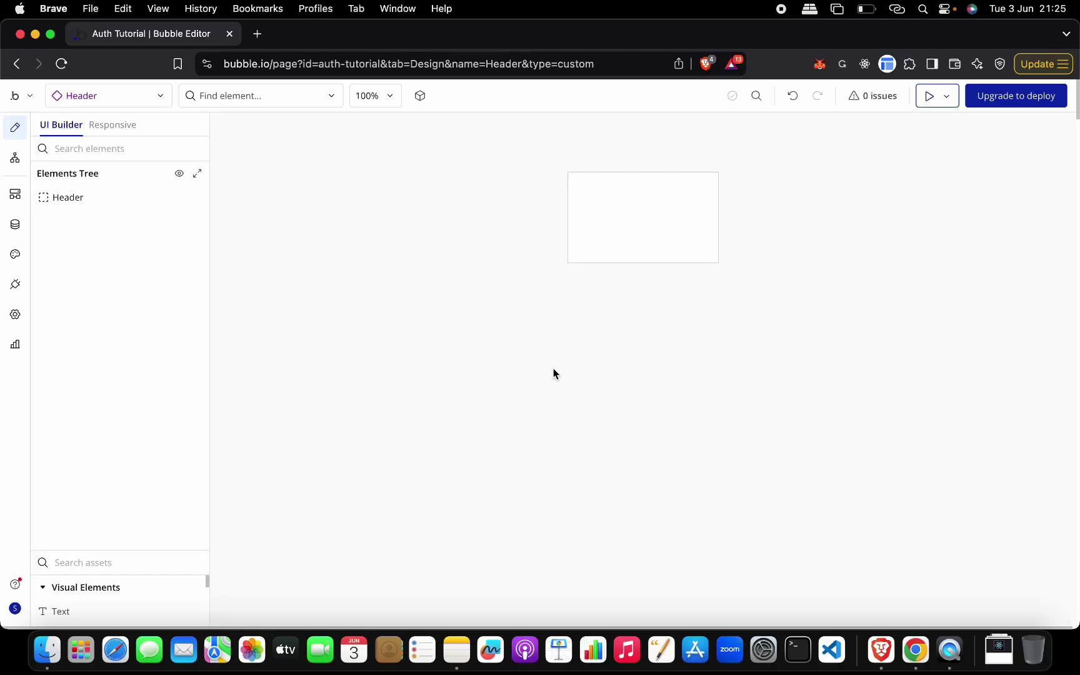
# Set the Header element's default builder width to 1000.
pyautogui.doubleClick(638, 228)
pyautogui.click(146, 249)
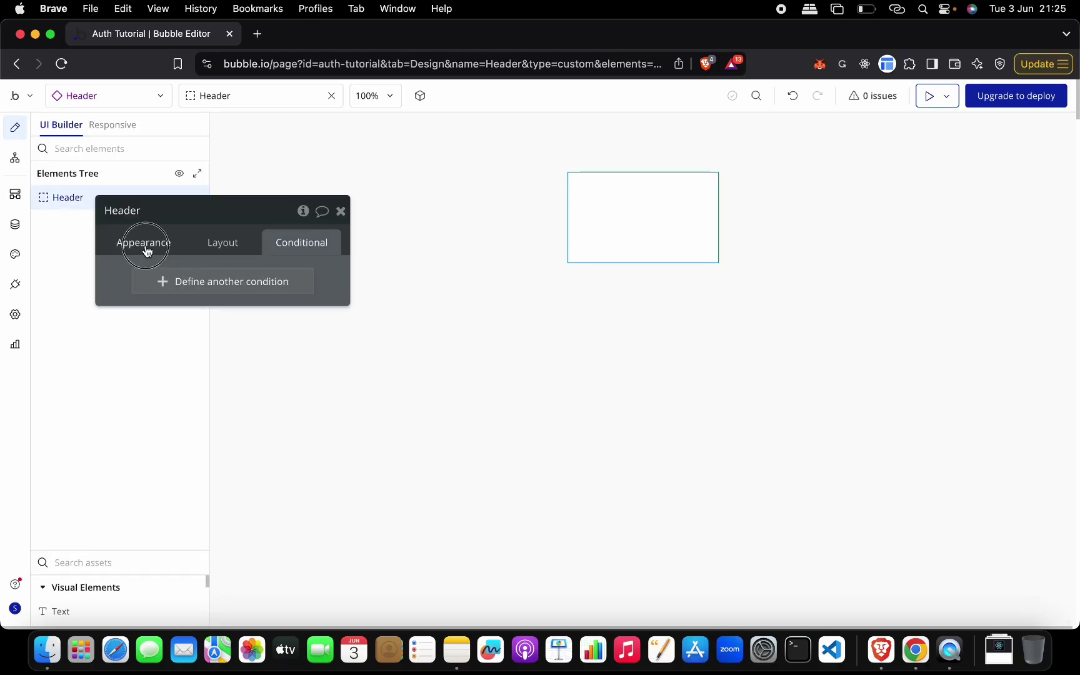
pyautogui.click(220, 242)
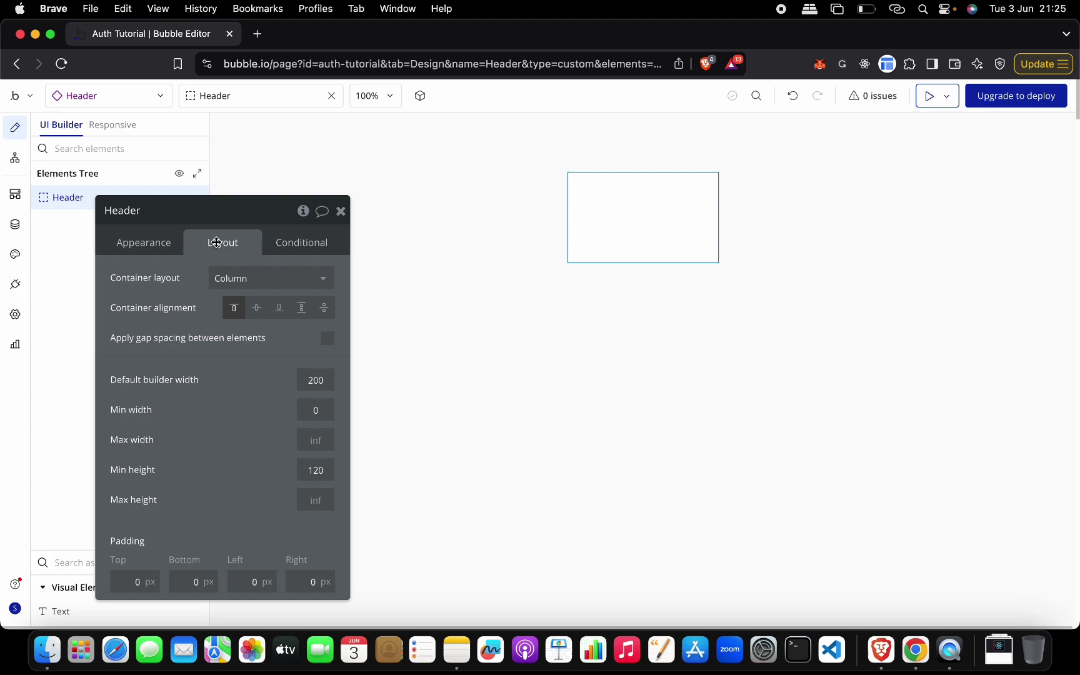
pyautogui.click(324, 381)
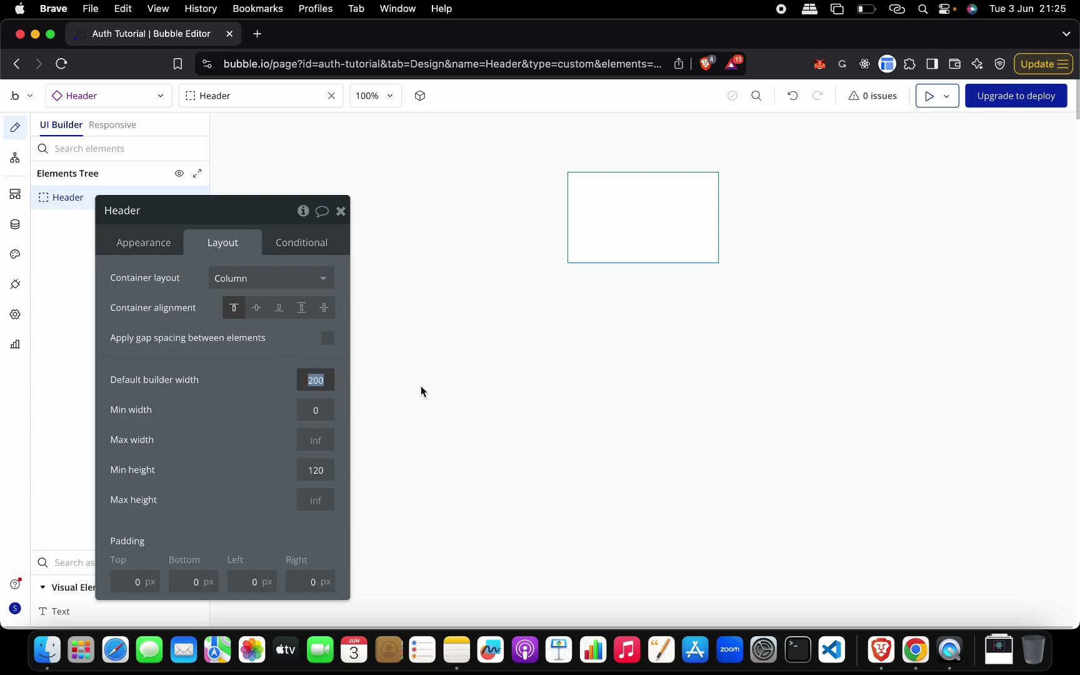
pyautogui.write('1000')
pyautogui.scroll(-3, 399, 356)
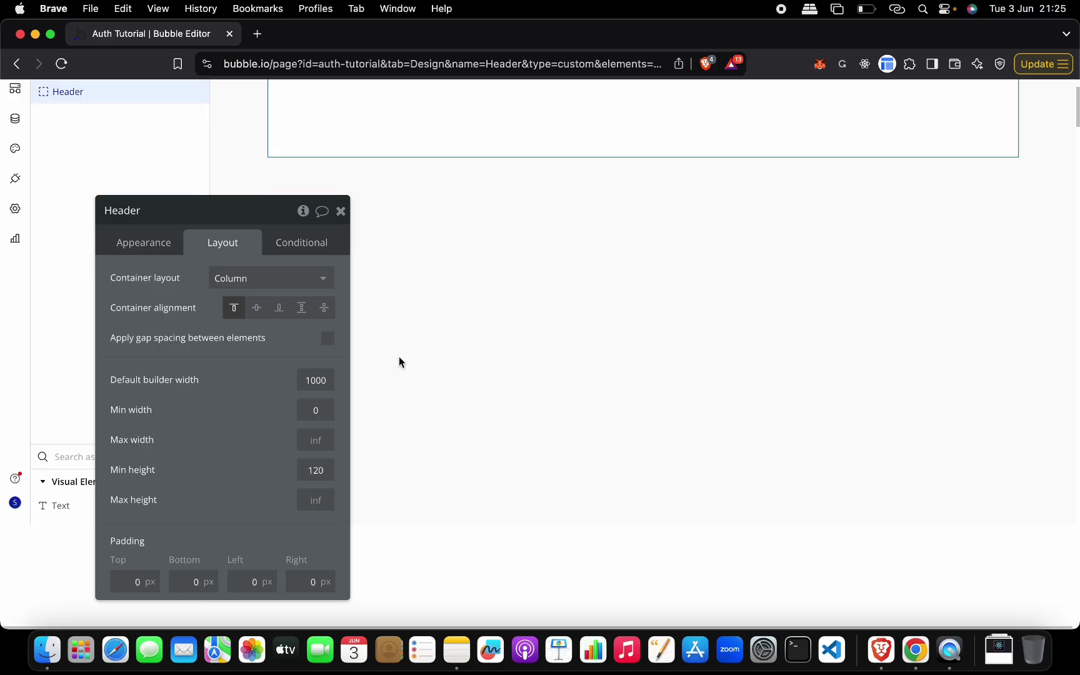
pyautogui.scroll(3, 585, 241)
# Find the Image visual element and place one inside the Header at its left end.
pyautogui.moveTo(263, 212); pyautogui.dragTo(353, 339)
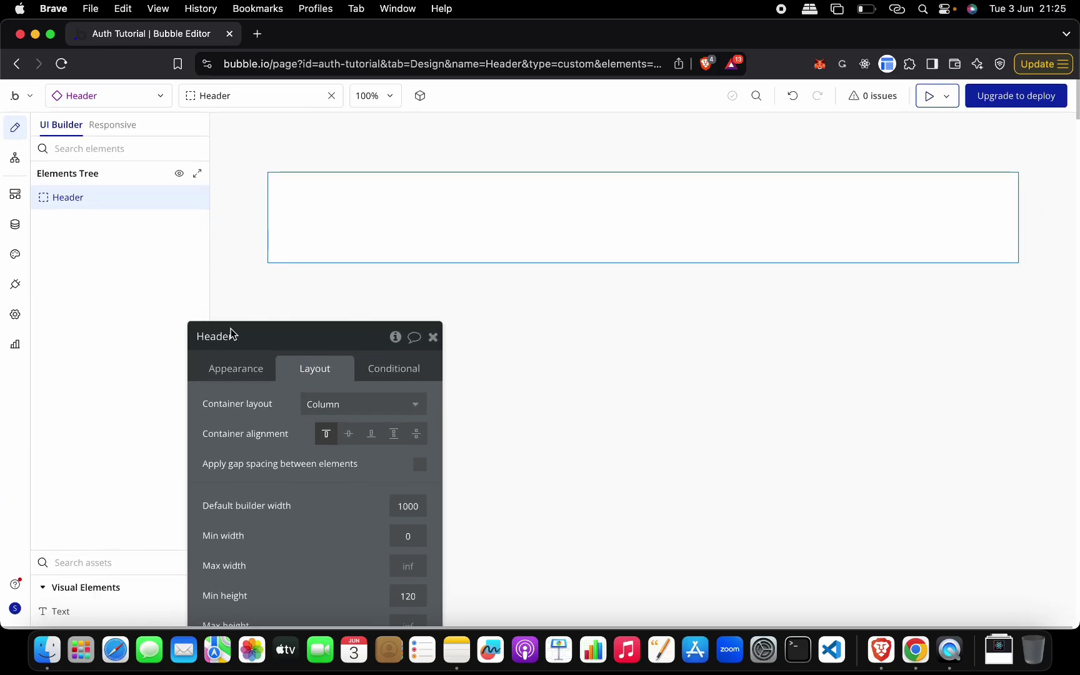
pyautogui.moveTo(320, 349); pyautogui.dragTo(452, 351)
pyautogui.click(141, 563)
pyautogui.write('imag')
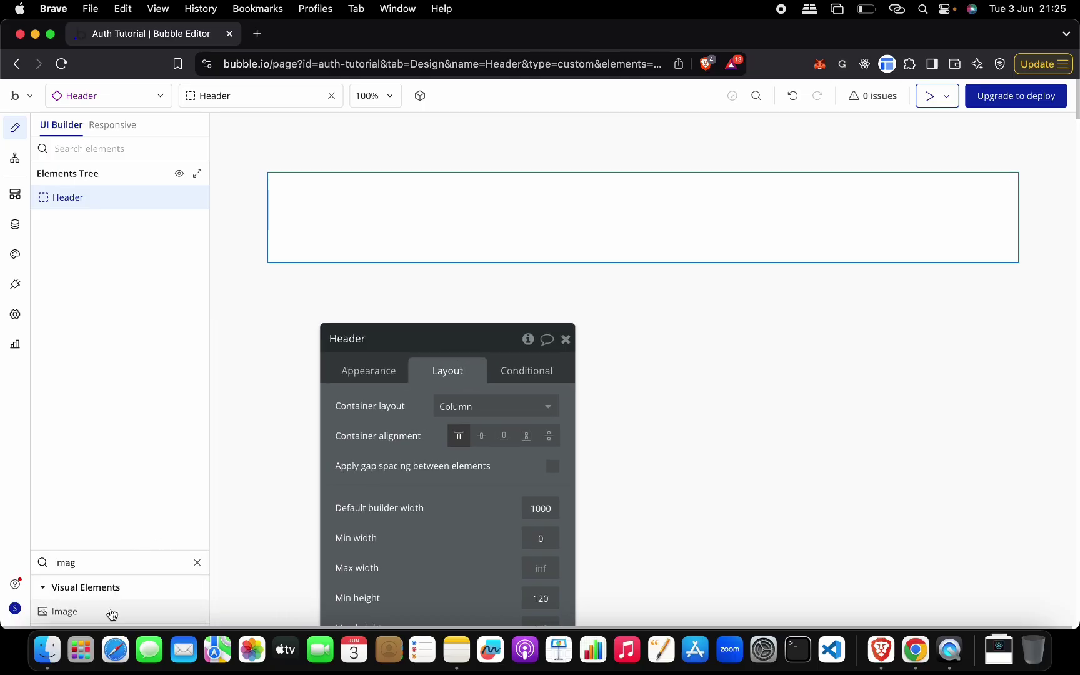
pyautogui.moveTo(108, 611); pyautogui.dragTo(296, 282)
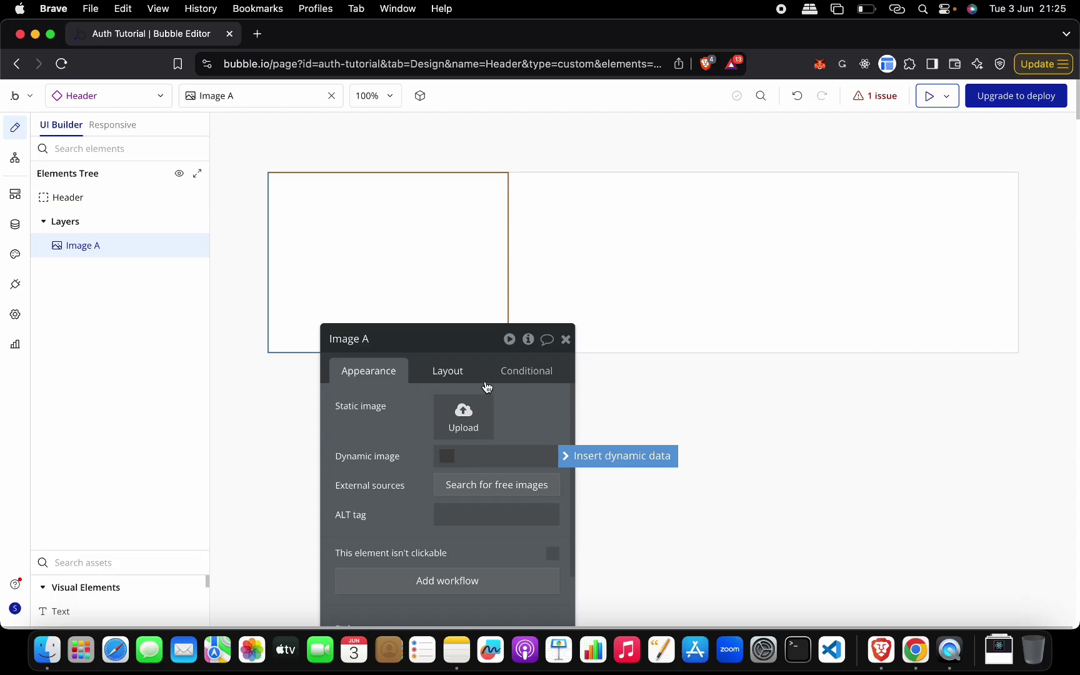
# Set the image's fixed width to 100 px and its minimum height to 100 px.
pyautogui.moveTo(458, 350); pyautogui.dragTo(767, 184)
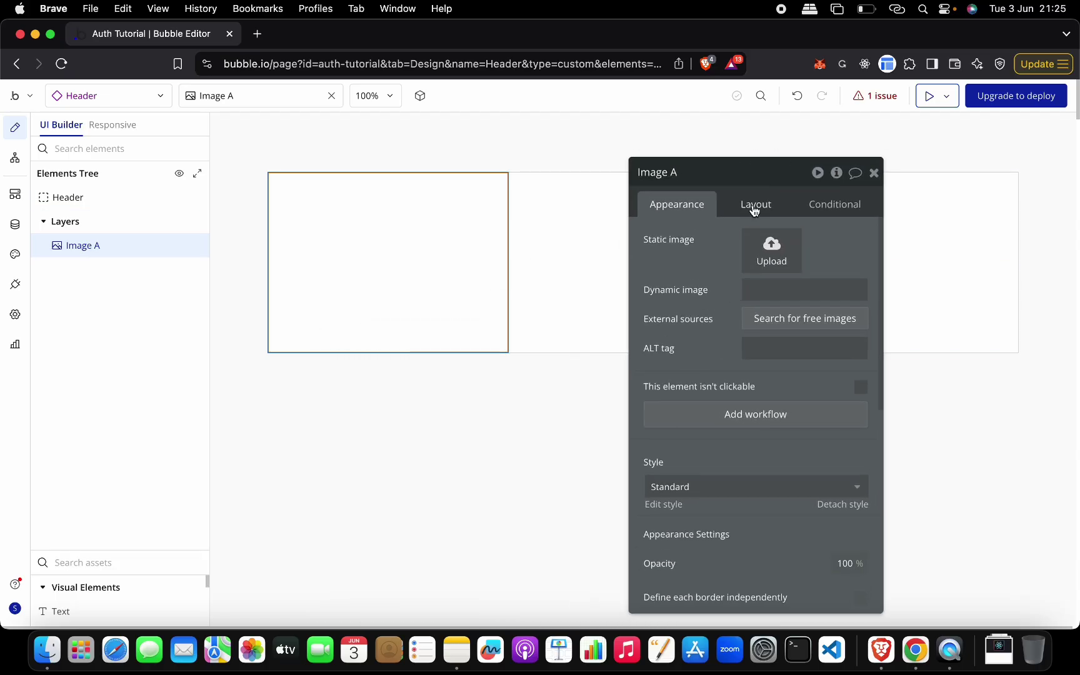
pyautogui.click(754, 206)
pyautogui.click(708, 410)
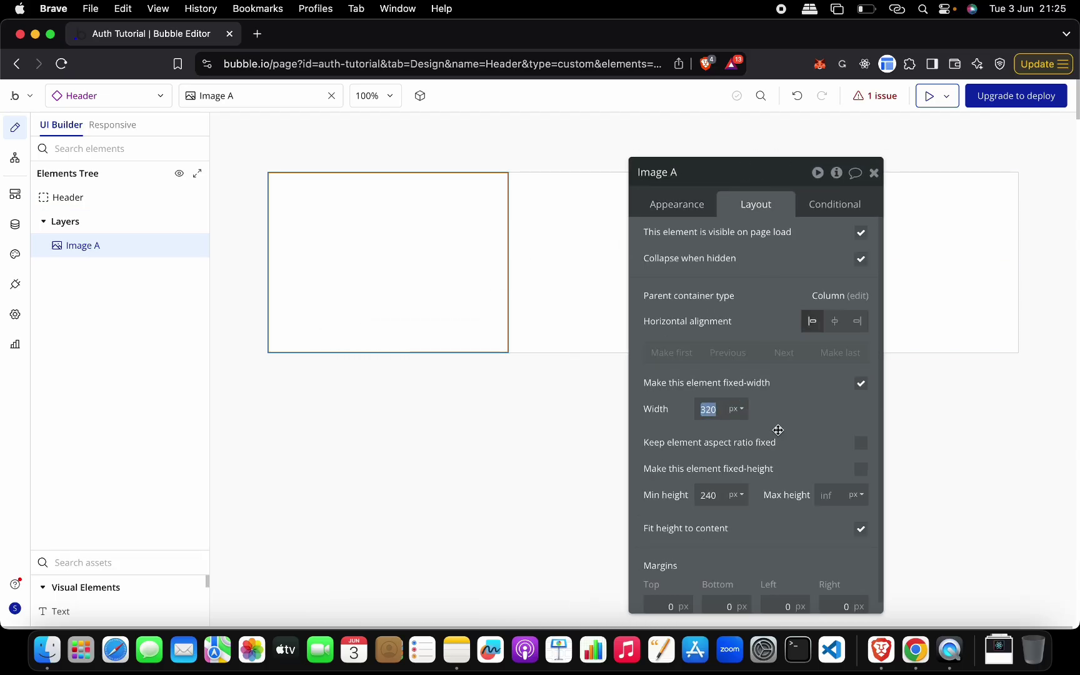
pyautogui.write('100')
pyautogui.click(712, 495)
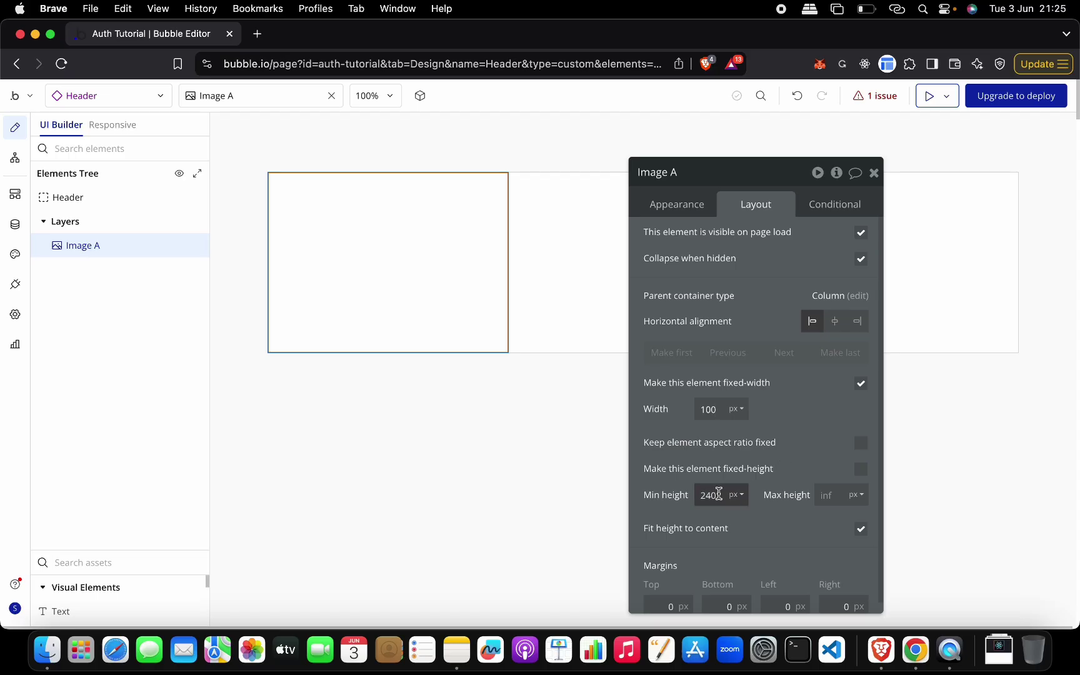
pyautogui.write('100')
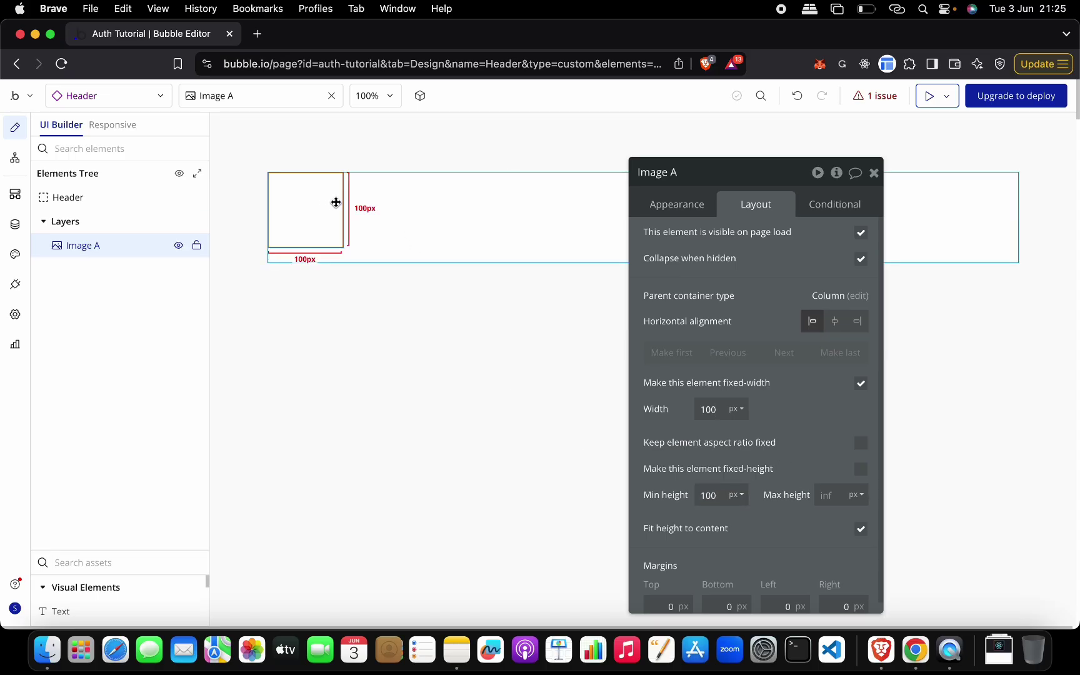
# Try centring the image horizontally within the Header and restore its left alignment.
pyautogui.click(676, 204)
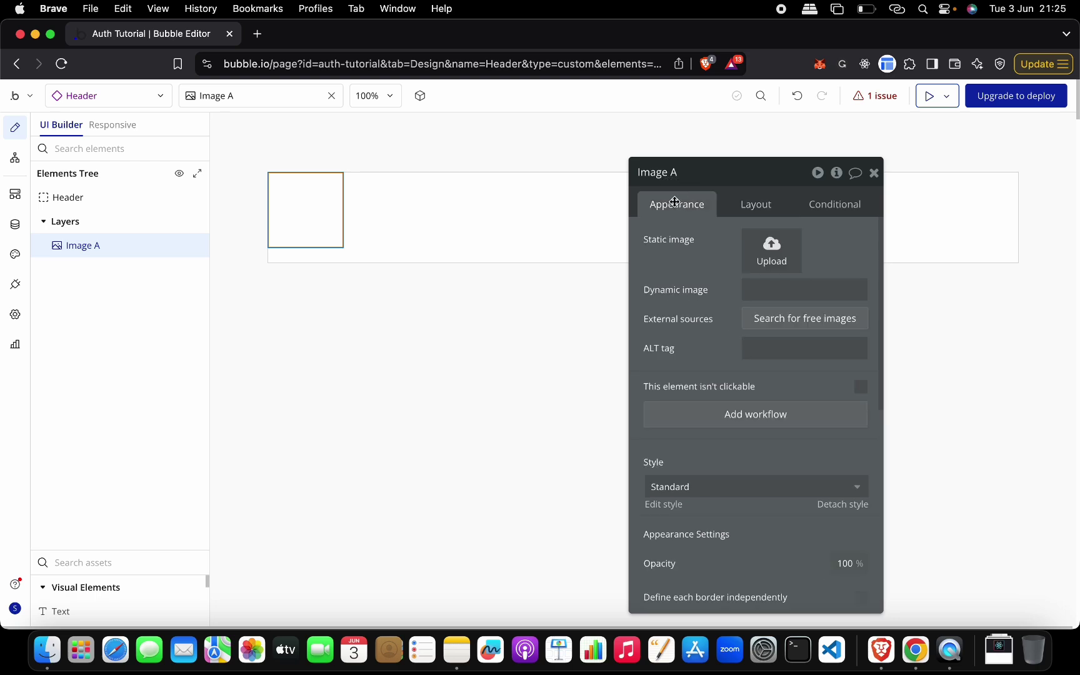
pyautogui.click(752, 205)
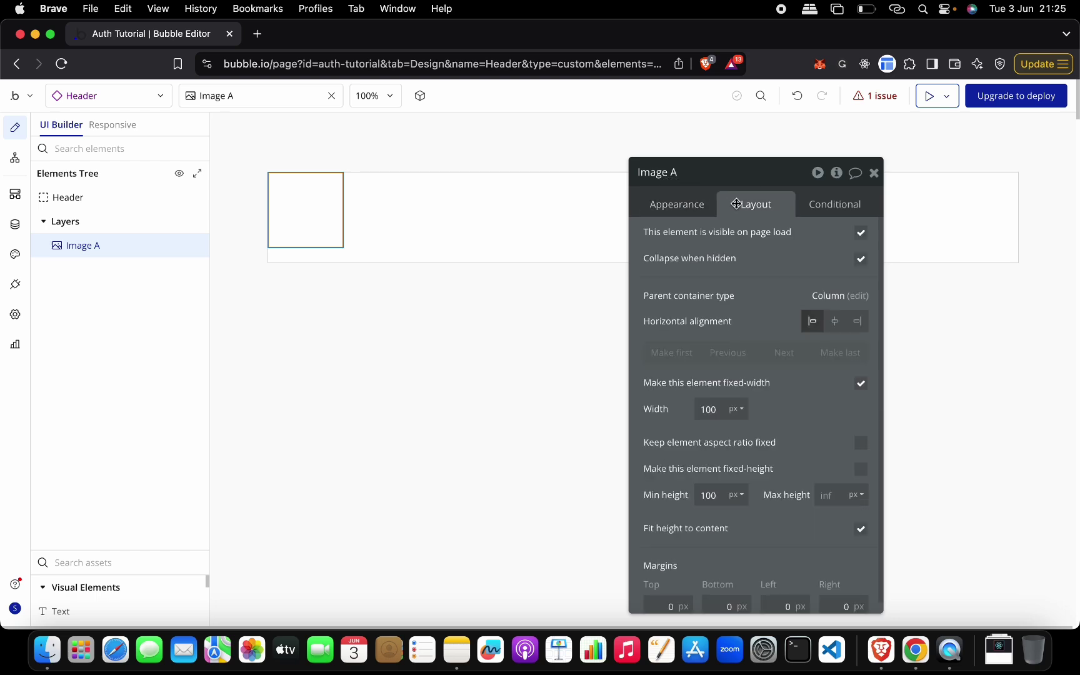
pyautogui.click(837, 325)
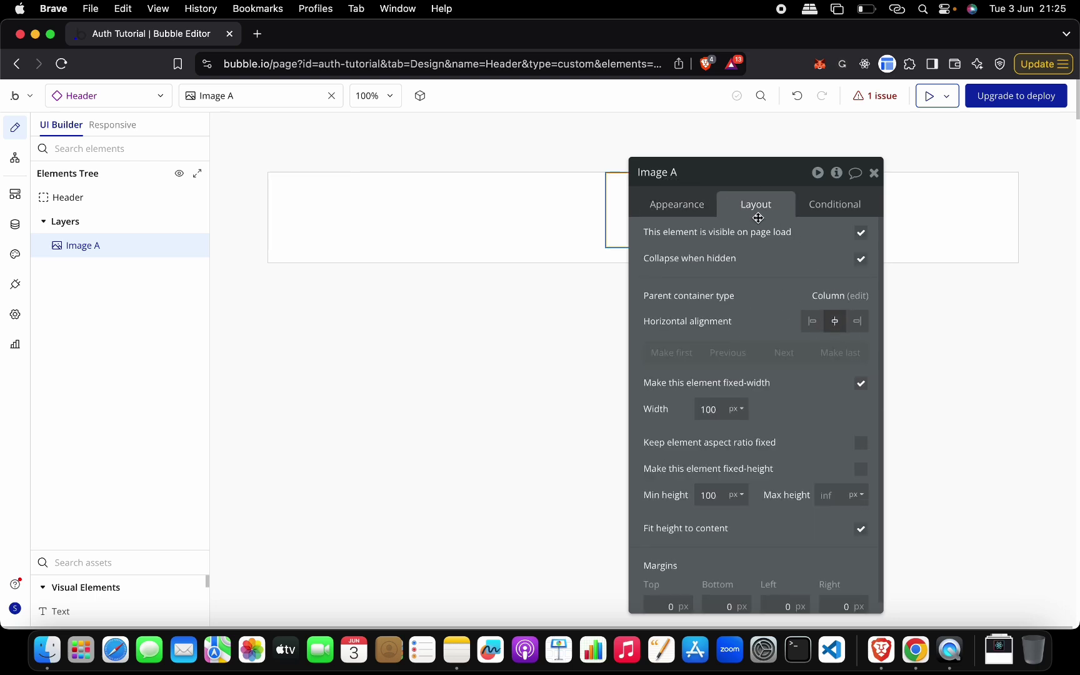
pyautogui.click(812, 322)
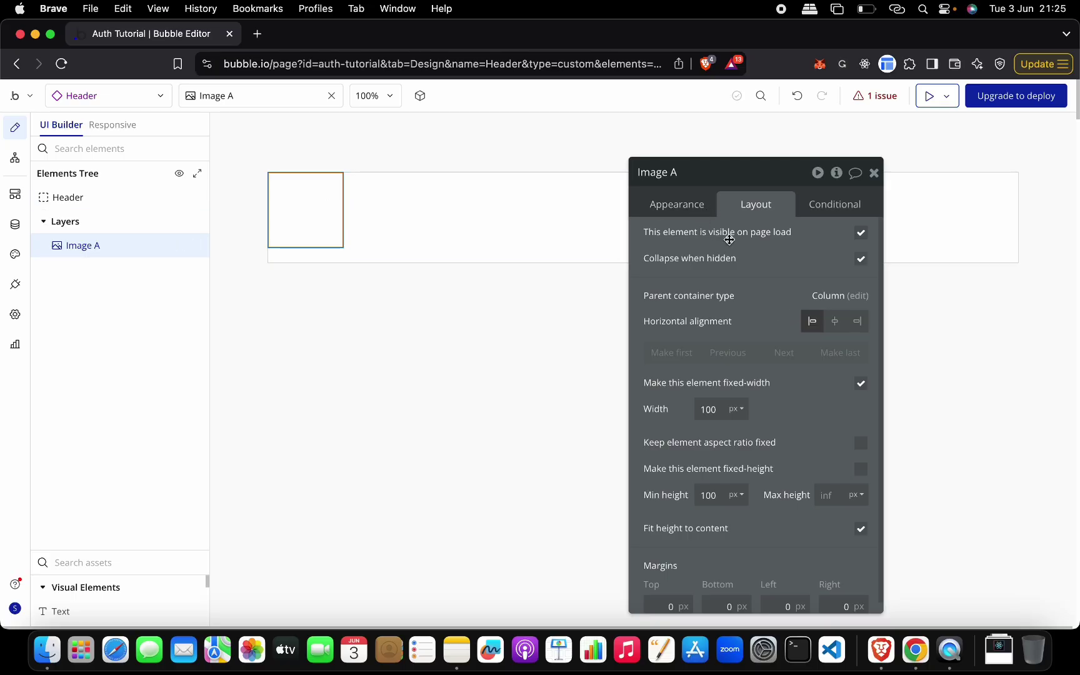
pyautogui.click(810, 316)
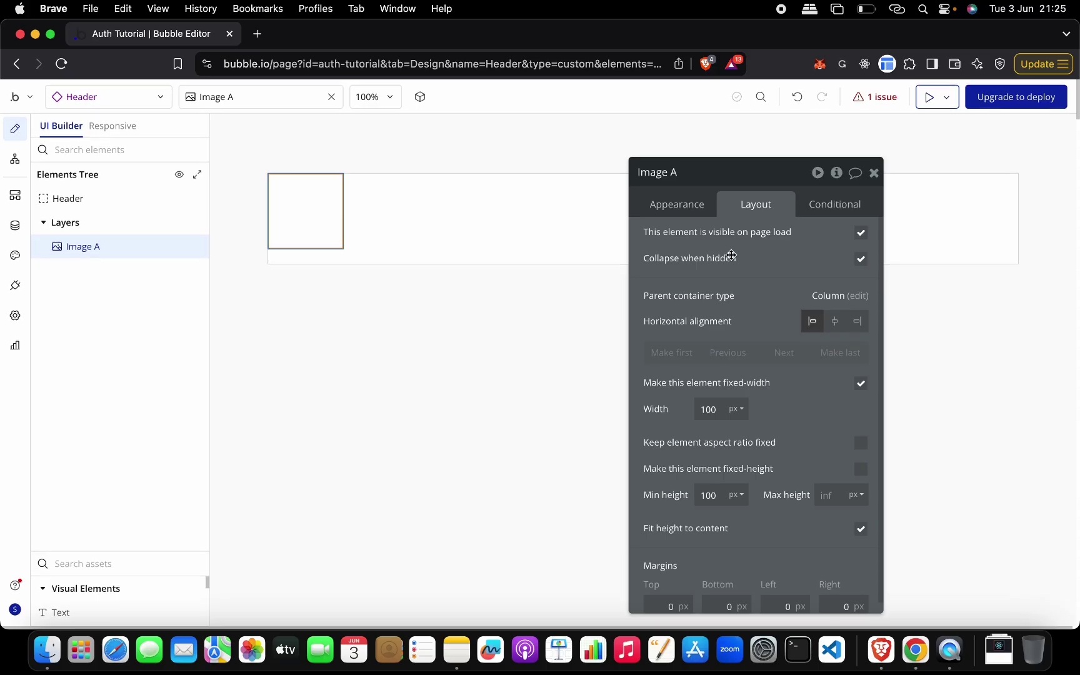
# Set the Header's container alignment to vertically centred in its column layout.
pyautogui.click(521, 189)
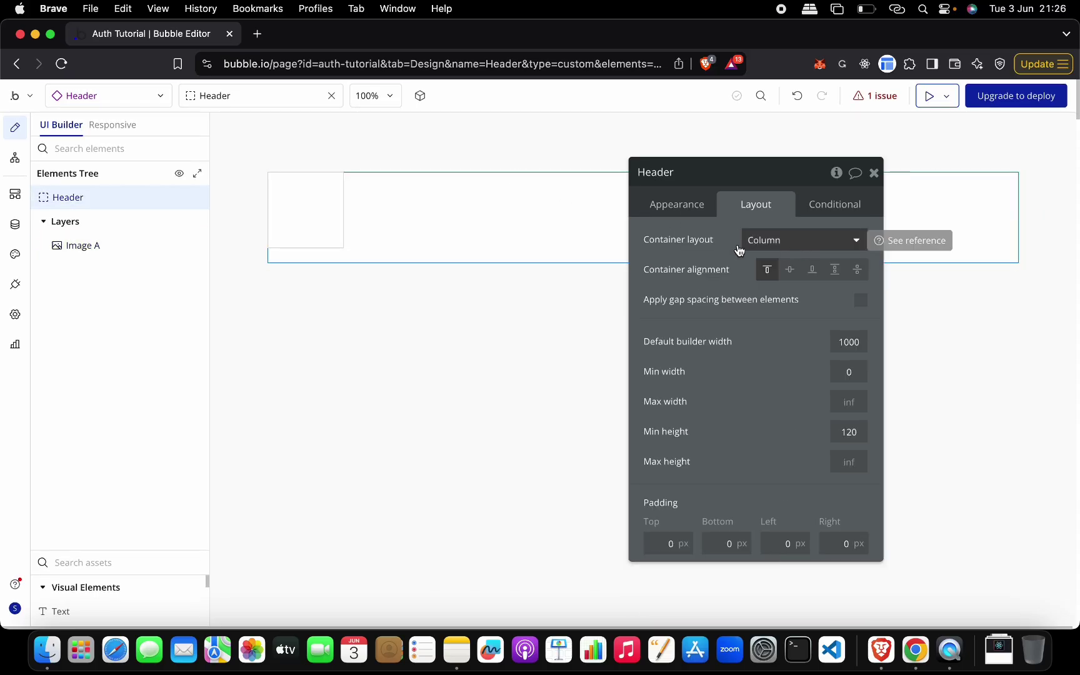
pyautogui.click(319, 197)
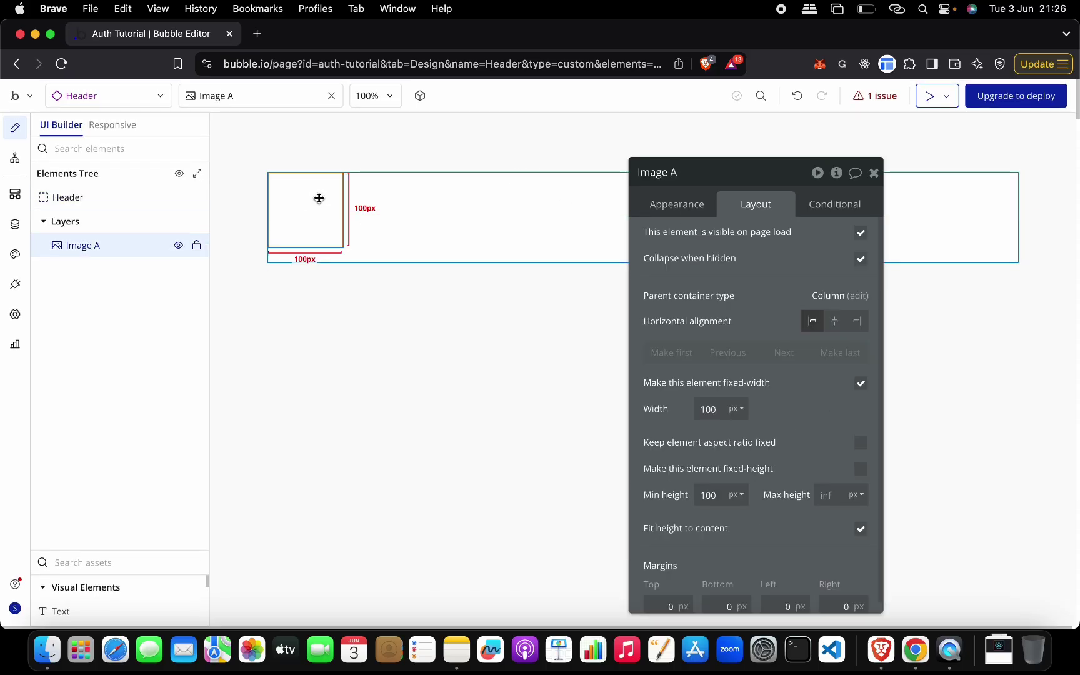
pyautogui.click(387, 208)
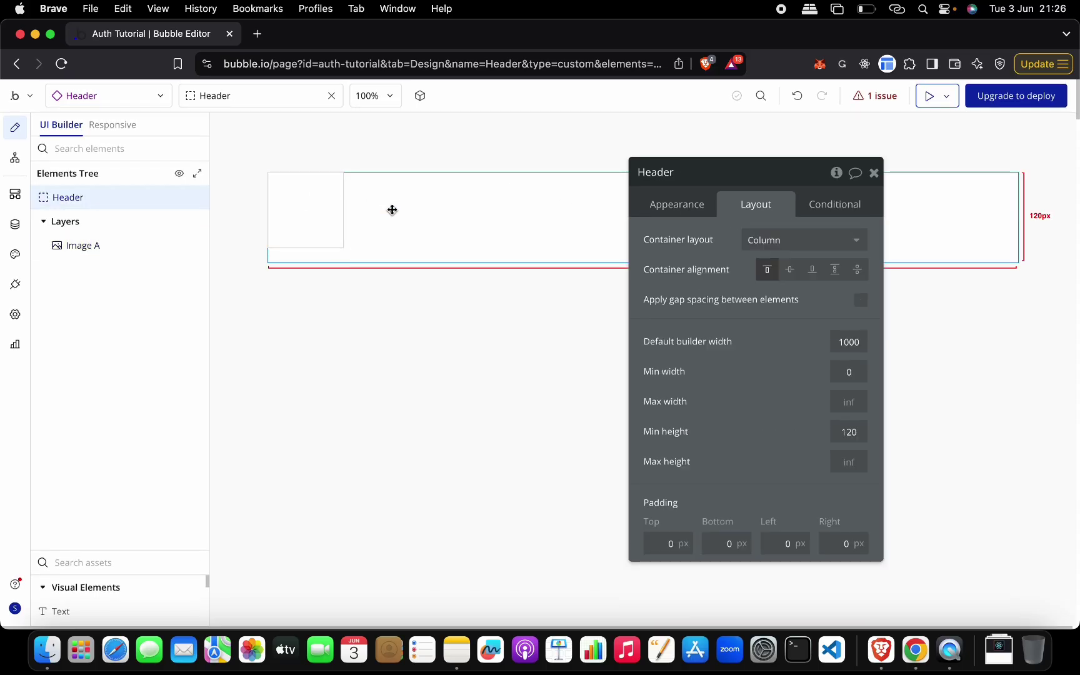
pyautogui.click(790, 270)
pyautogui.scroll(-3, 787, 270)
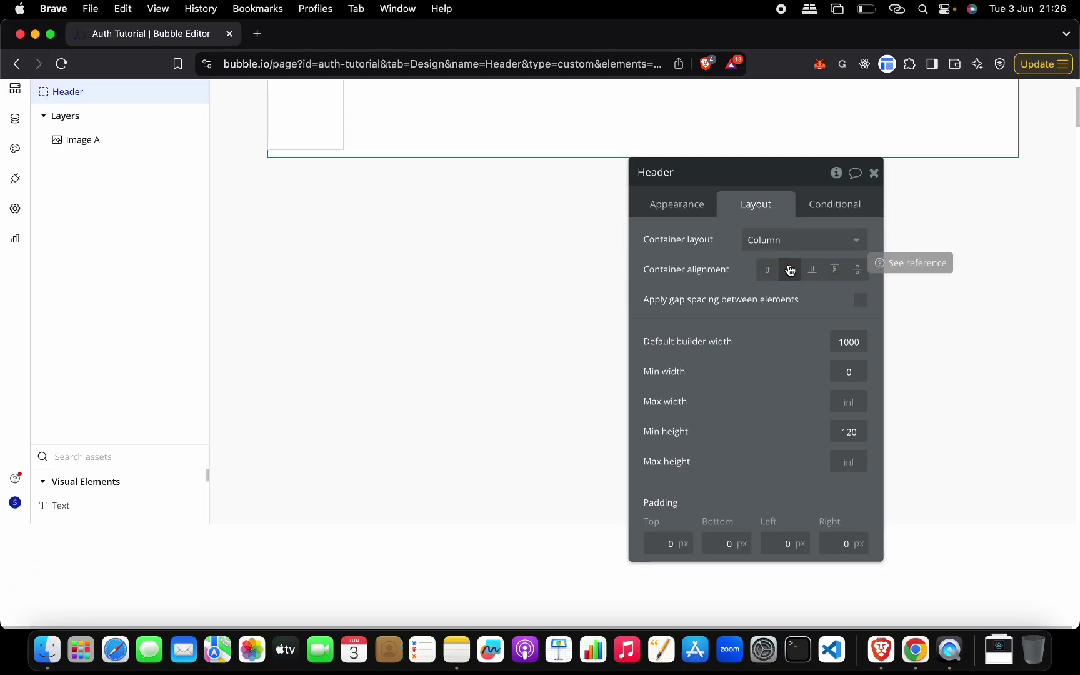
pyautogui.scroll(3, 408, 294)
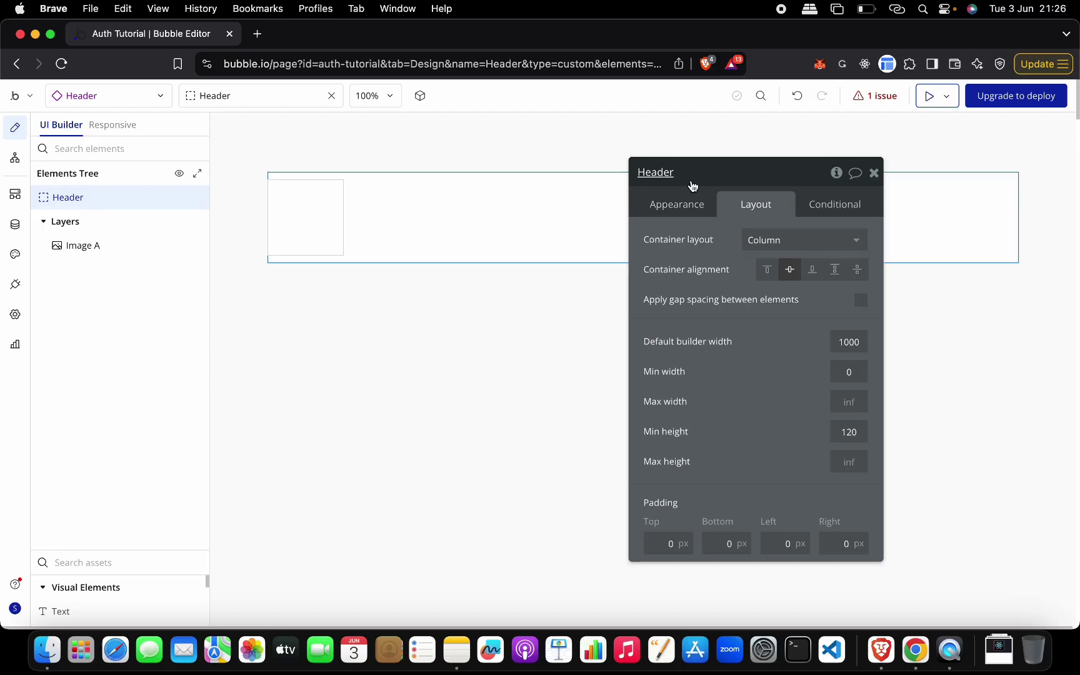
# Set the Header's top, bottom, left and right padding to 10 px each.
pyautogui.click(692, 209)
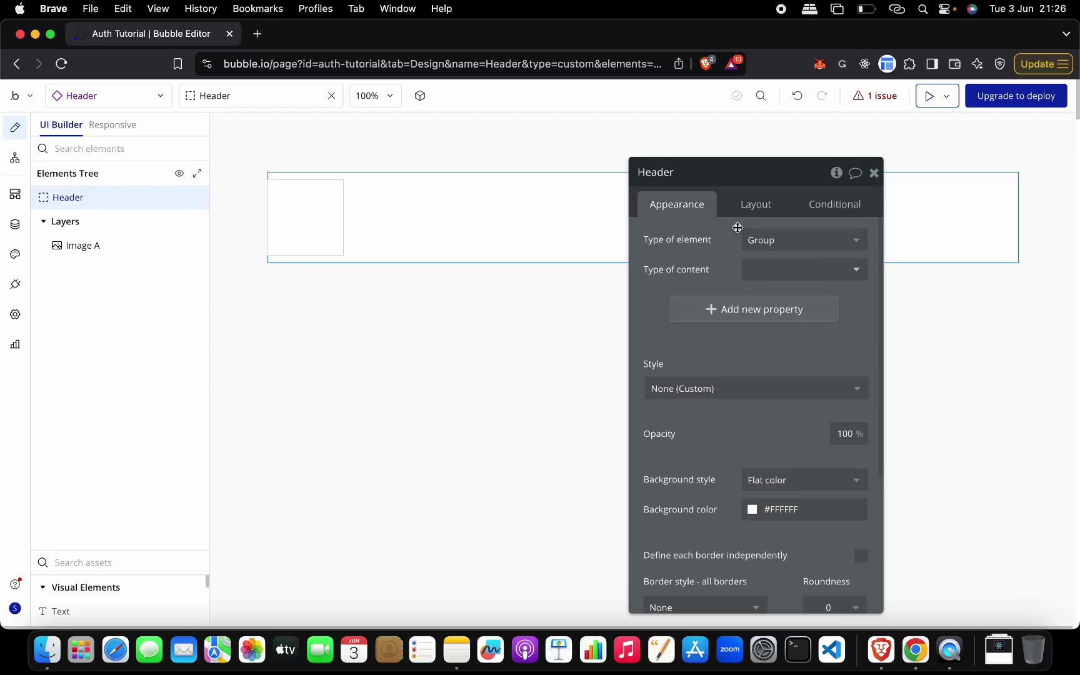
pyautogui.click(749, 208)
pyautogui.click(671, 537)
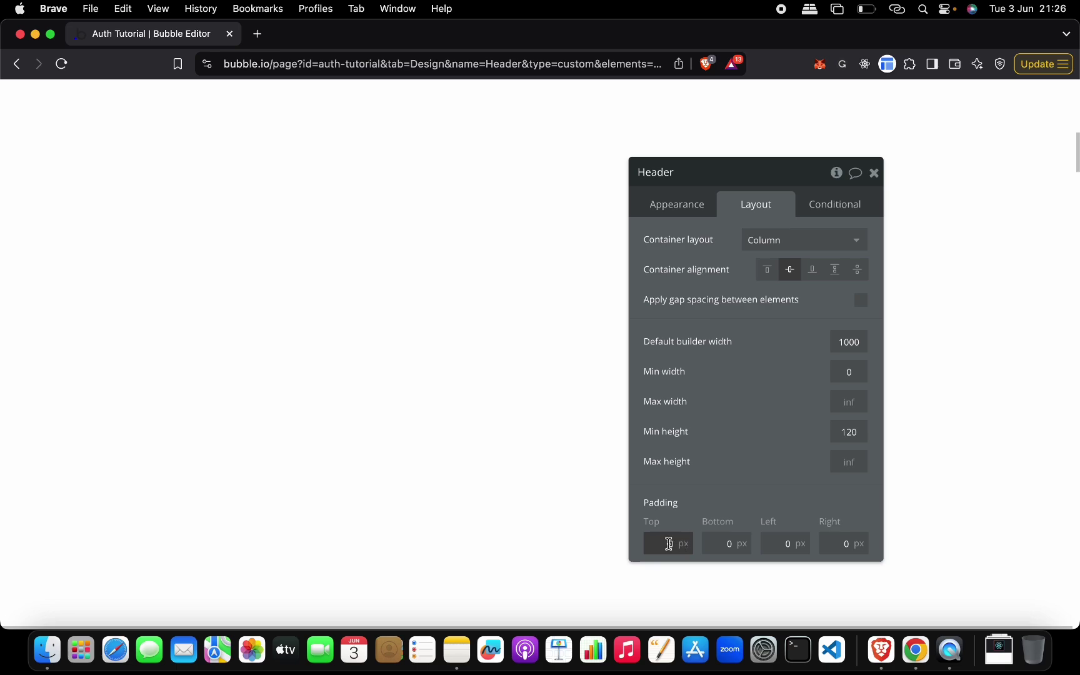
pyautogui.click(679, 538)
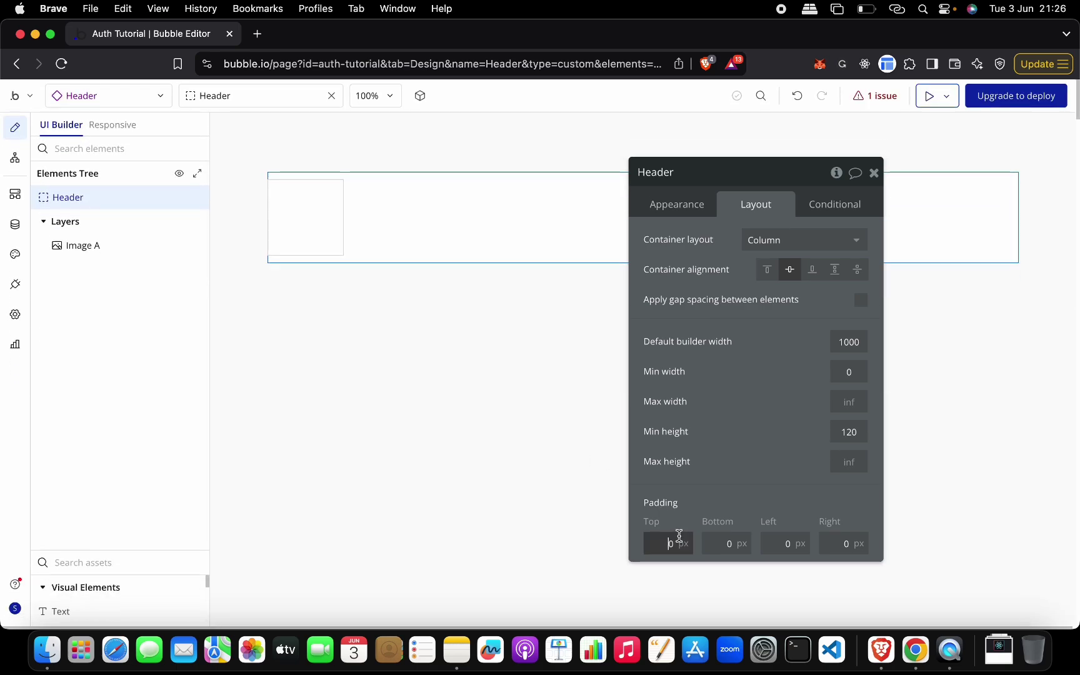
pyautogui.press('Tab')
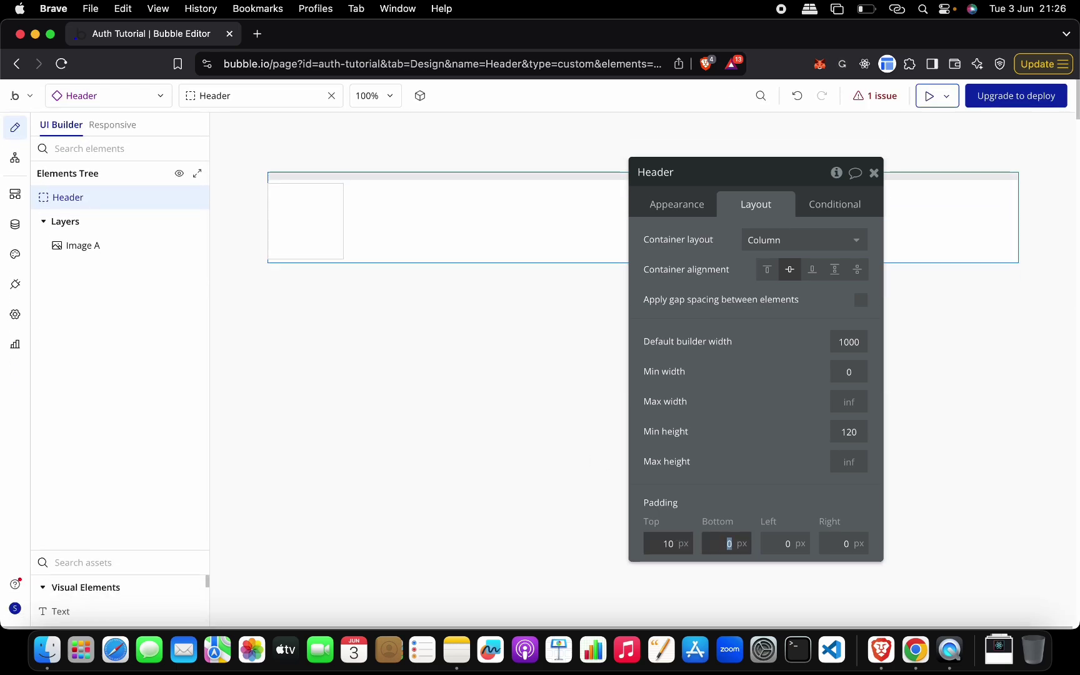
pyautogui.press('Tab')
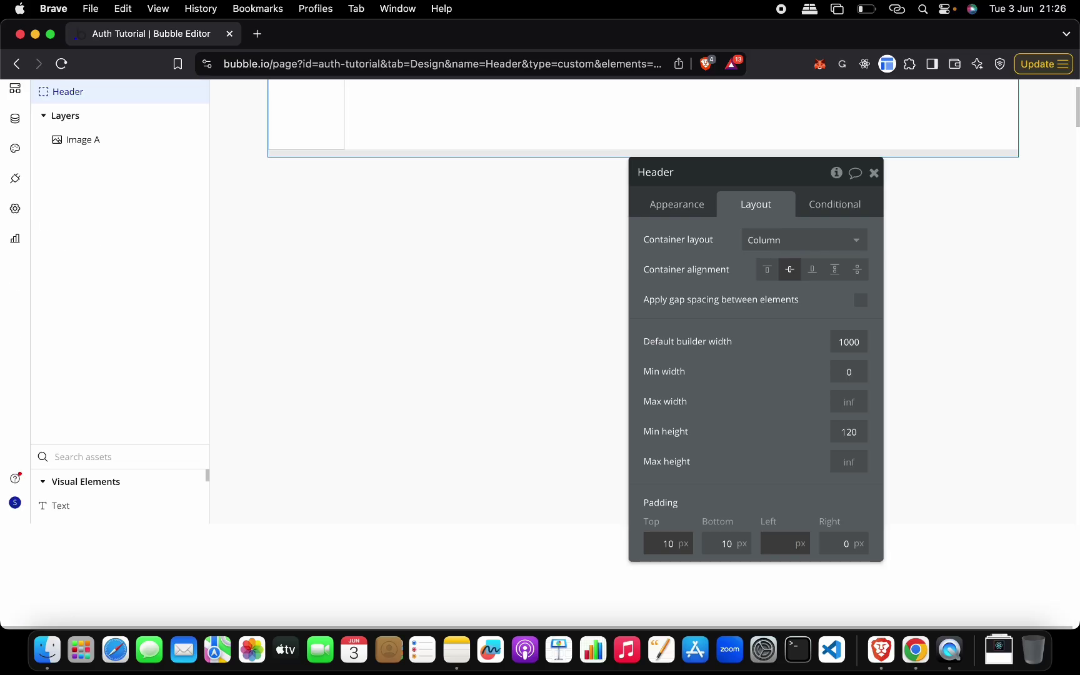
pyautogui.write('010')
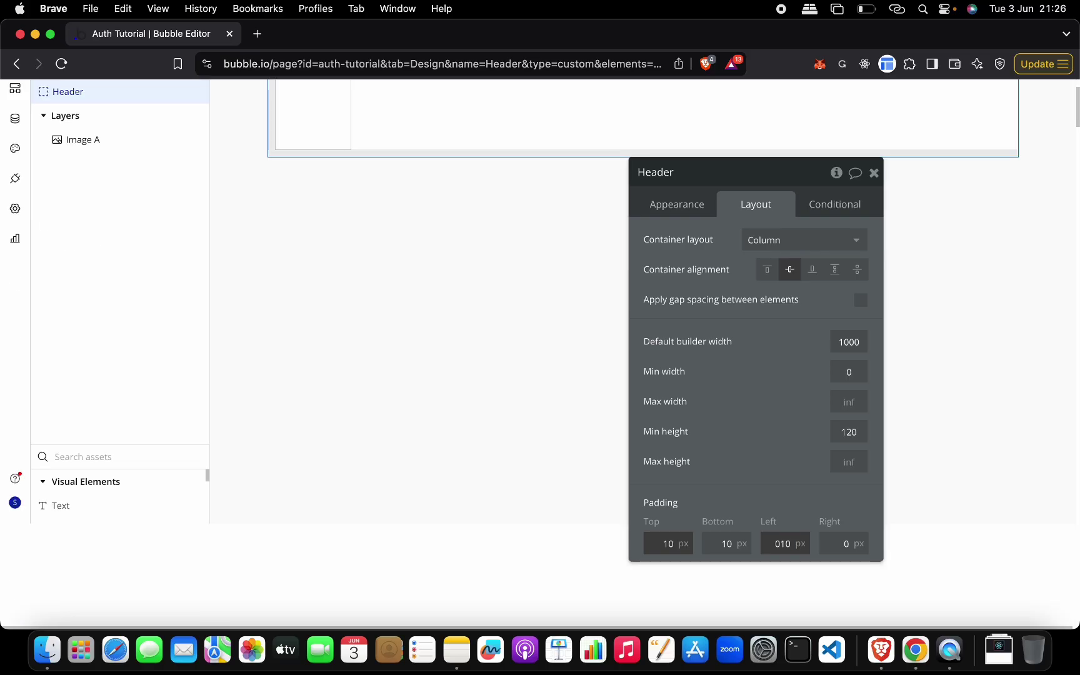
pyautogui.press('Tab')
pyautogui.scroll(3, 329, 374)
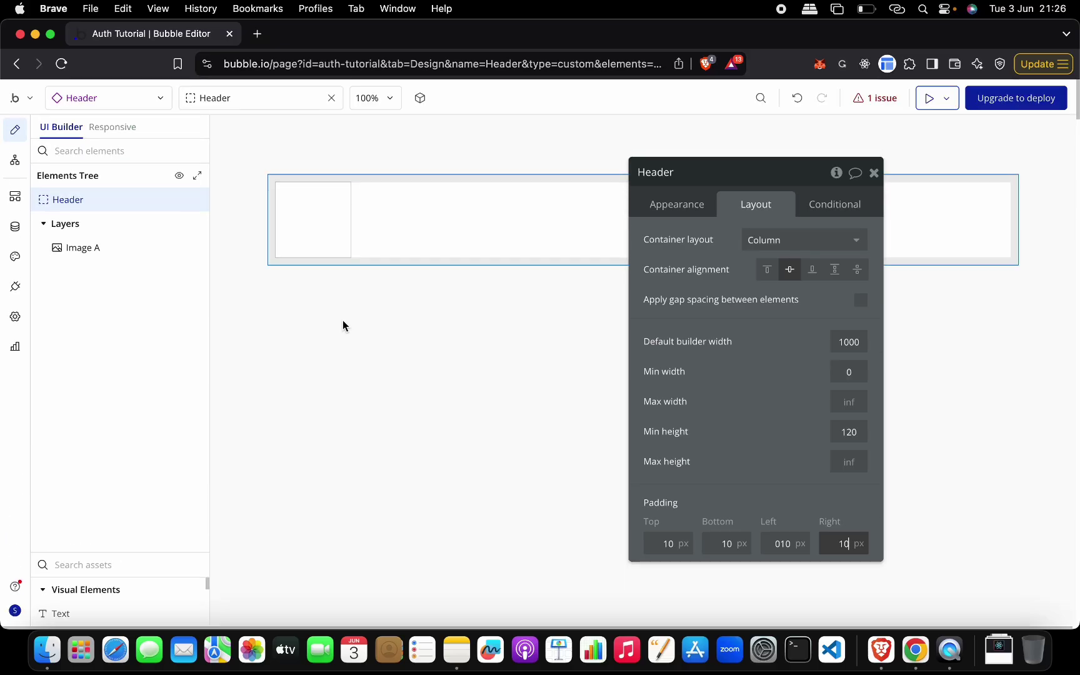
# Upload Bubble Filter.png from the Downloads folder as the static image of the Header's image element.
pyautogui.click(321, 237)
pyautogui.scroll(-3, 137, 586)
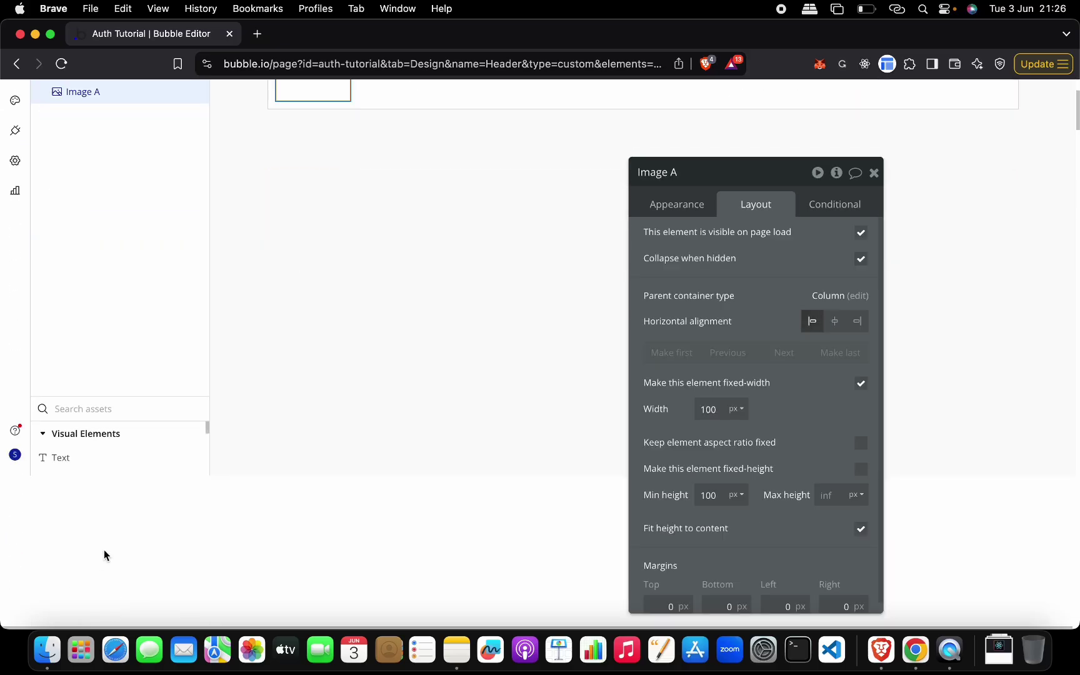
pyautogui.scroll(3, 306, 380)
pyautogui.click(677, 204)
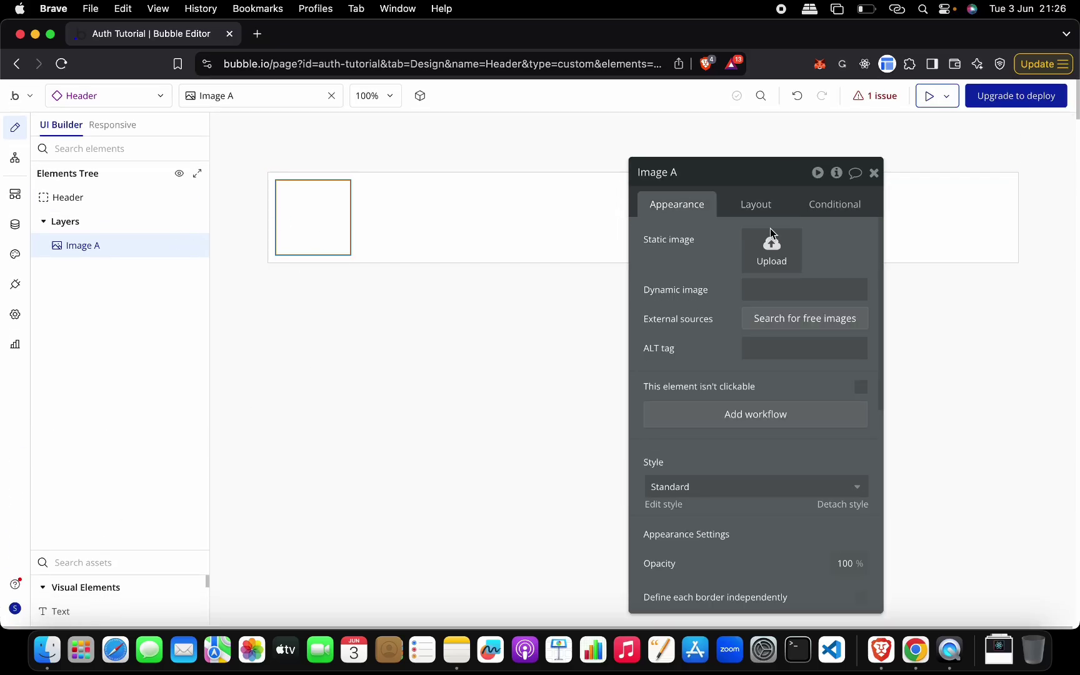
pyautogui.click(769, 267)
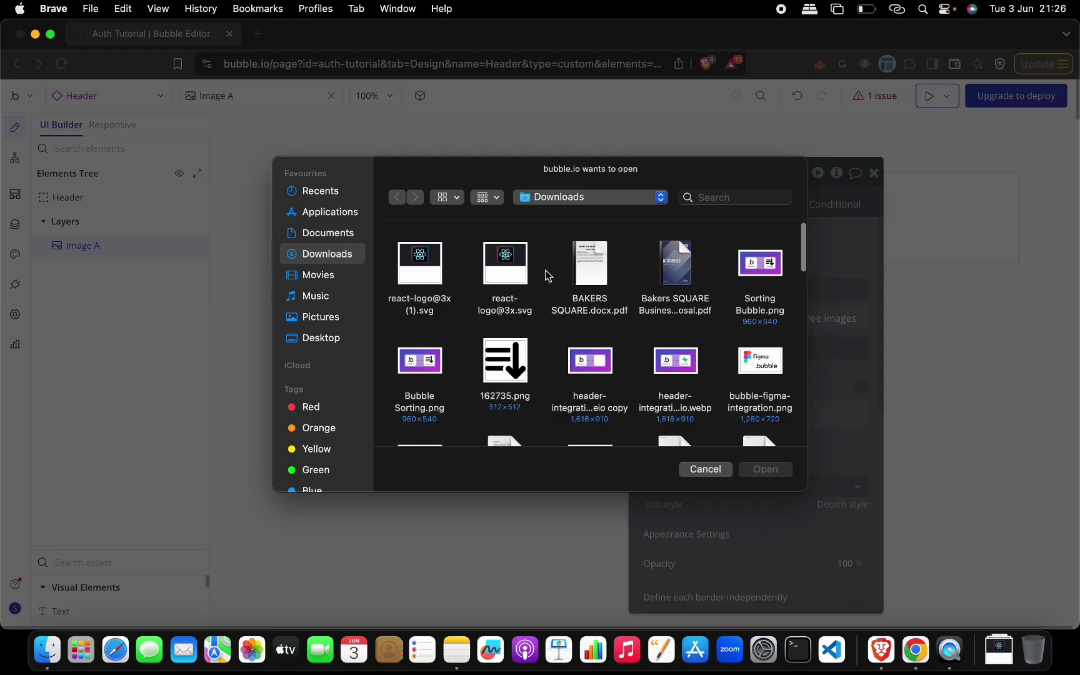
pyautogui.scroll(-2, 697, 275)
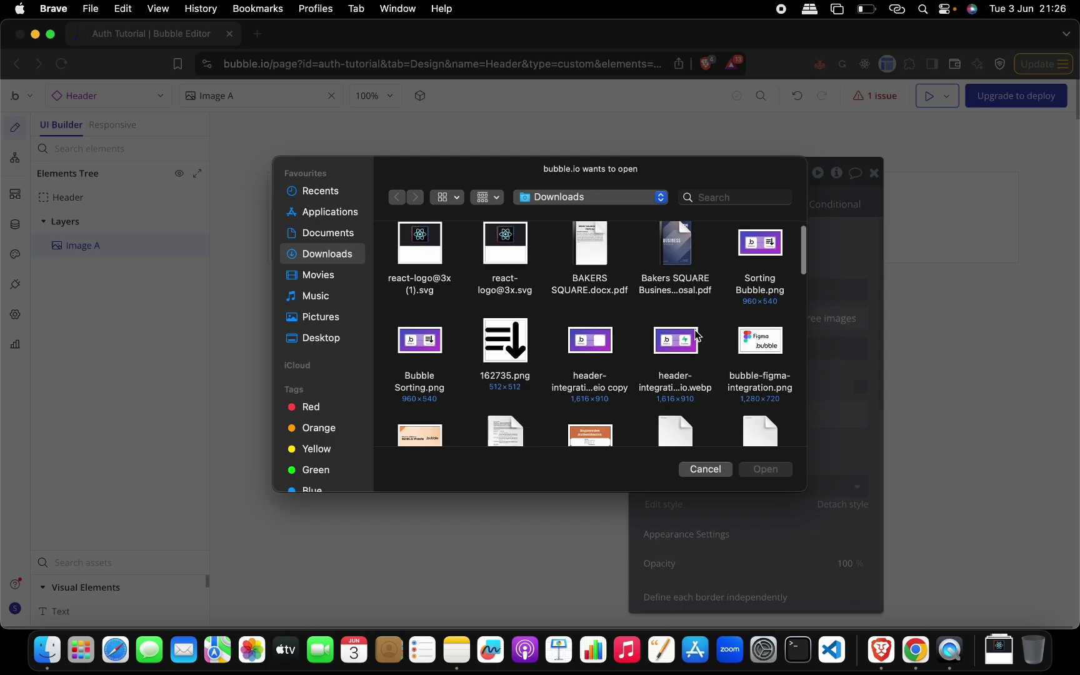
pyautogui.scroll(-5, 696, 335)
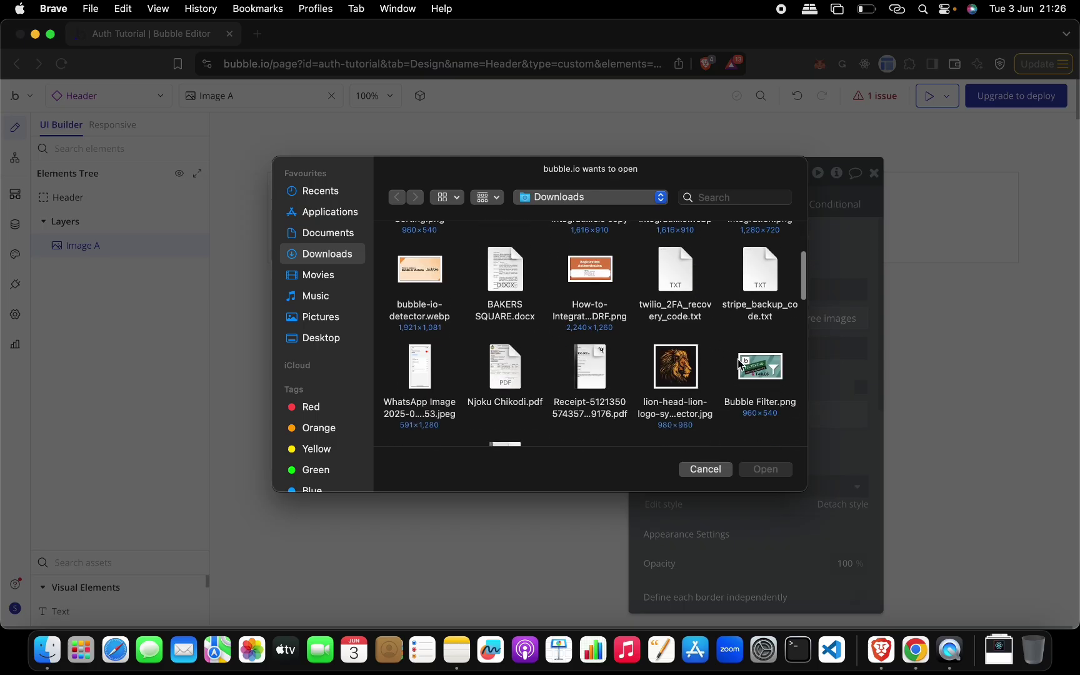
pyautogui.scroll(3, 668, 366)
pyautogui.scroll(-6, 504, 295)
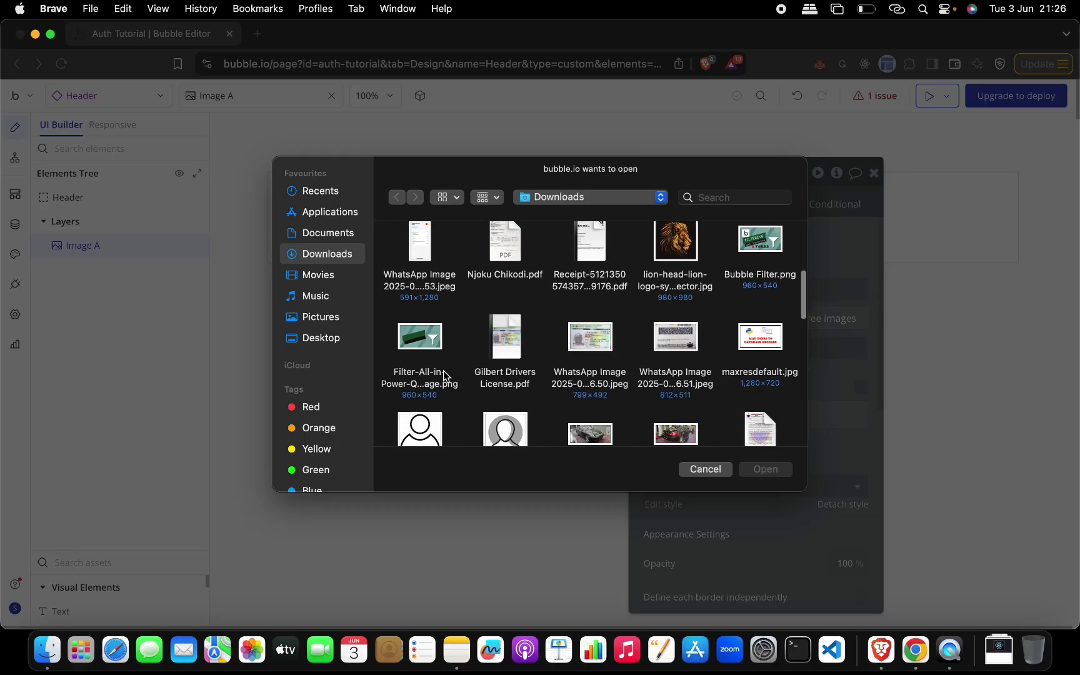
pyautogui.doubleClick(769, 244)
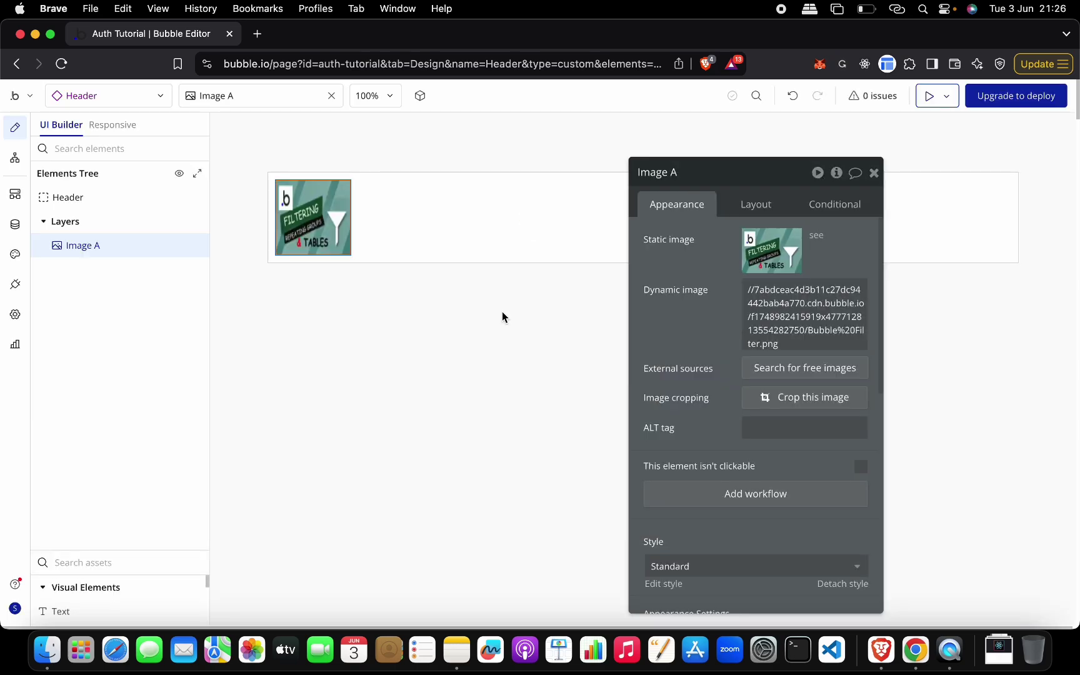
# Add a Button element inside the Header.
pyautogui.click(748, 183)
pyautogui.moveTo(748, 182); pyautogui.dragTo(517, 323)
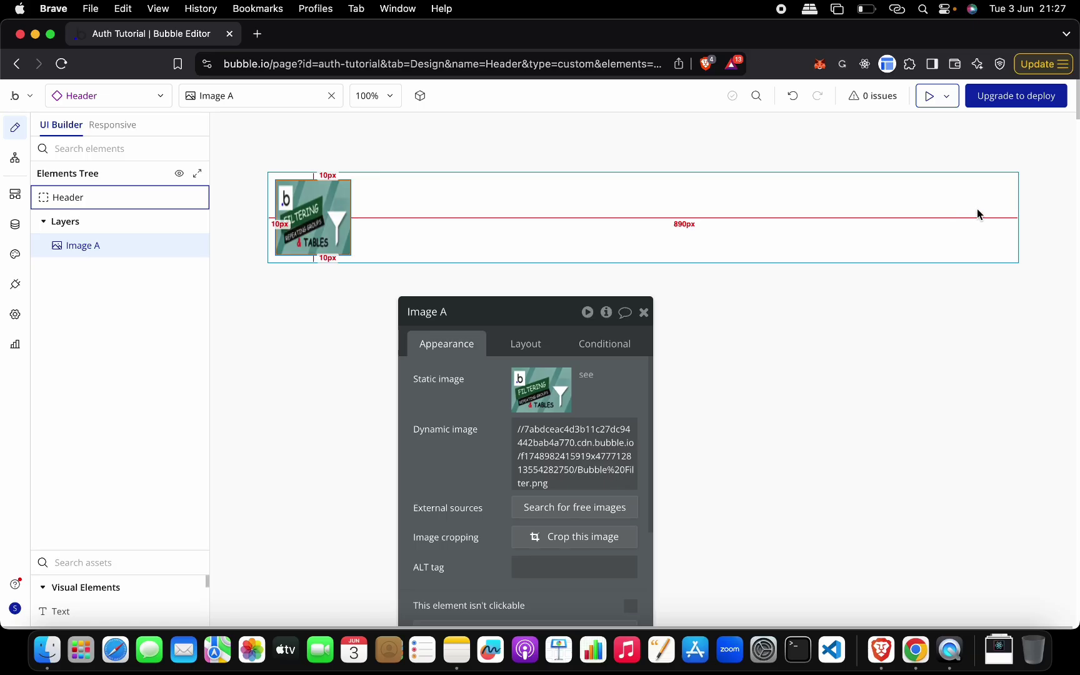
pyautogui.click(80, 553)
pyautogui.write('but')
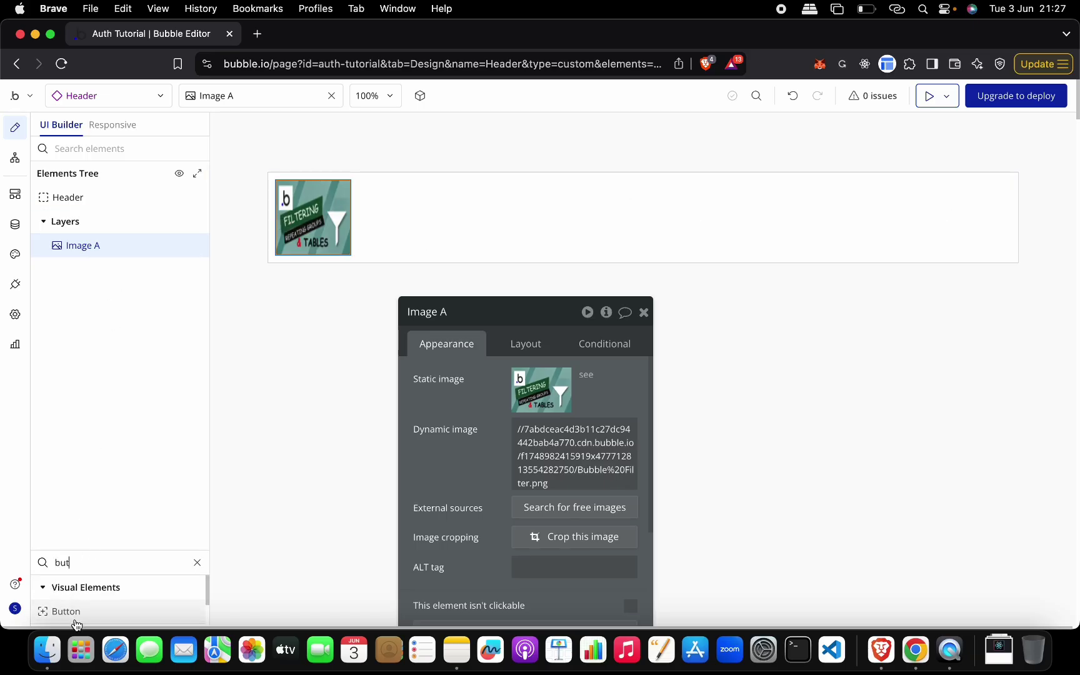
pyautogui.moveTo(72, 613); pyautogui.dragTo(739, 216)
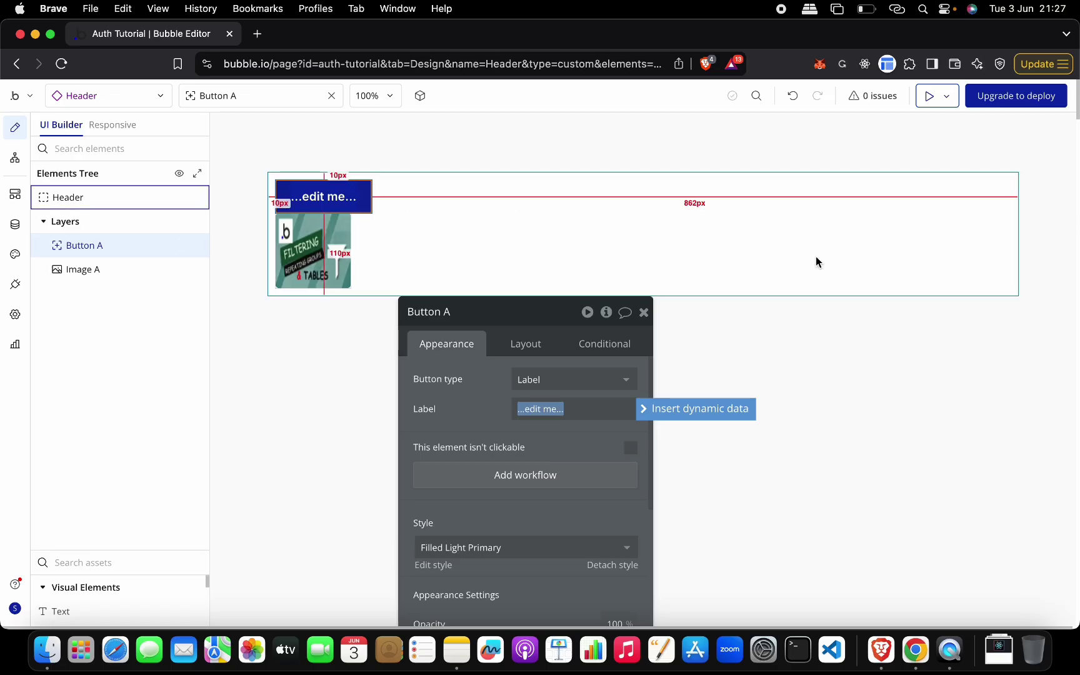
# Set the Header's container layout to Row.
pyautogui.click(591, 265)
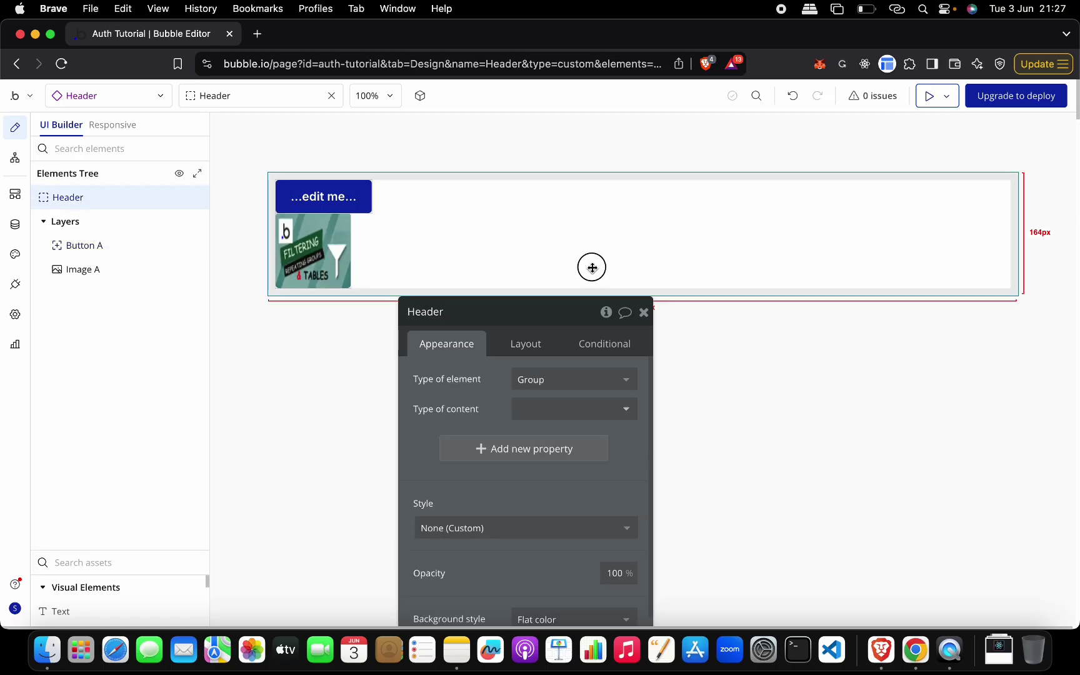
pyautogui.click(535, 337)
pyautogui.click(562, 379)
pyautogui.click(559, 447)
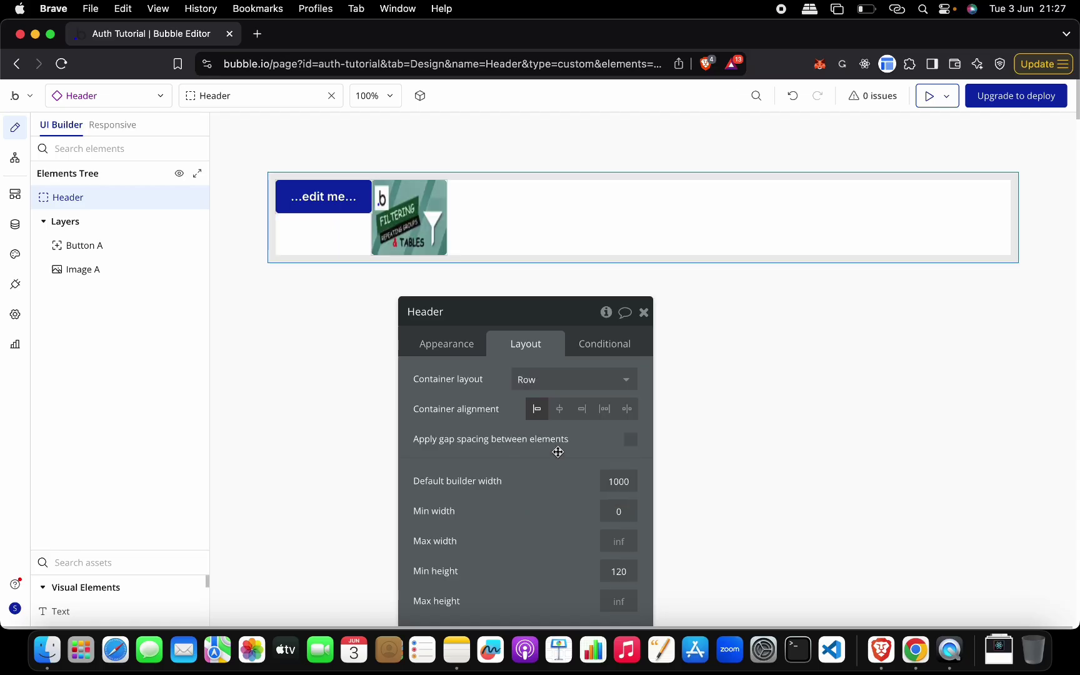
# Make the button the last element in the Header row, following the image.
pyautogui.scroll(-3, 380, 188)
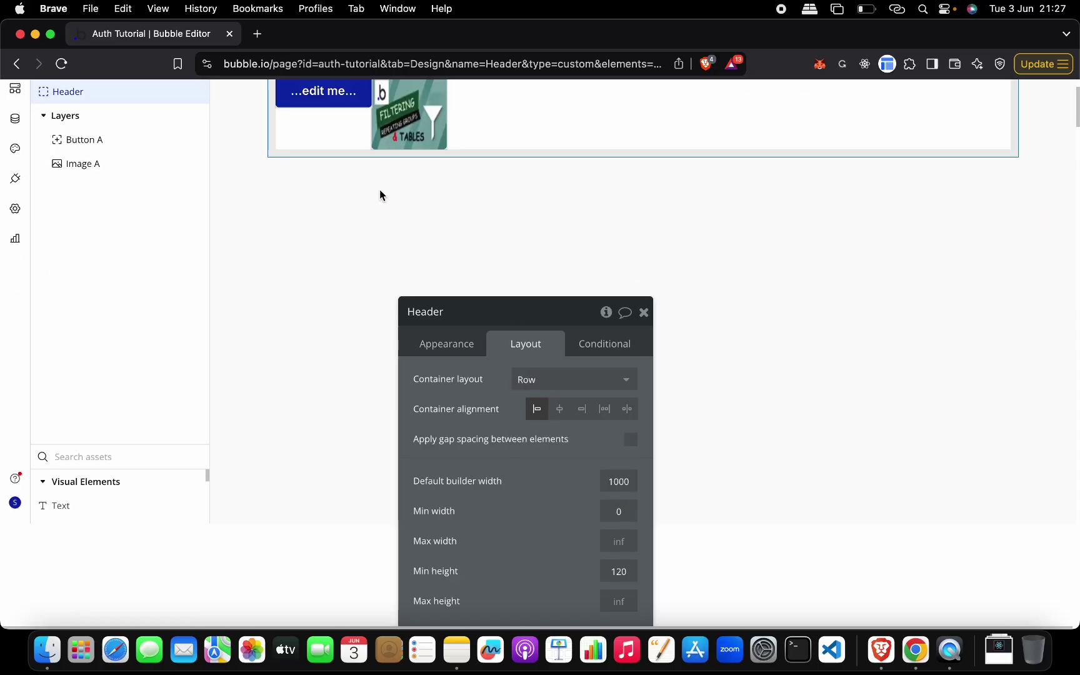
pyautogui.click(330, 181)
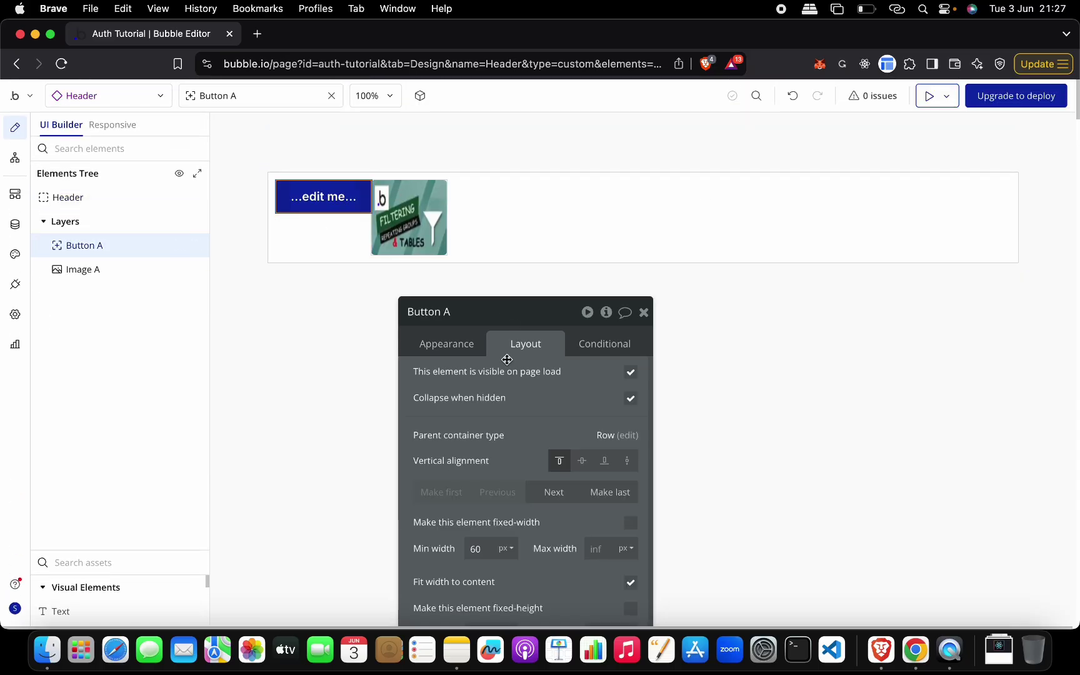
pyautogui.click(625, 494)
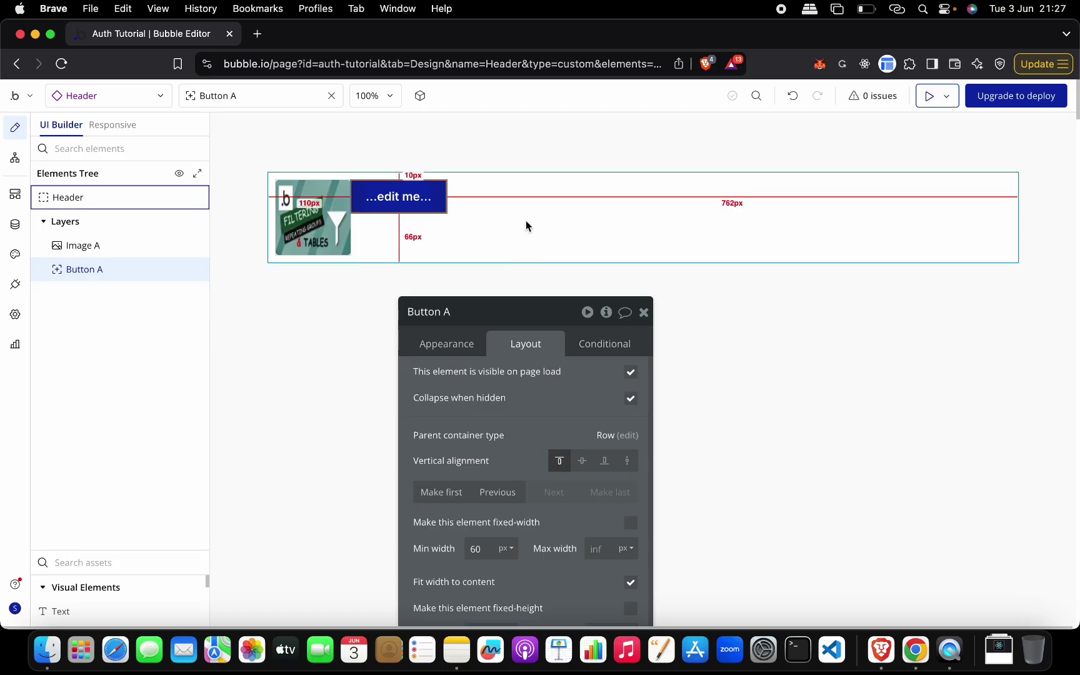
# Set the Header's container alignment to space between, pushing the image and button to opposite ends.
pyautogui.moveTo(497, 312); pyautogui.dragTo(135, 139)
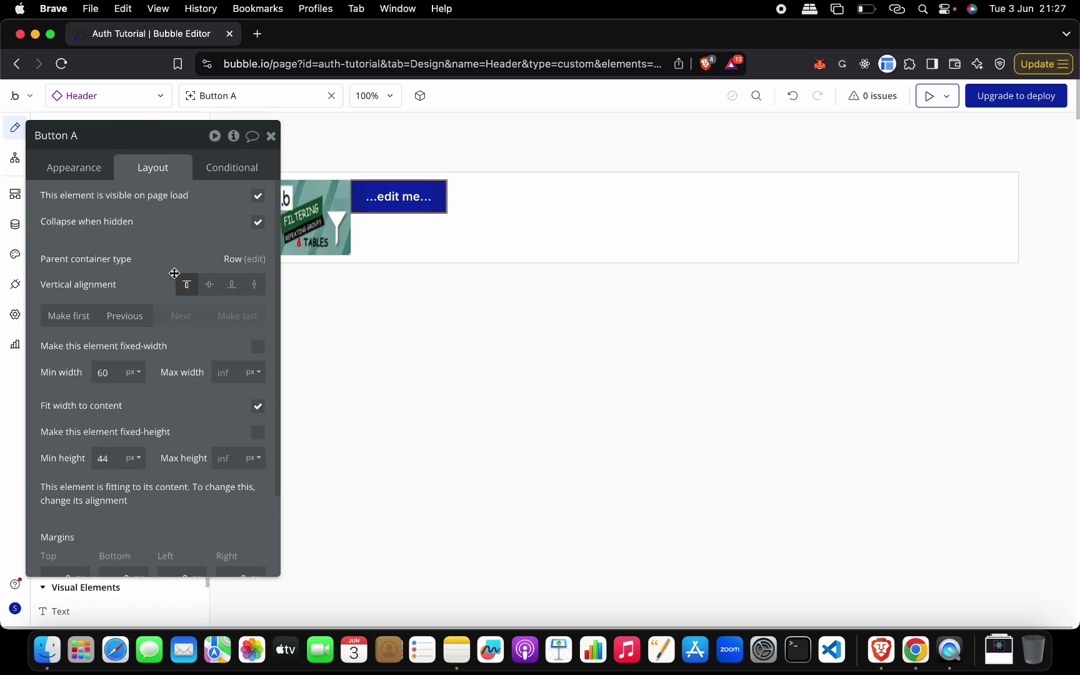
pyautogui.click(414, 257)
pyautogui.click(253, 243)
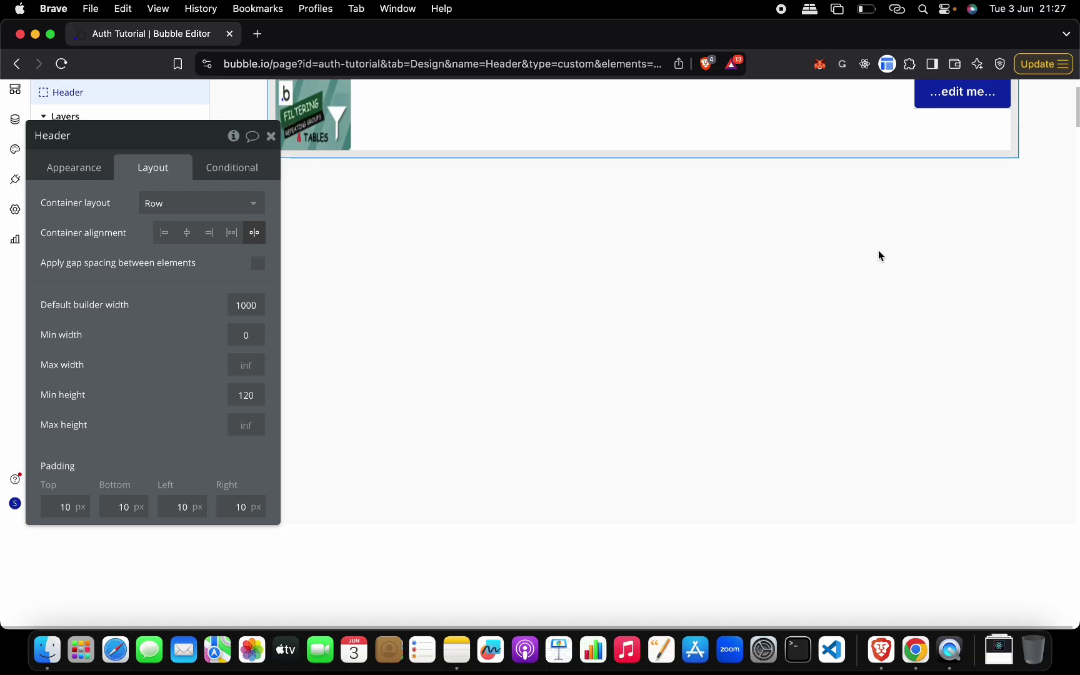
# Centre the button vertically in the Header and set its label to "Click Me".
pyautogui.click(981, 187)
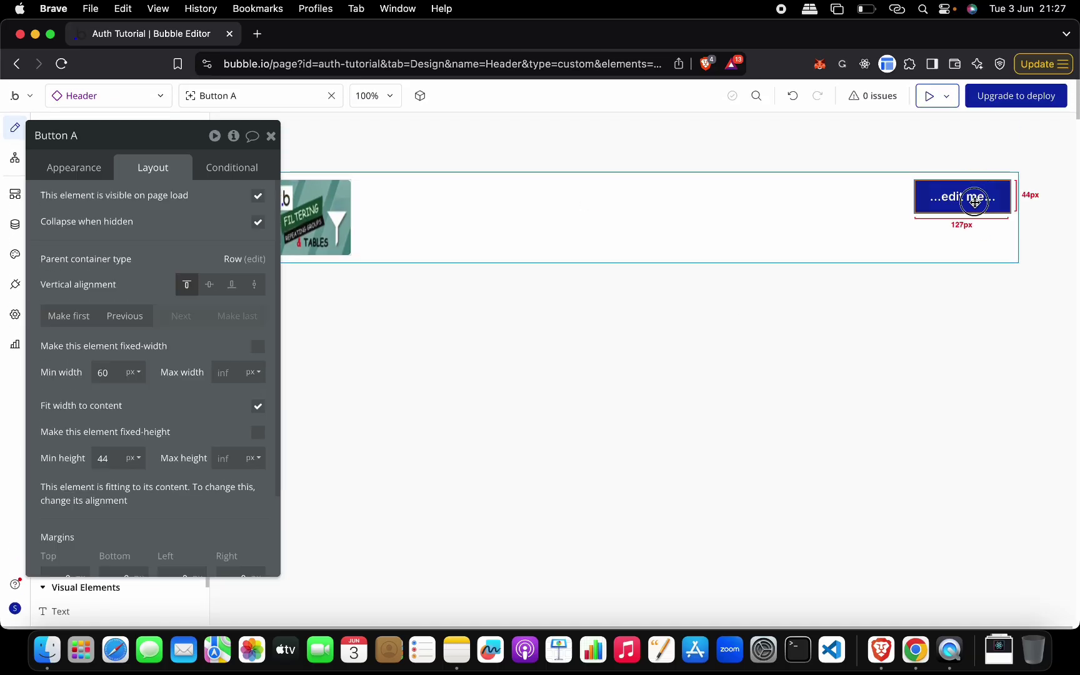
pyautogui.click(209, 285)
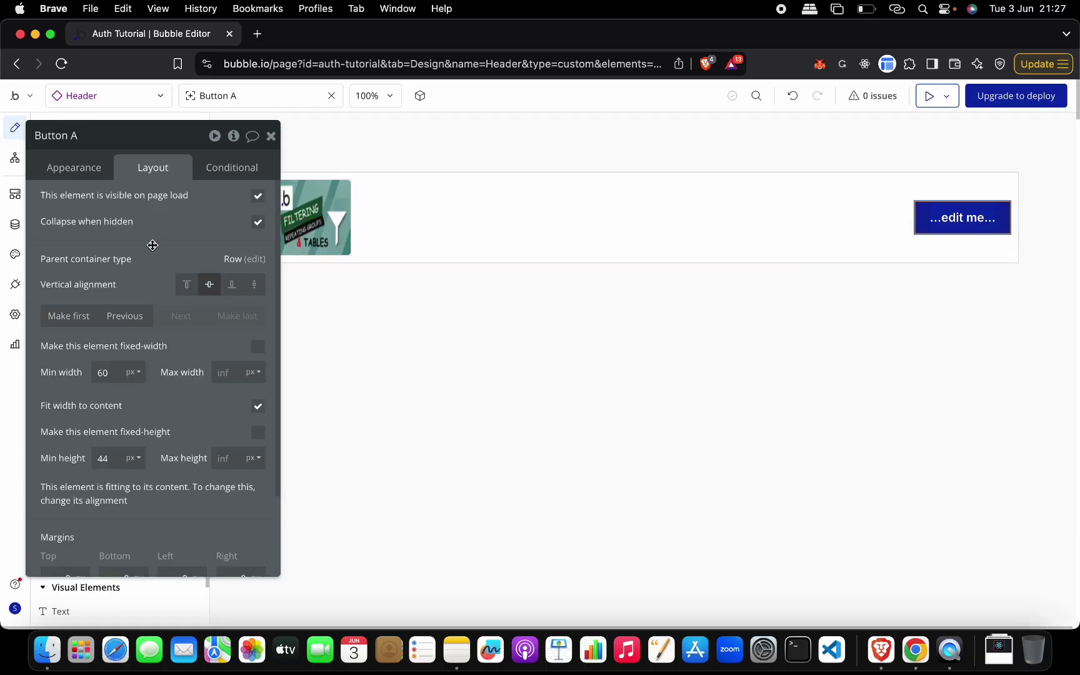
pyautogui.click(93, 171)
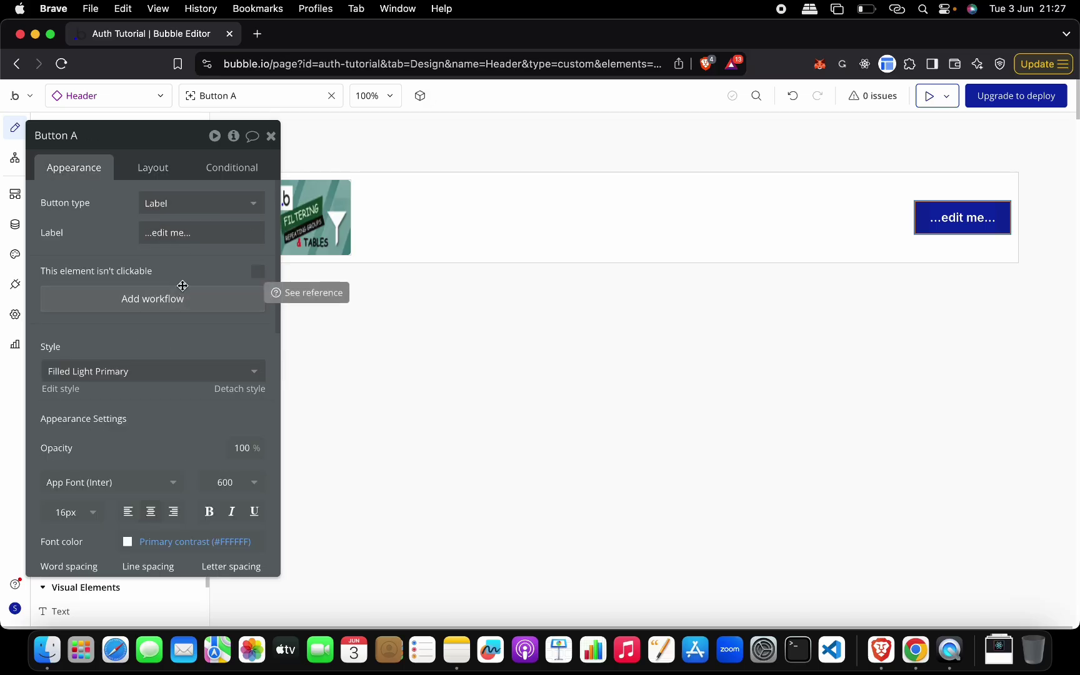
pyautogui.click(204, 238)
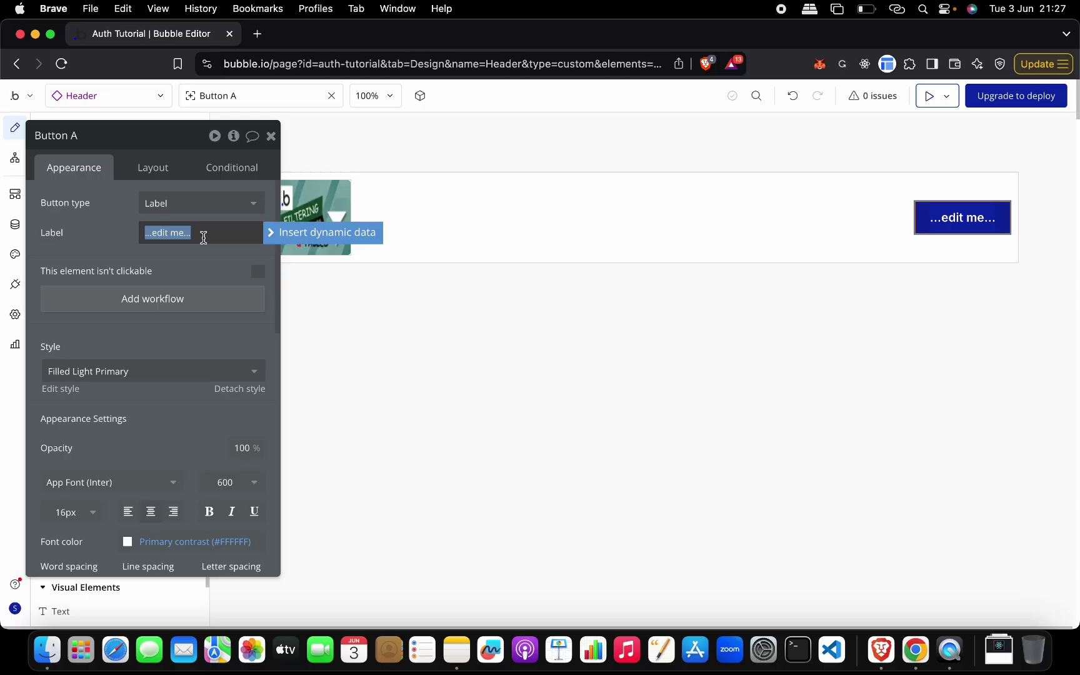
pyautogui.write('Click Me')
pyautogui.click(225, 259)
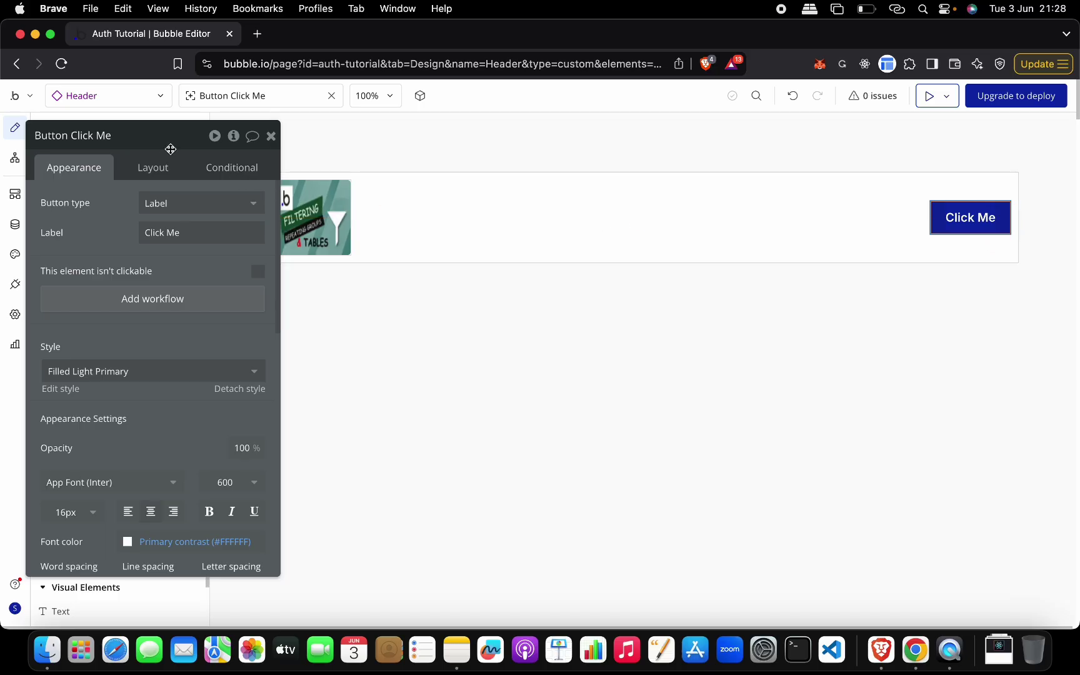
# Add a Text element between the image and the button in the Header and centre it vertically.
pyautogui.moveTo(169, 147); pyautogui.dragTo(285, 309)
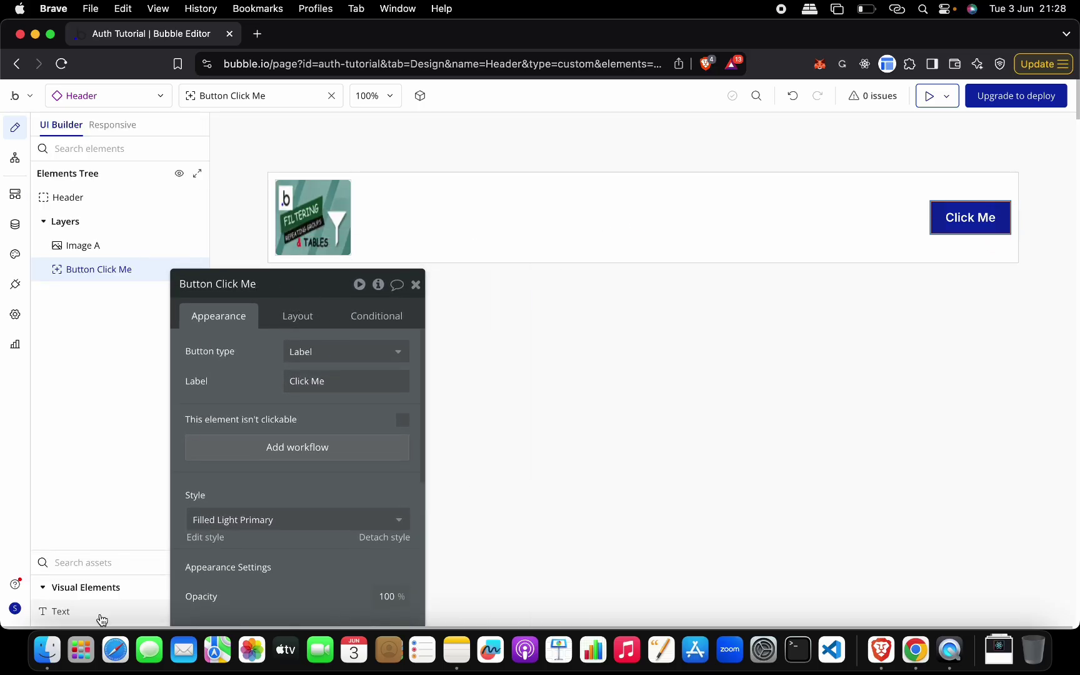
pyautogui.moveTo(102, 615); pyautogui.dragTo(558, 212)
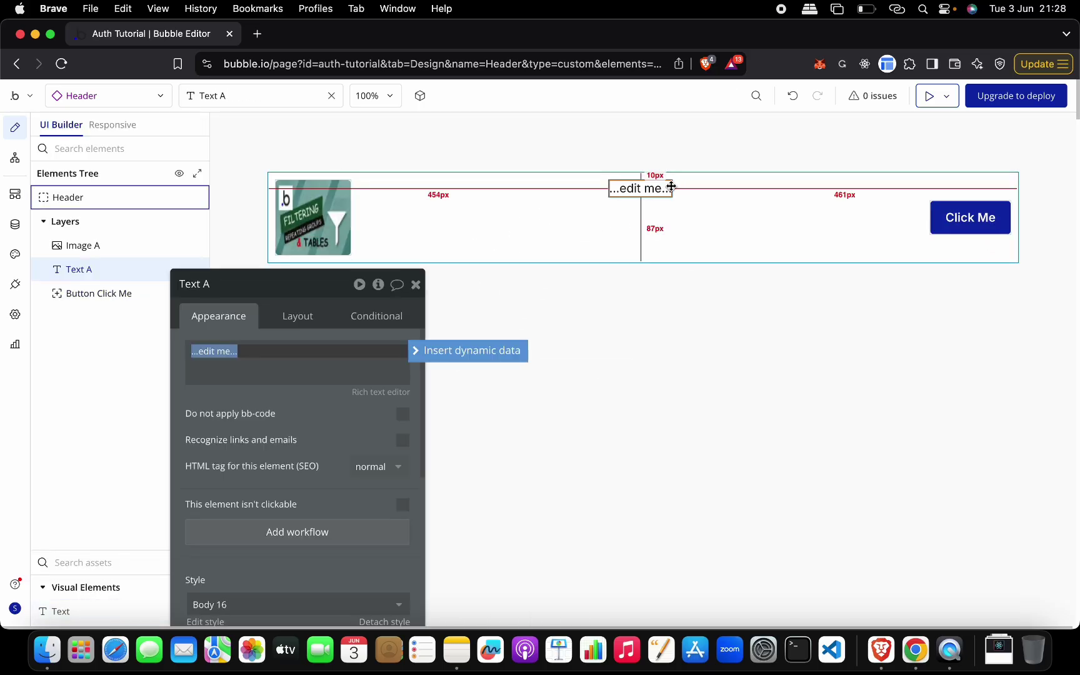
pyautogui.click(307, 320)
pyautogui.click(353, 433)
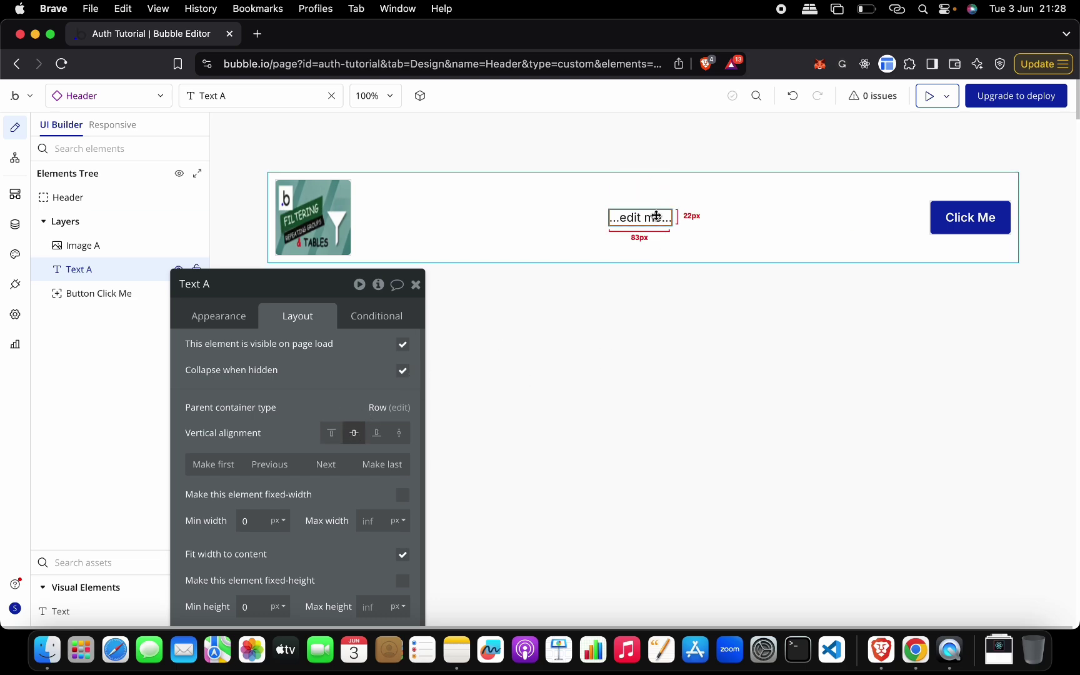
# Set the text element's content to "Header" and close its property editor.
pyautogui.click(218, 317)
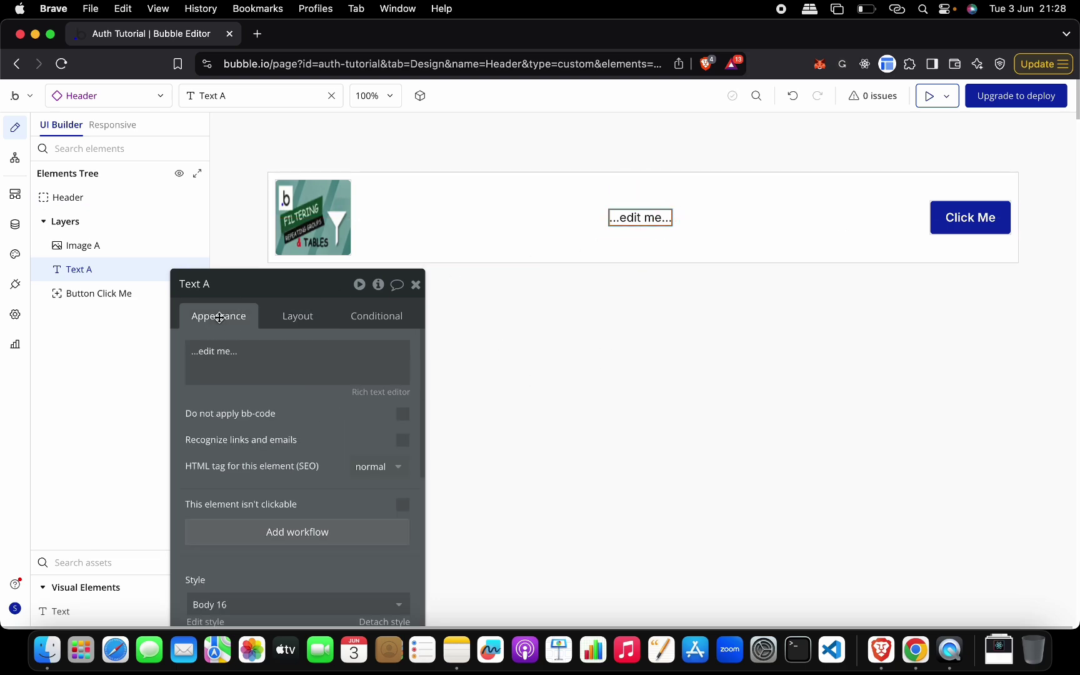
pyautogui.moveTo(315, 275); pyautogui.dragTo(272, 145)
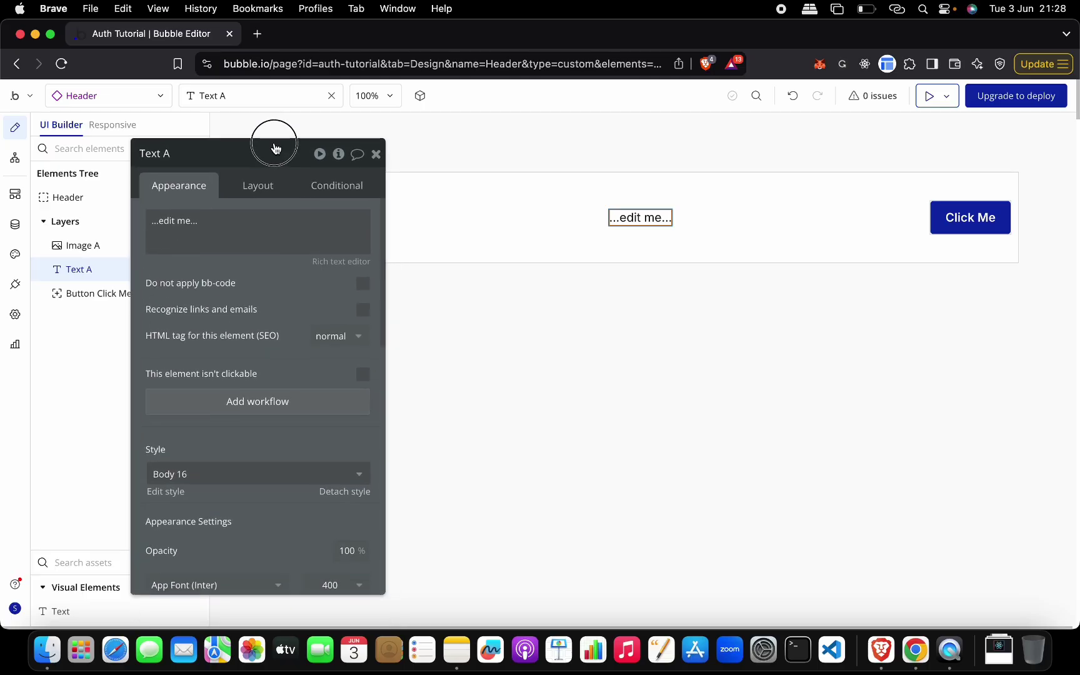
pyautogui.tripleClick(252, 227)
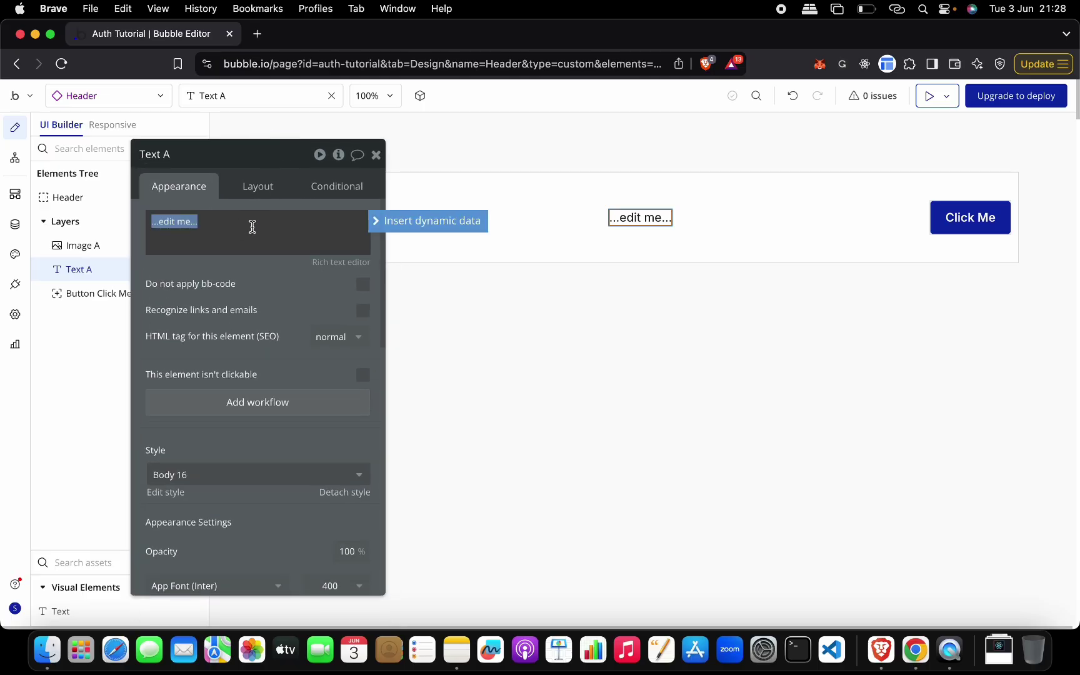
pyautogui.write('Hew')
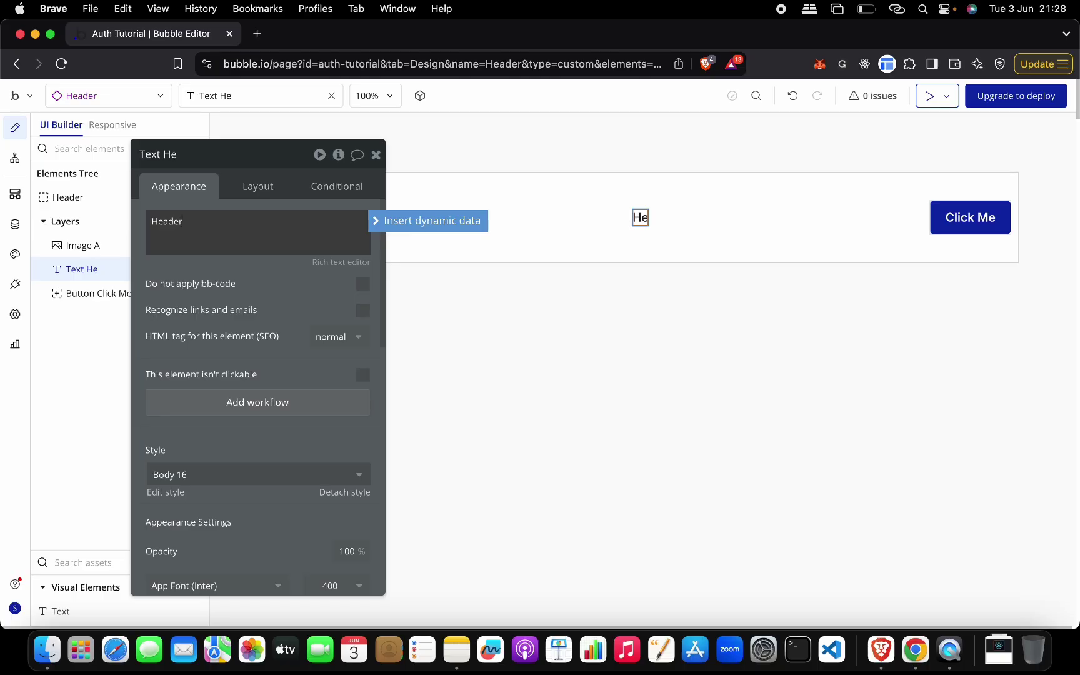
pyautogui.write('der')
pyautogui.click(376, 155)
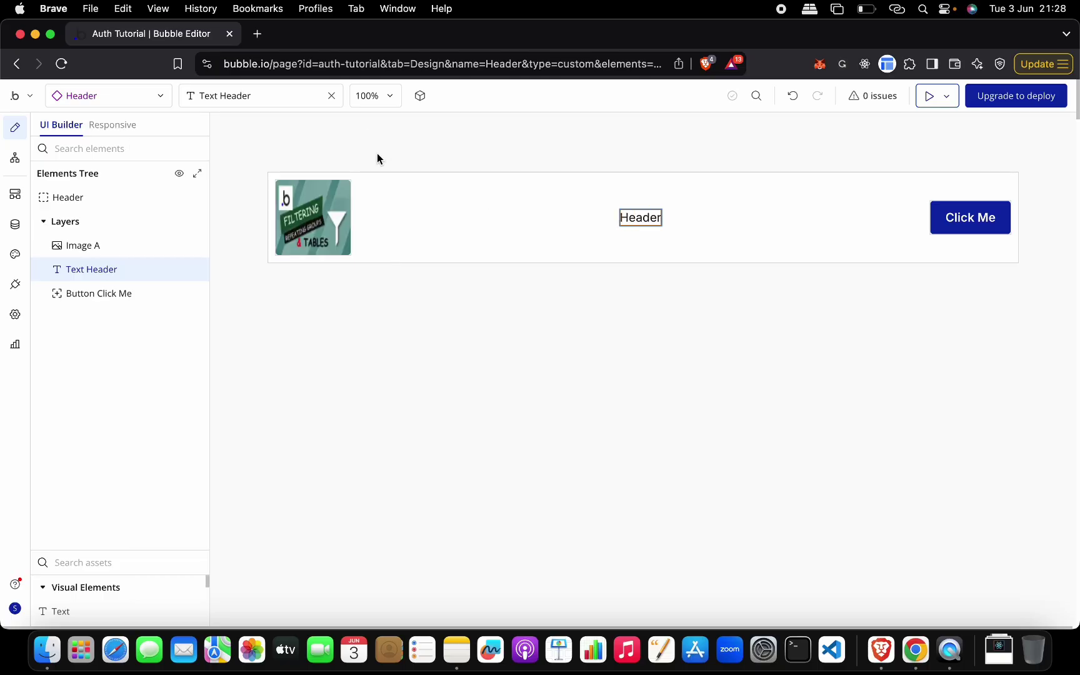
pyautogui.click(525, 229)
pyautogui.click(570, 344)
pyautogui.moveTo(297, 164); pyautogui.dragTo(584, 445)
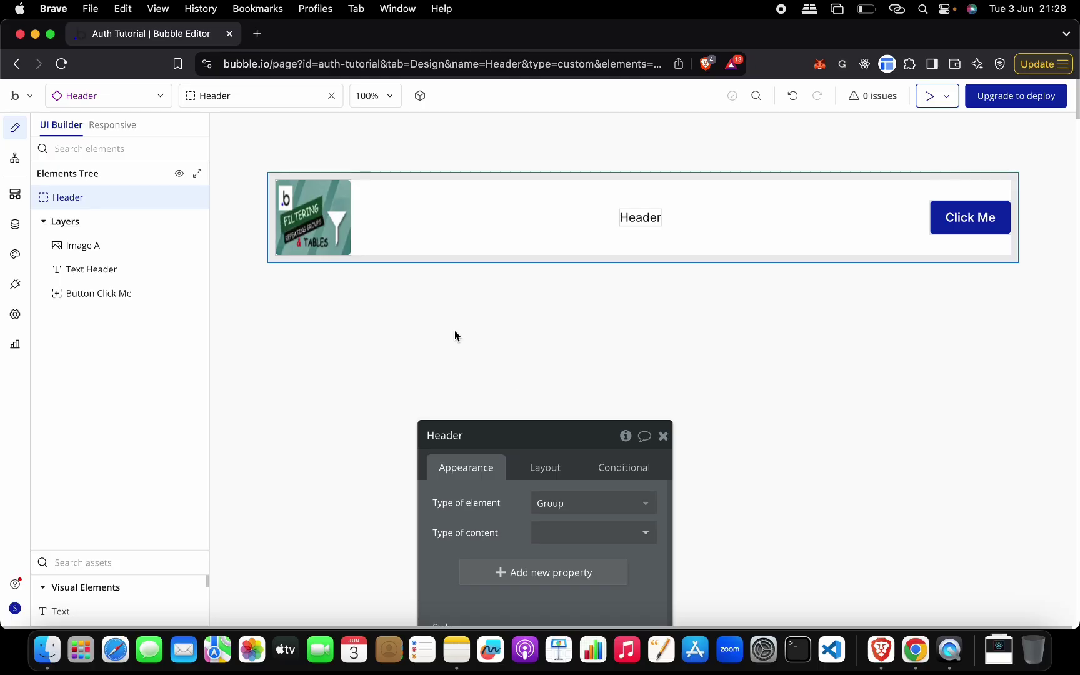
# Open the index page and place the reusable Header element inside Group Header.
pyautogui.click(107, 94)
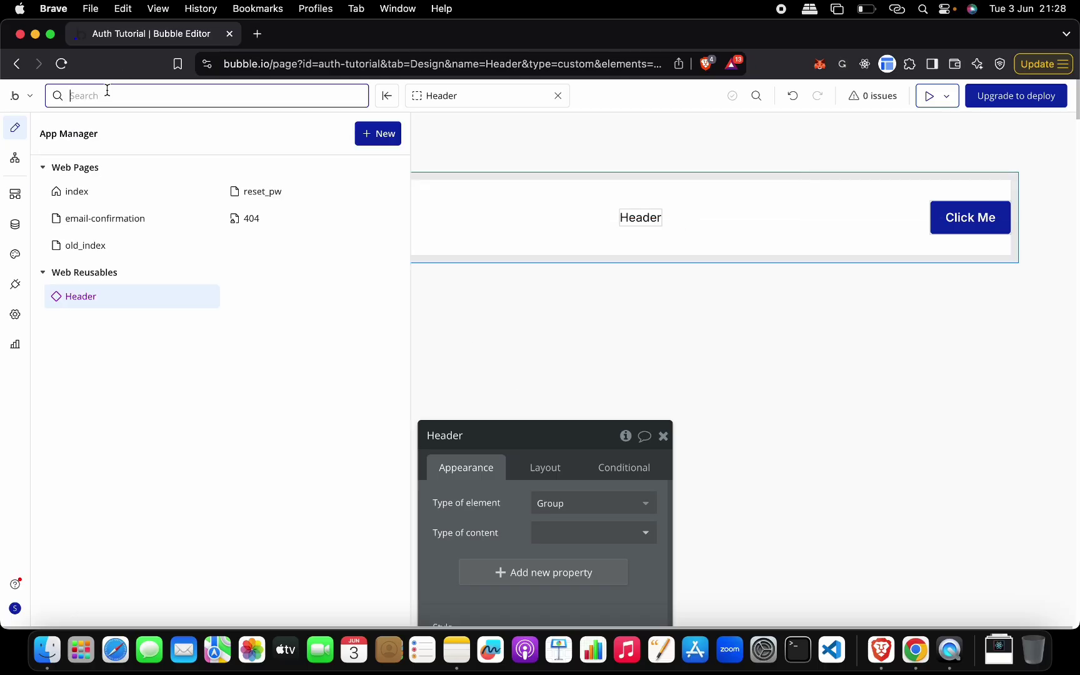
pyautogui.click(135, 193)
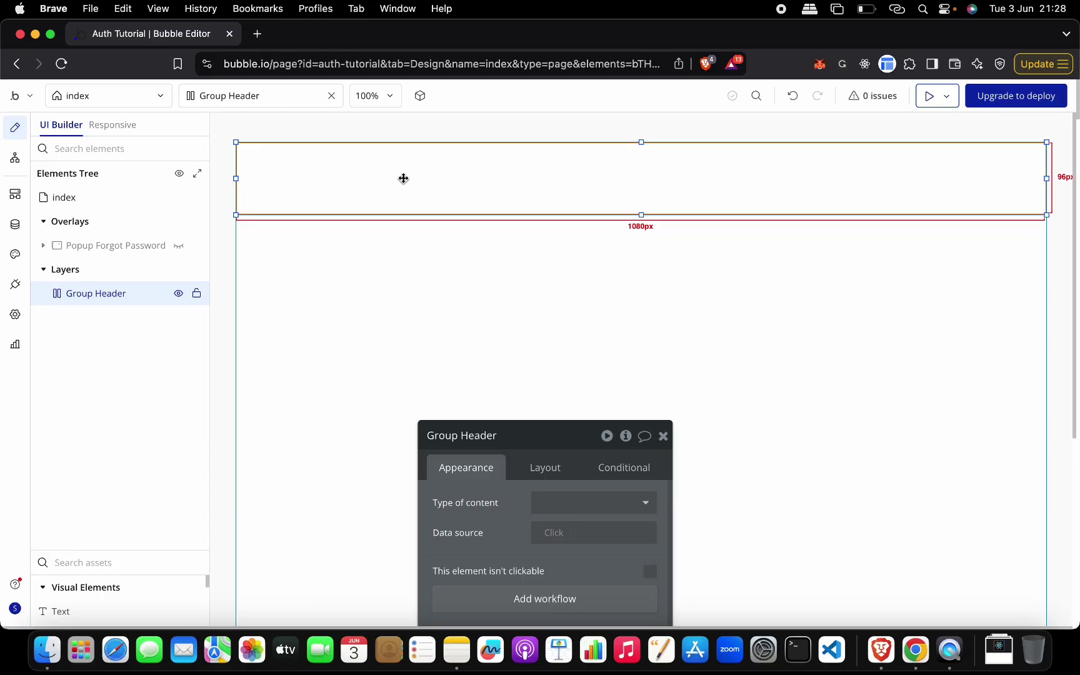
pyautogui.scroll(-1, 103, 298)
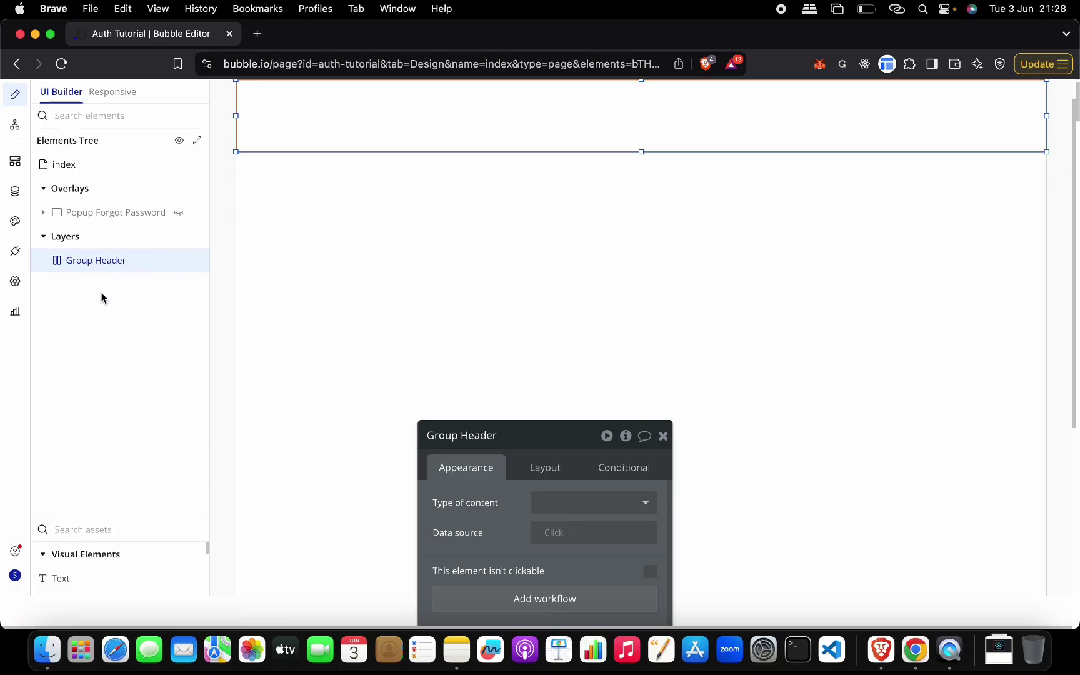
pyautogui.click(90, 531)
pyautogui.write('heade')
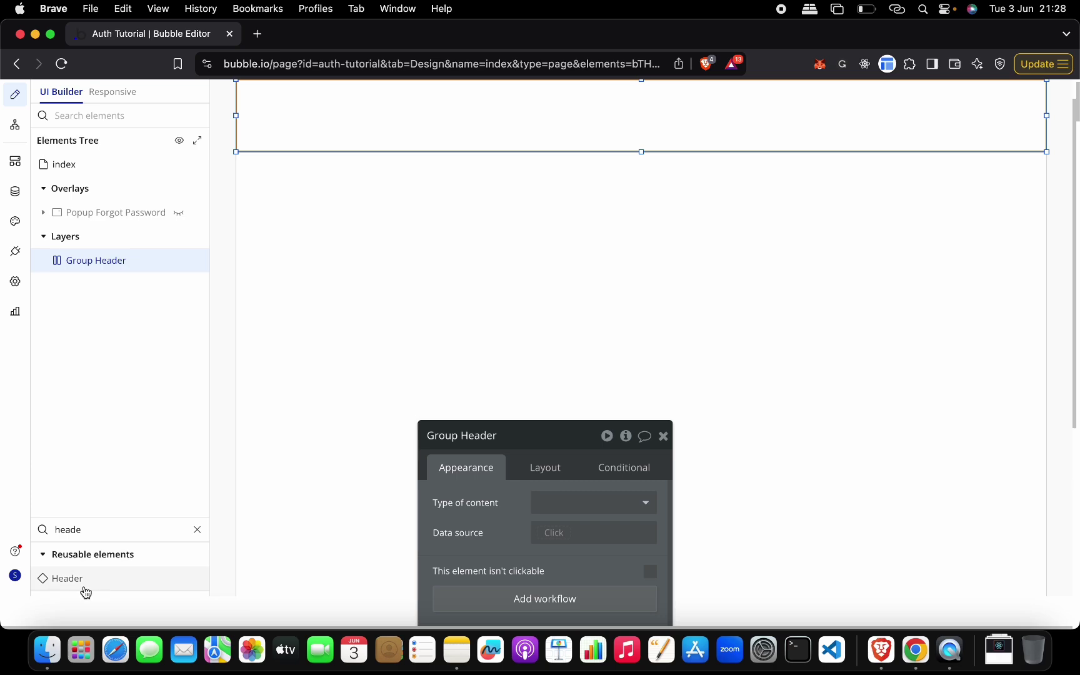
pyautogui.moveTo(84, 587); pyautogui.dragTo(110, 296)
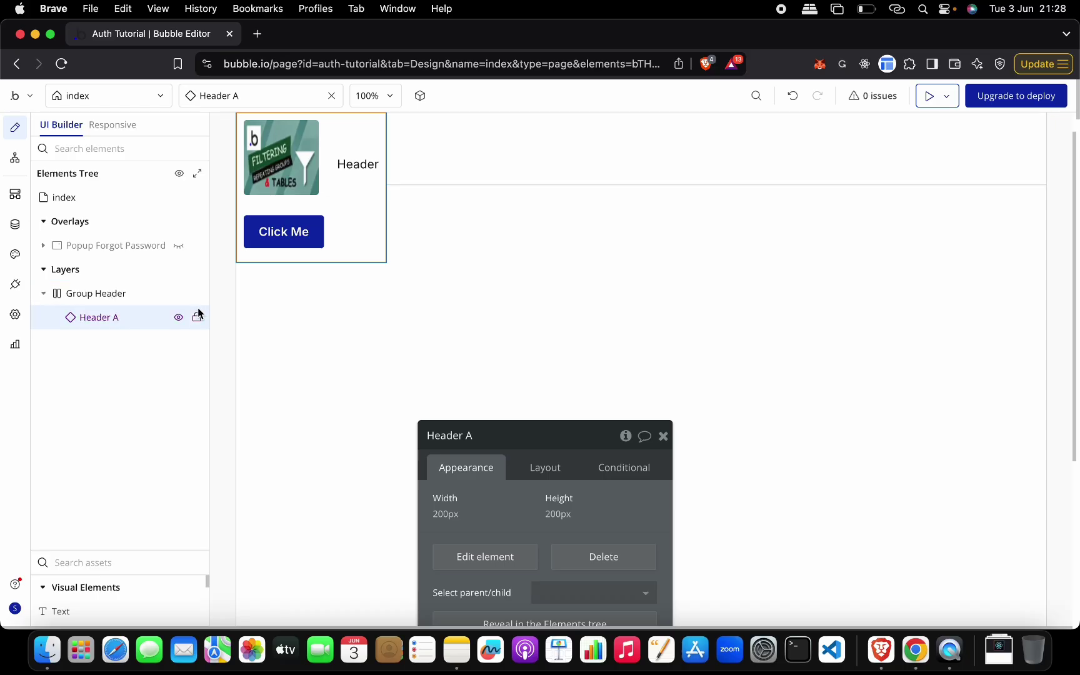
pyautogui.scroll(2, 496, 314)
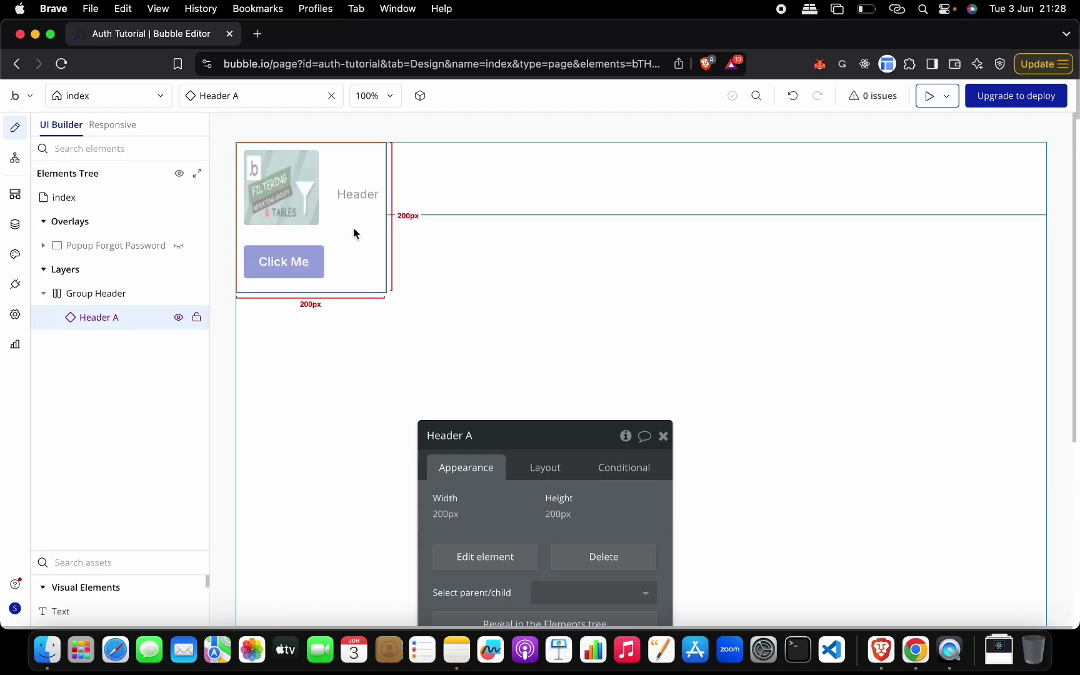
# Turn off the fixed width of the Header on the index page in its layout settings.
pyautogui.click(538, 448)
pyautogui.moveTo(537, 451); pyautogui.dragTo(622, 292)
pyautogui.click(623, 309)
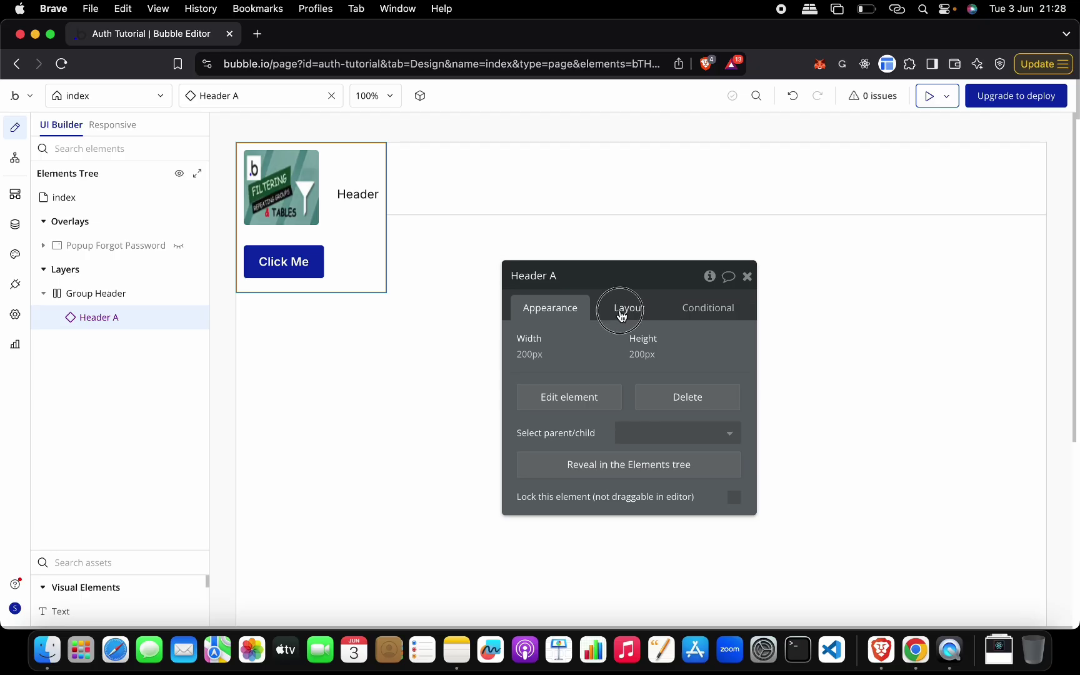
pyautogui.scroll(-2, 690, 447)
pyautogui.click(735, 487)
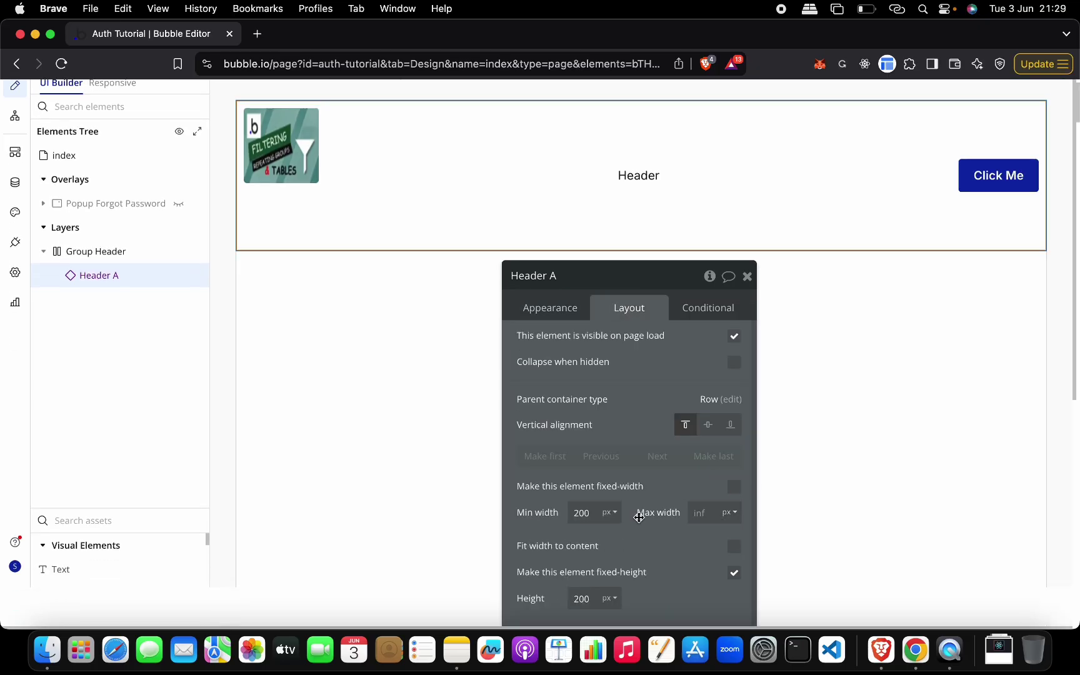
pyautogui.scroll(2, 707, 503)
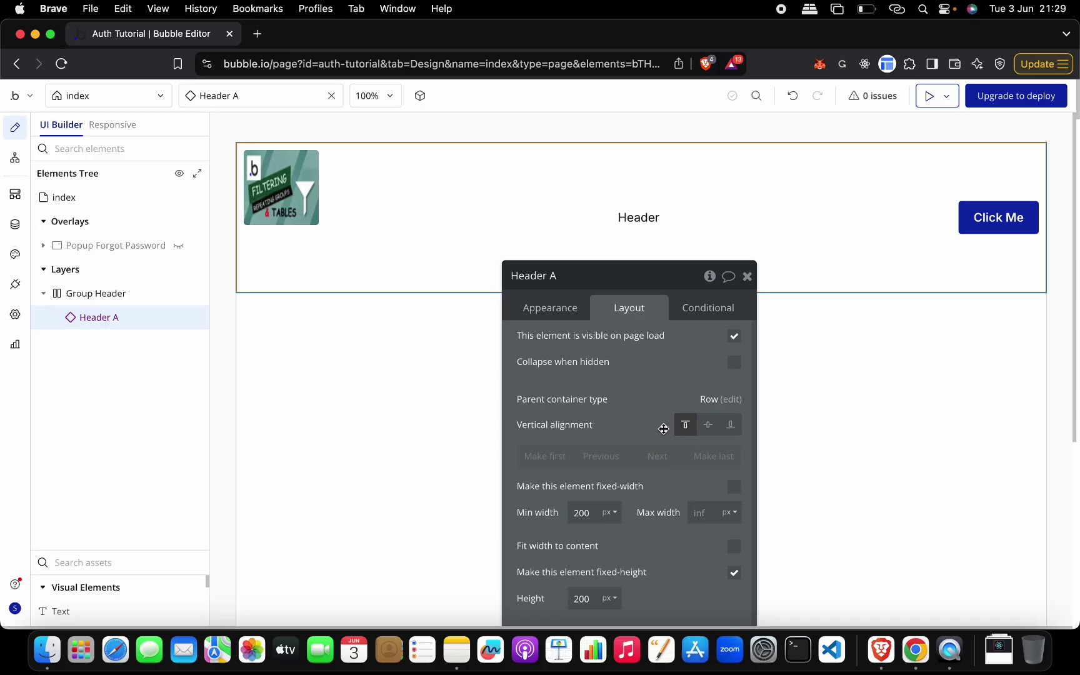
# Turn off the Header's fixed height and set its minimum height to 10 px.
pyautogui.scroll(-1, 616, 481)
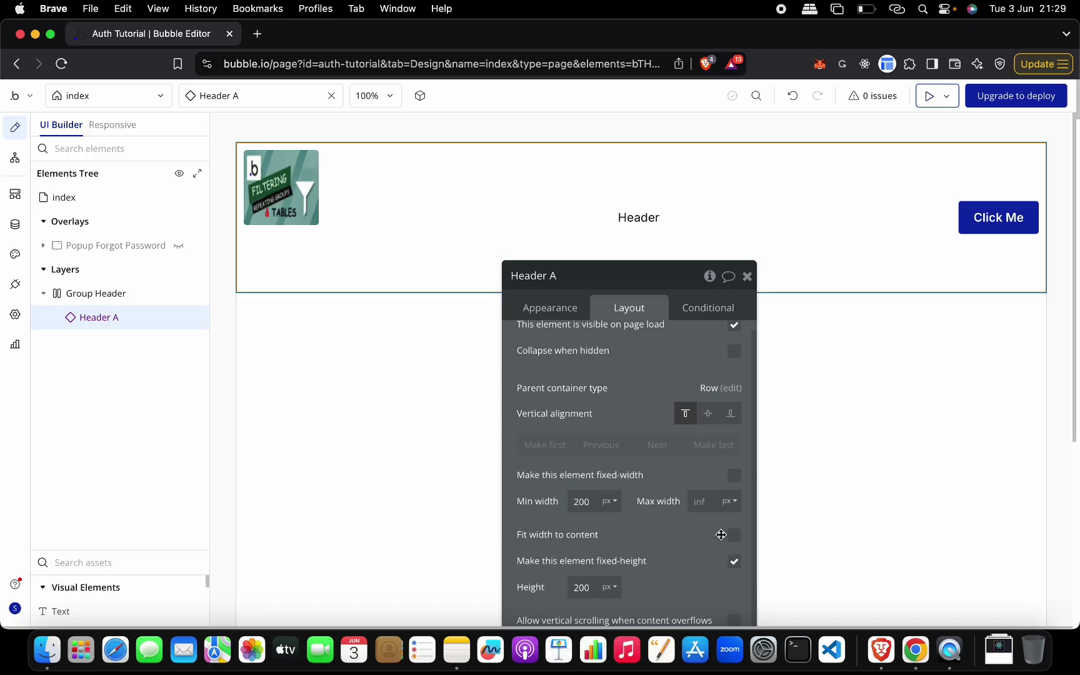
pyautogui.click(735, 566)
pyautogui.scroll(-1, 695, 574)
pyautogui.doubleClick(583, 550)
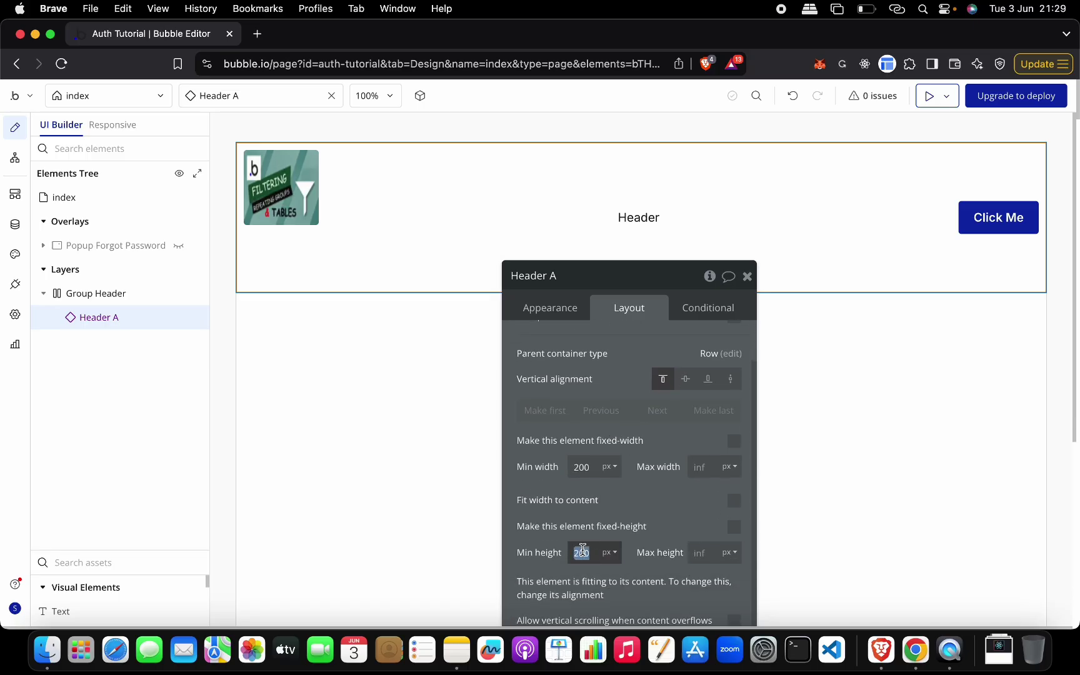
pyautogui.write('10')
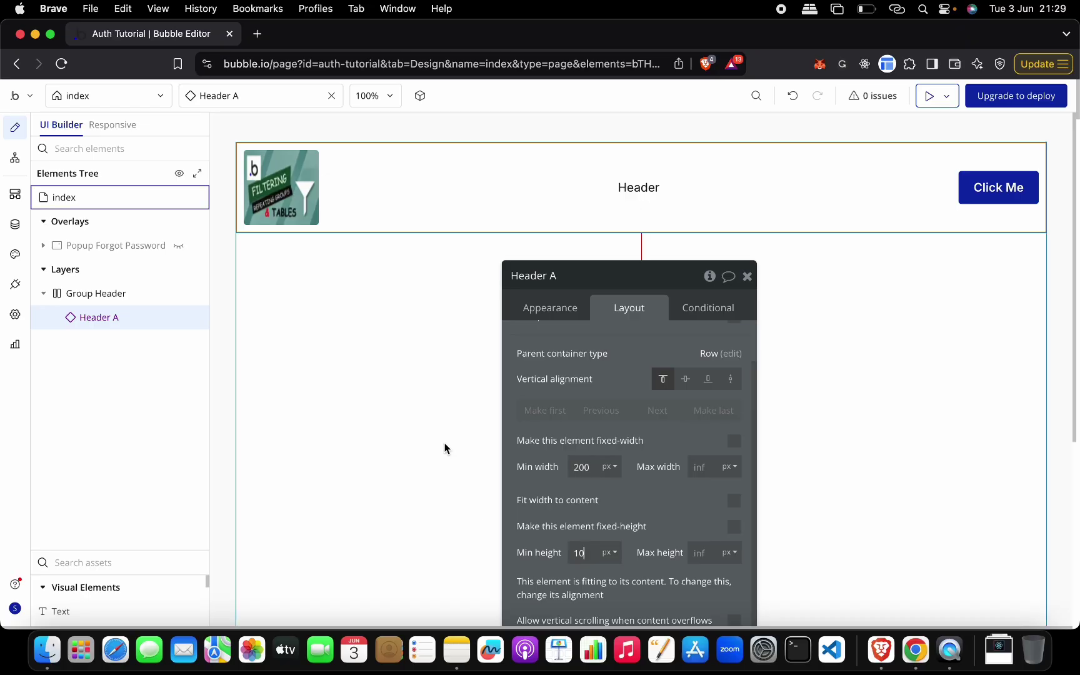
pyautogui.moveTo(617, 287); pyautogui.dragTo(622, 378)
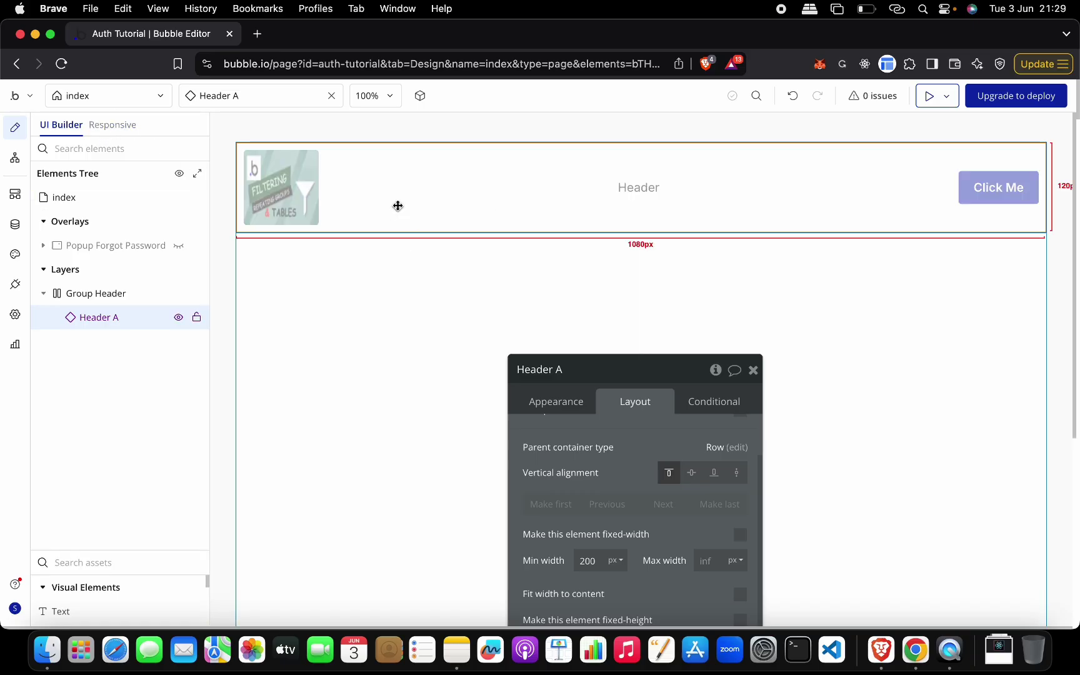
# Create a new web page named "About us" without cloning an existing page.
pyautogui.click(128, 97)
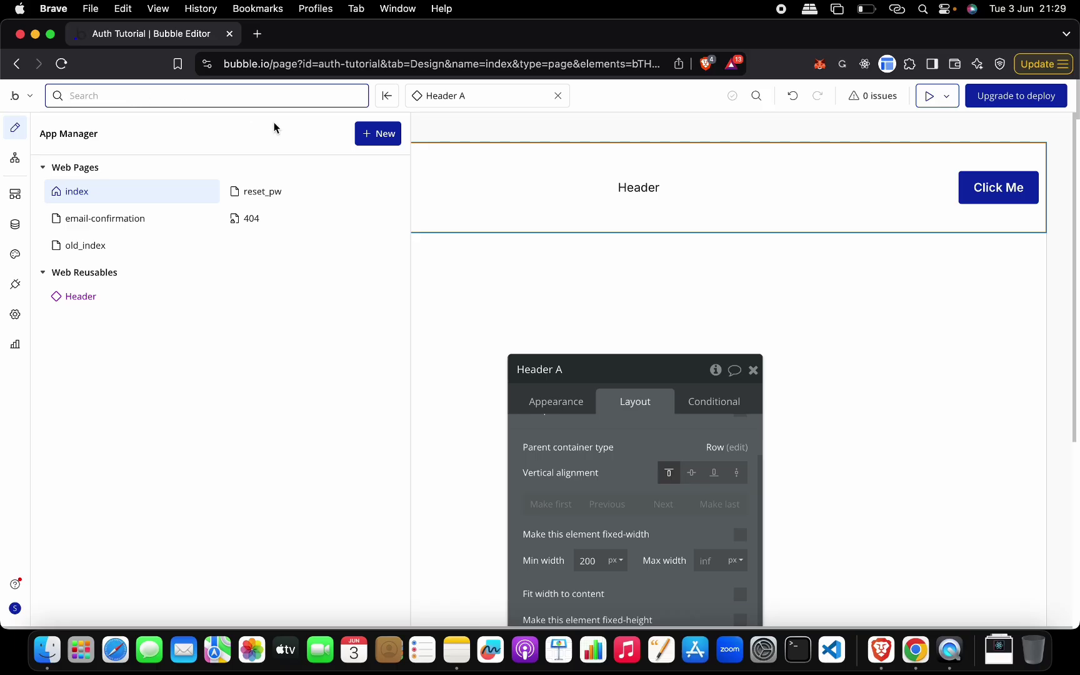
pyautogui.click(368, 133)
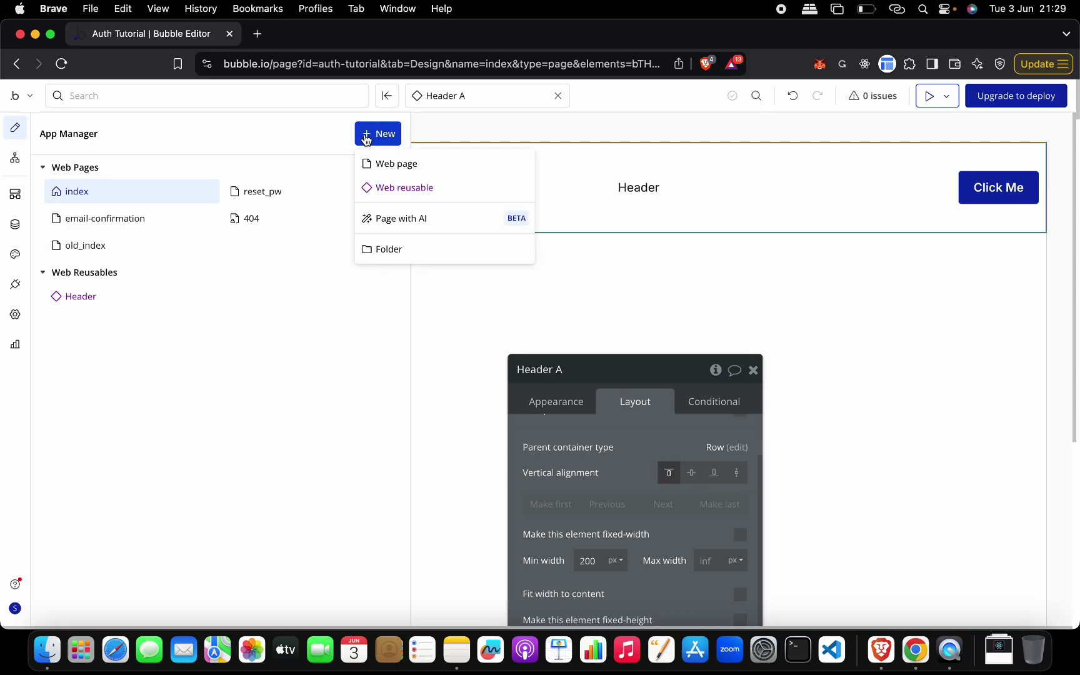
pyautogui.click(417, 170)
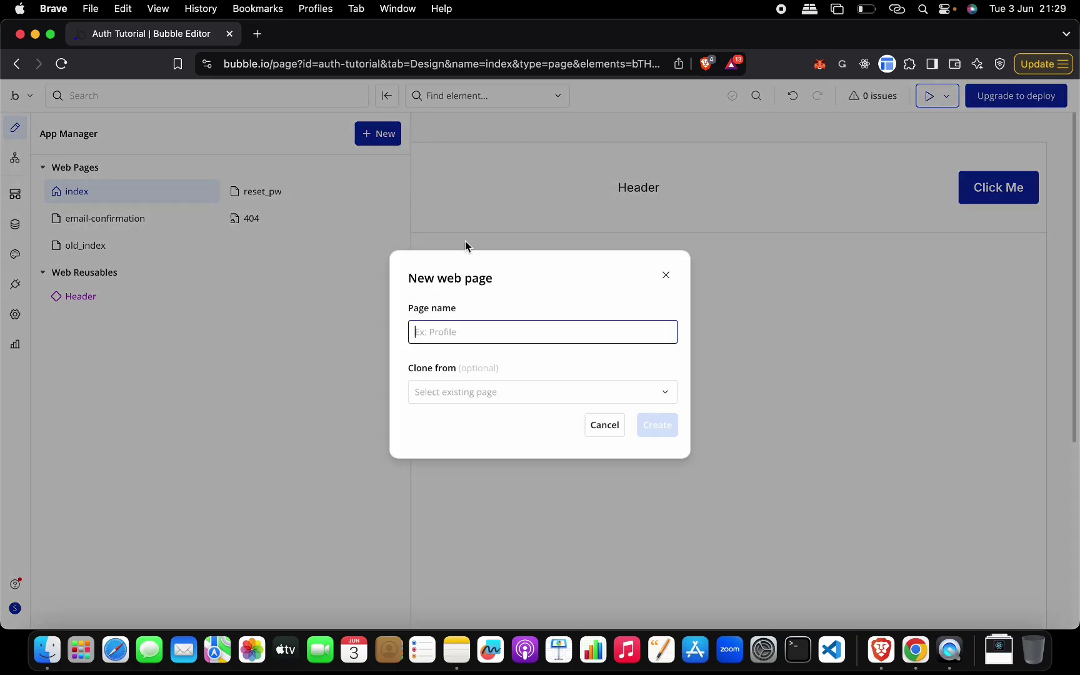
pyautogui.write('Ab')
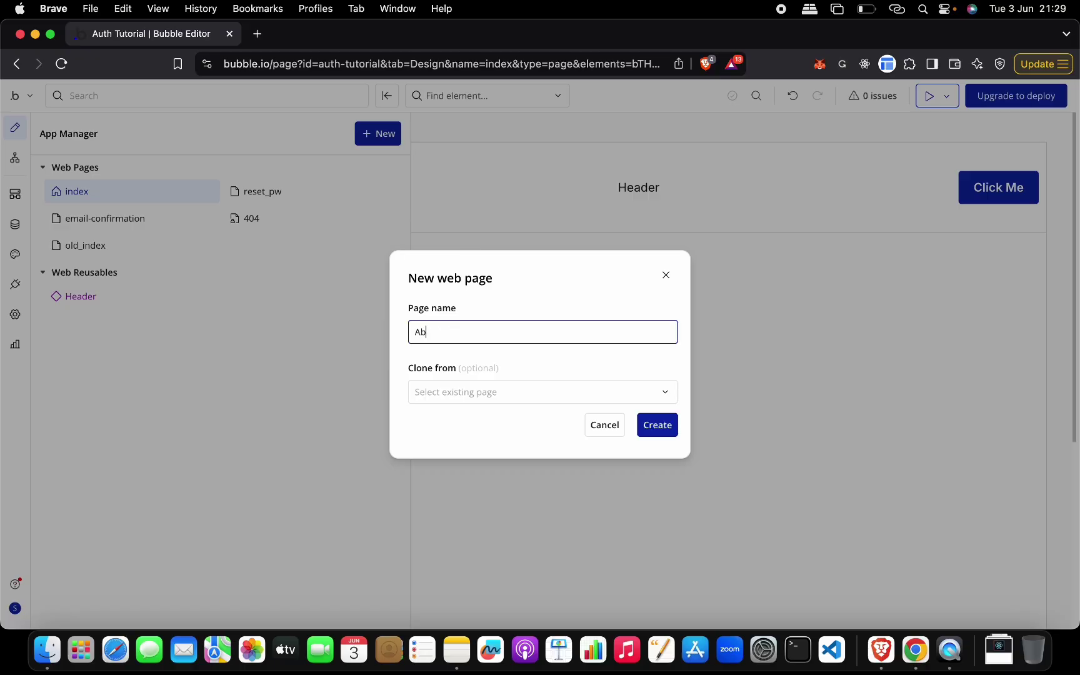
pyautogui.write('out us')
pyautogui.click(674, 436)
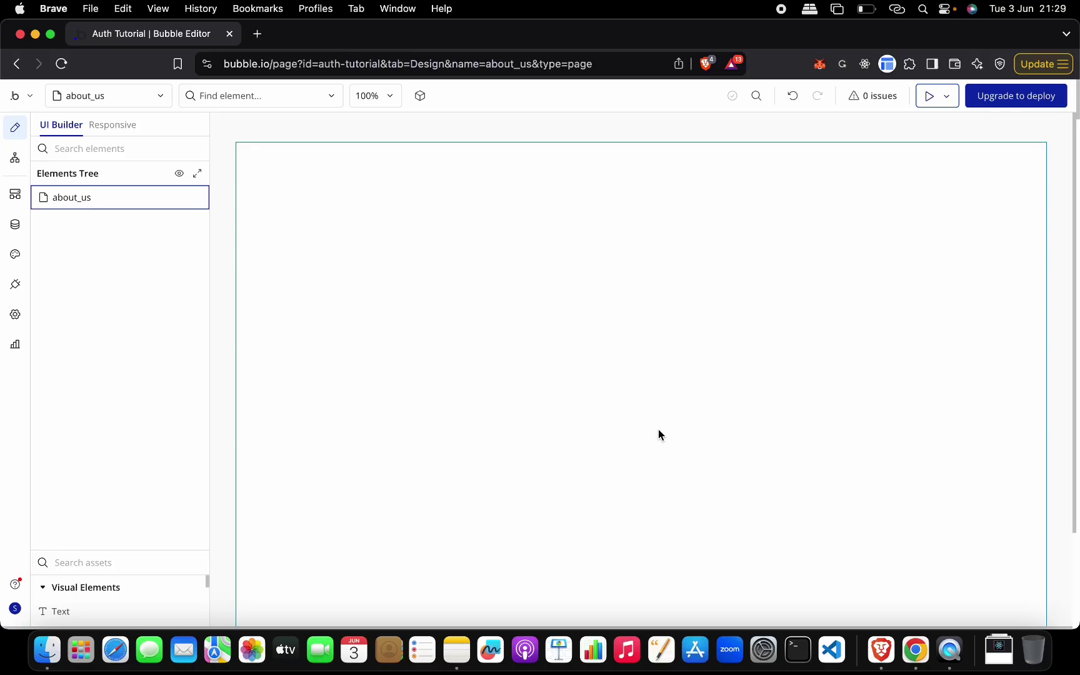
# Add a Group at the top of the about_us page, stretch it to the full page width and reduce its height to a header strip.
pyautogui.click(126, 102)
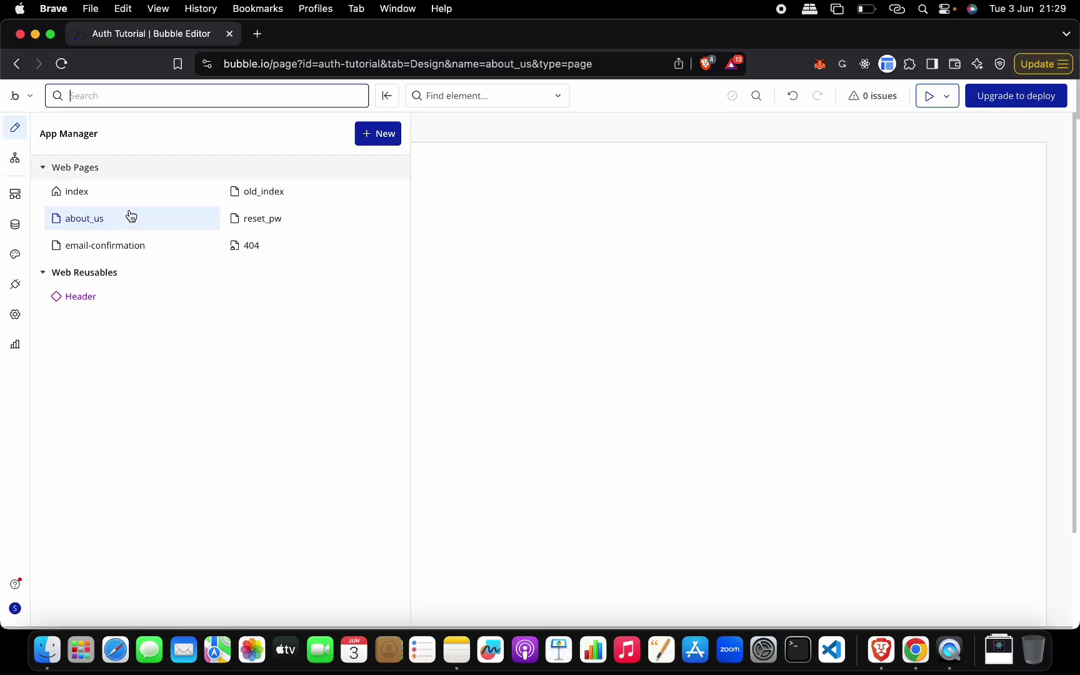
pyautogui.click(441, 209)
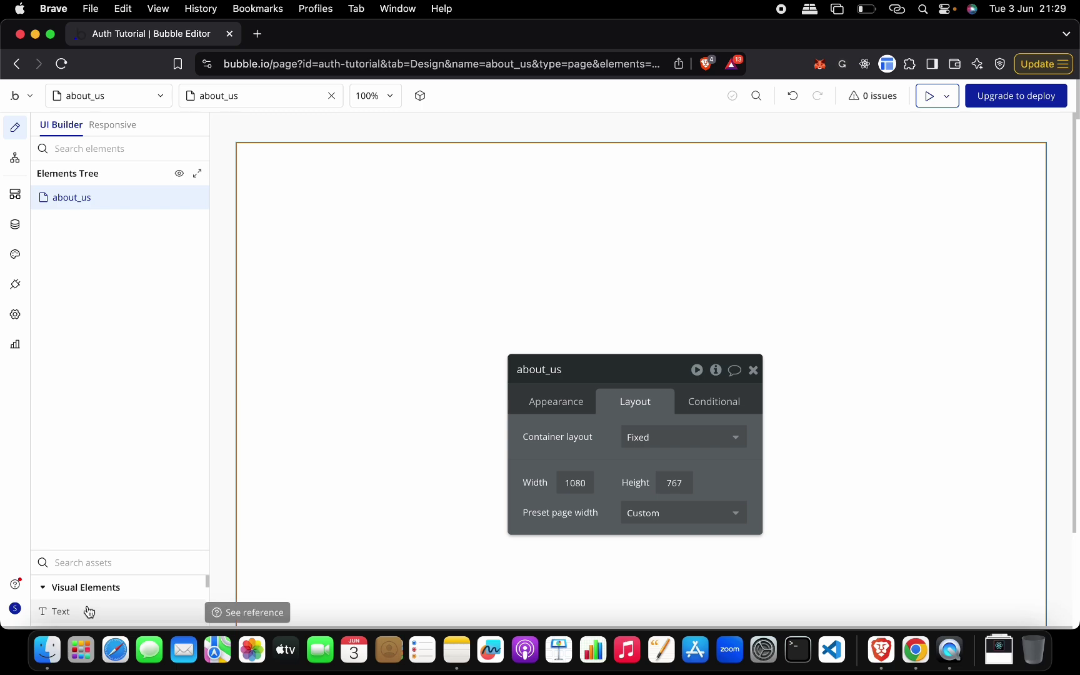
pyautogui.click(102, 563)
pyautogui.write('group')
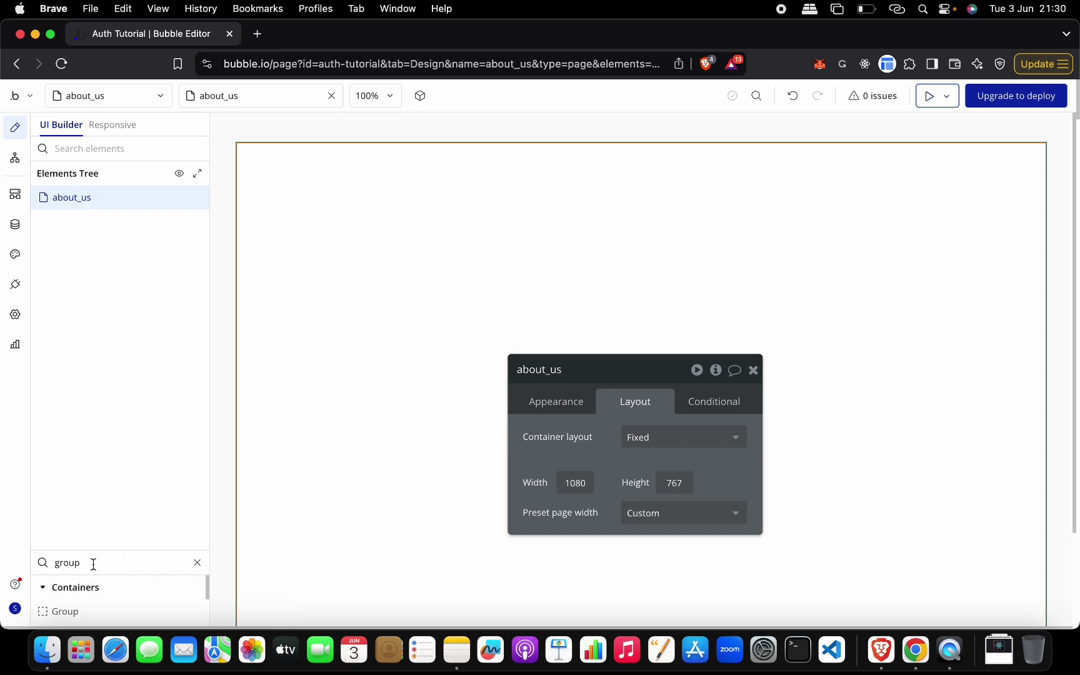
pyautogui.moveTo(89, 612); pyautogui.dragTo(97, 371)
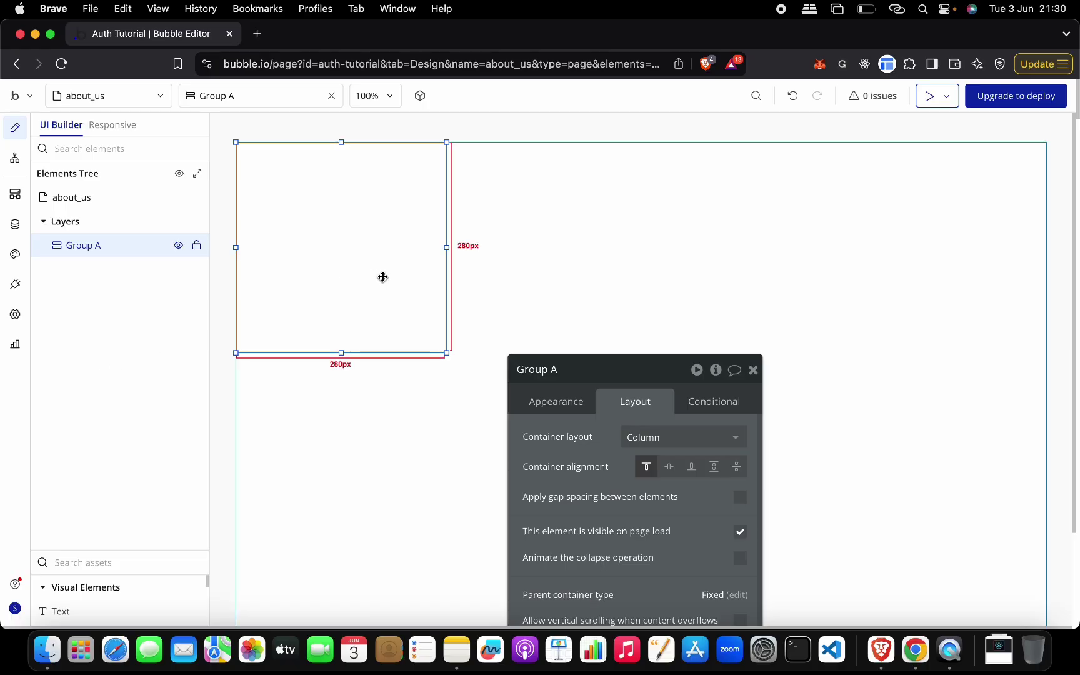
pyautogui.moveTo(449, 248); pyautogui.dragTo(1051, 248)
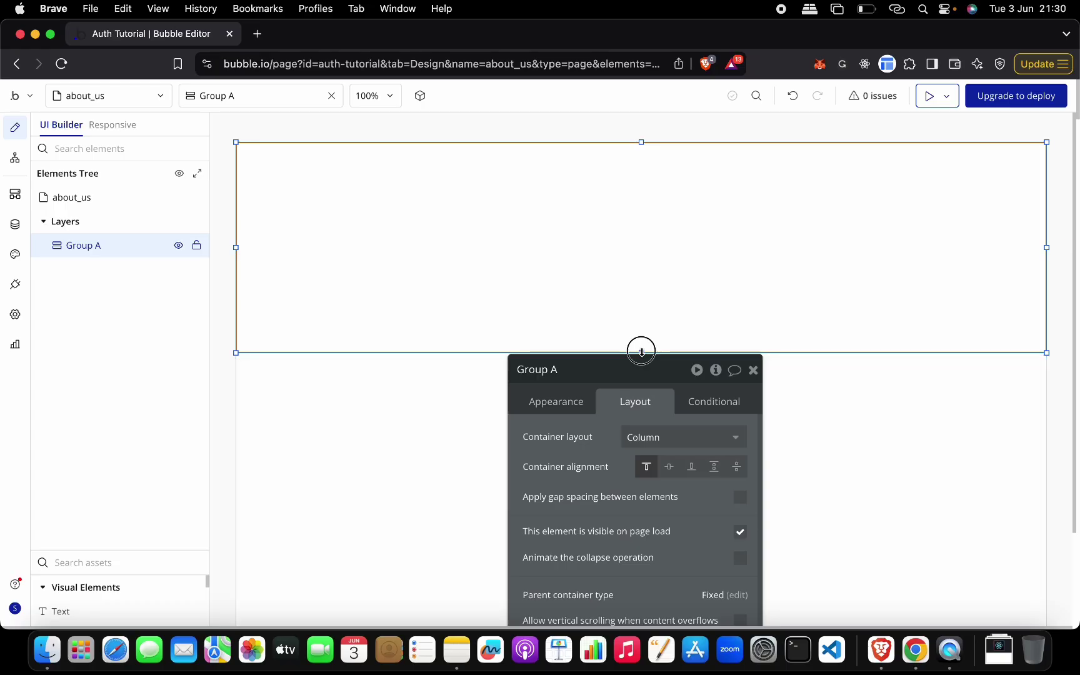
pyautogui.moveTo(641, 352); pyautogui.dragTo(641, 230)
# Place the reusable Header element on the about_us page and widen it to about 790 px.
pyautogui.click(147, 561)
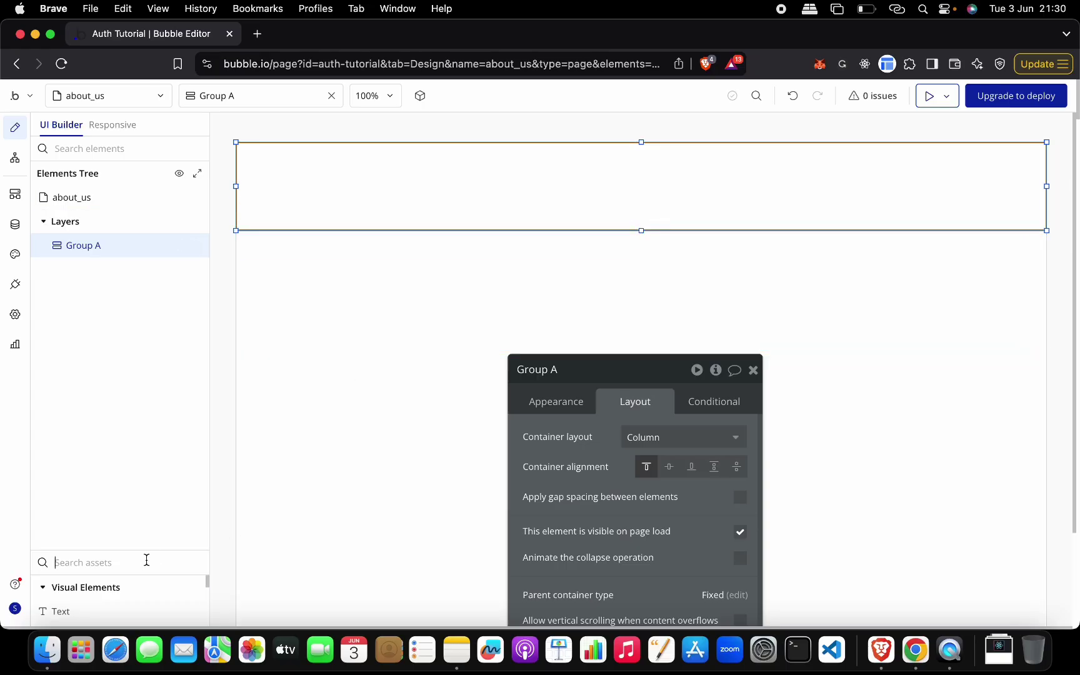
pyautogui.write('heade')
pyautogui.moveTo(106, 609); pyautogui.dragTo(243, 236)
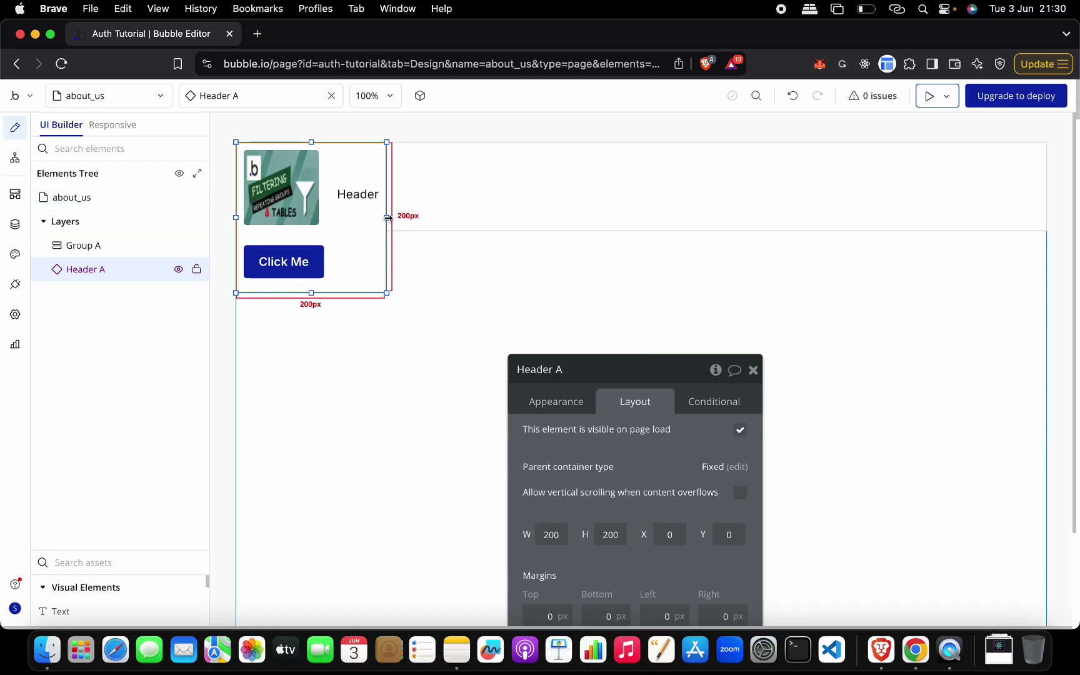
pyautogui.moveTo(388, 218); pyautogui.dragTo(1010, 223)
pyautogui.moveTo(815, 242); pyautogui.dragTo(815, 242)
pyautogui.moveTo(672, 378); pyautogui.dragTo(261, 200)
pyautogui.moveTo(542, 229); pyautogui.dragTo(547, 234)
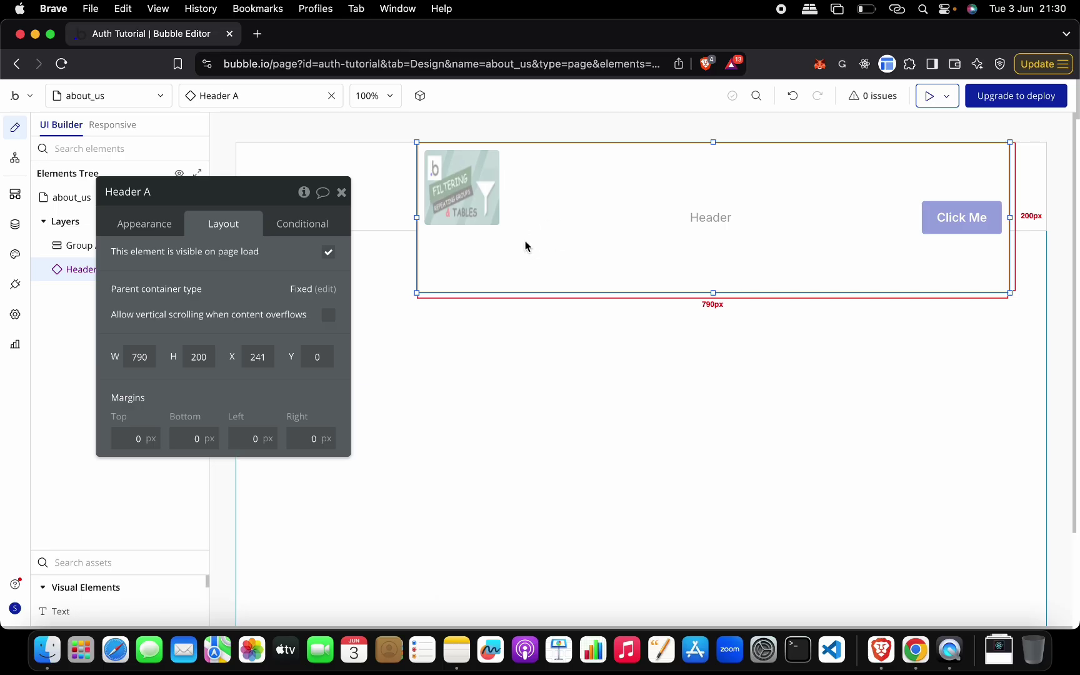
# Nest the Header inside Group A on the about_us page.
pyautogui.moveTo(441, 248); pyautogui.dragTo(415, 225)
pyautogui.click(364, 190)
pyautogui.click(219, 215)
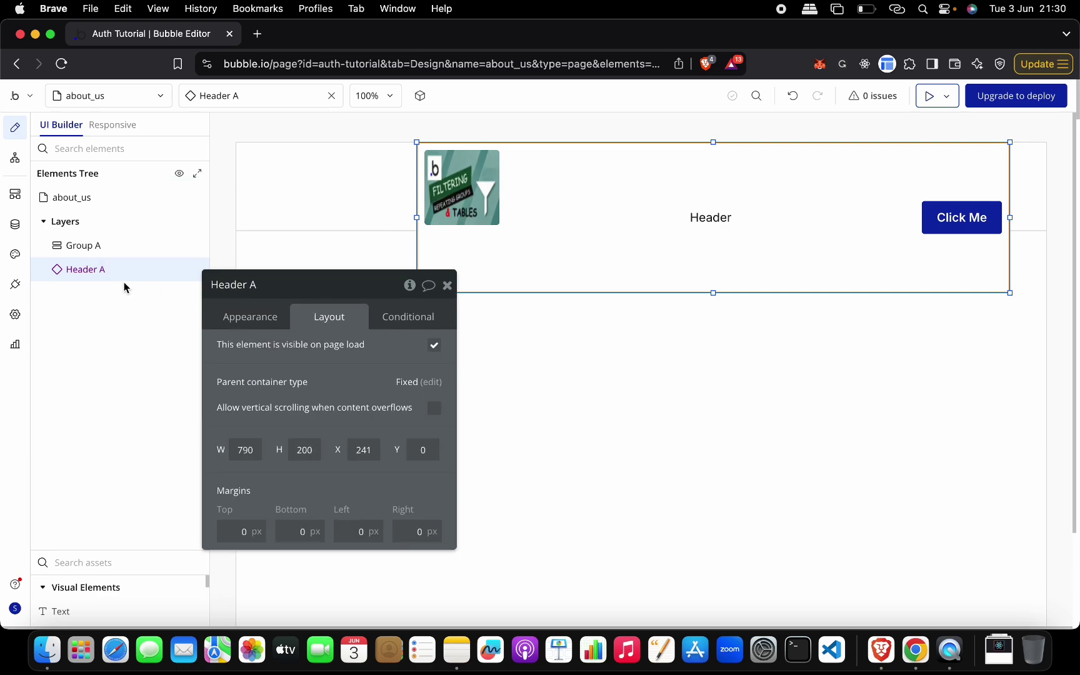
pyautogui.moveTo(112, 269); pyautogui.dragTo(131, 245)
pyautogui.moveTo(396, 215); pyautogui.dragTo(346, 469)
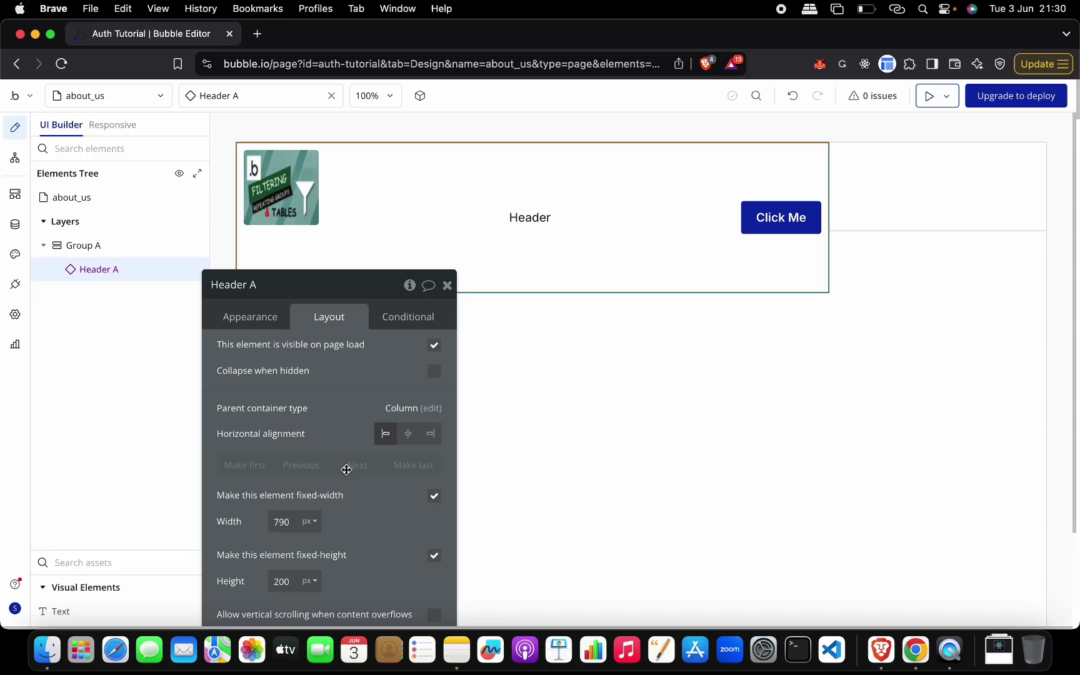
# Turn off the nested Header's fixed width and fixed height, set its minimum height to 10 px and close its property editor.
pyautogui.click(435, 500)
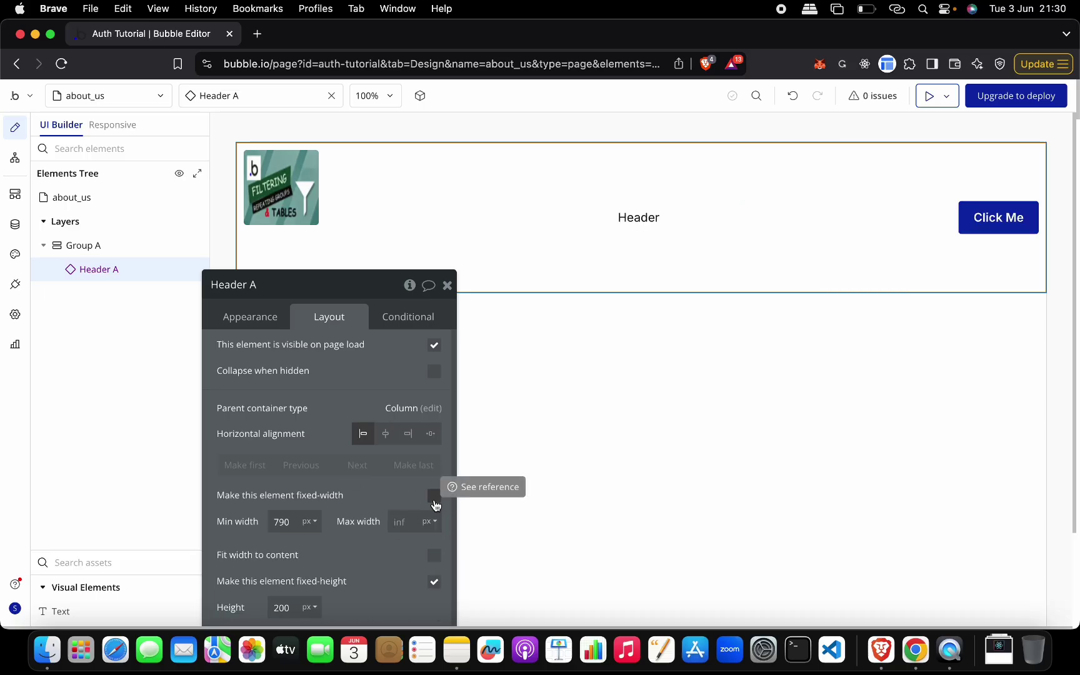
pyautogui.scroll(-1, 405, 552)
pyautogui.click(281, 593)
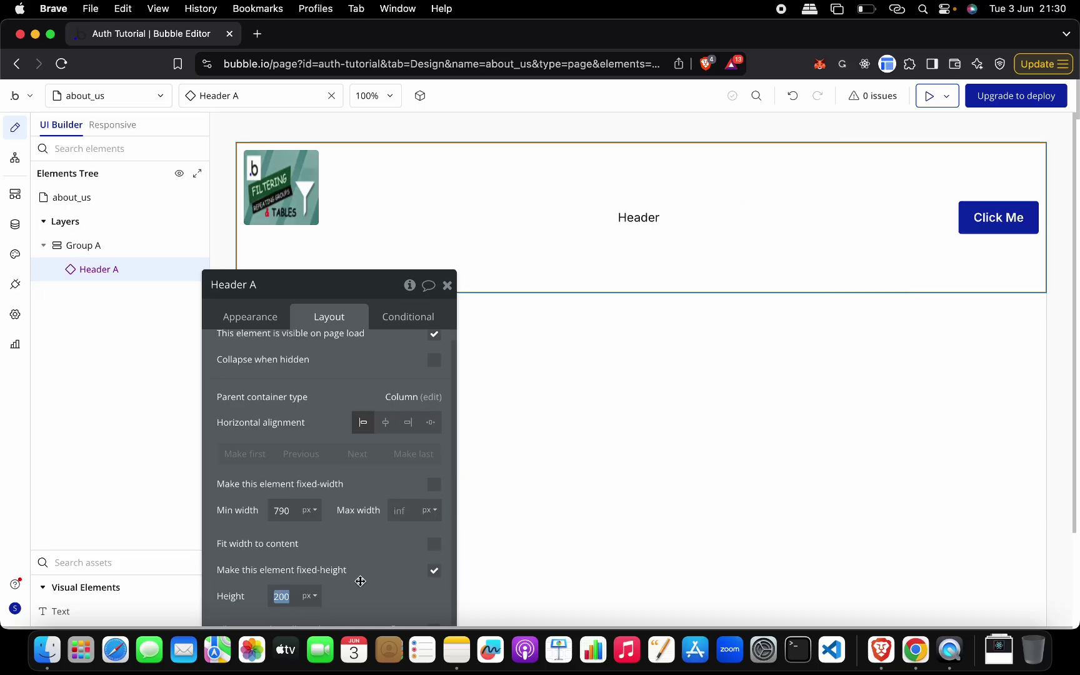
pyautogui.write('10')
pyautogui.moveTo(338, 286); pyautogui.dragTo(279, 177)
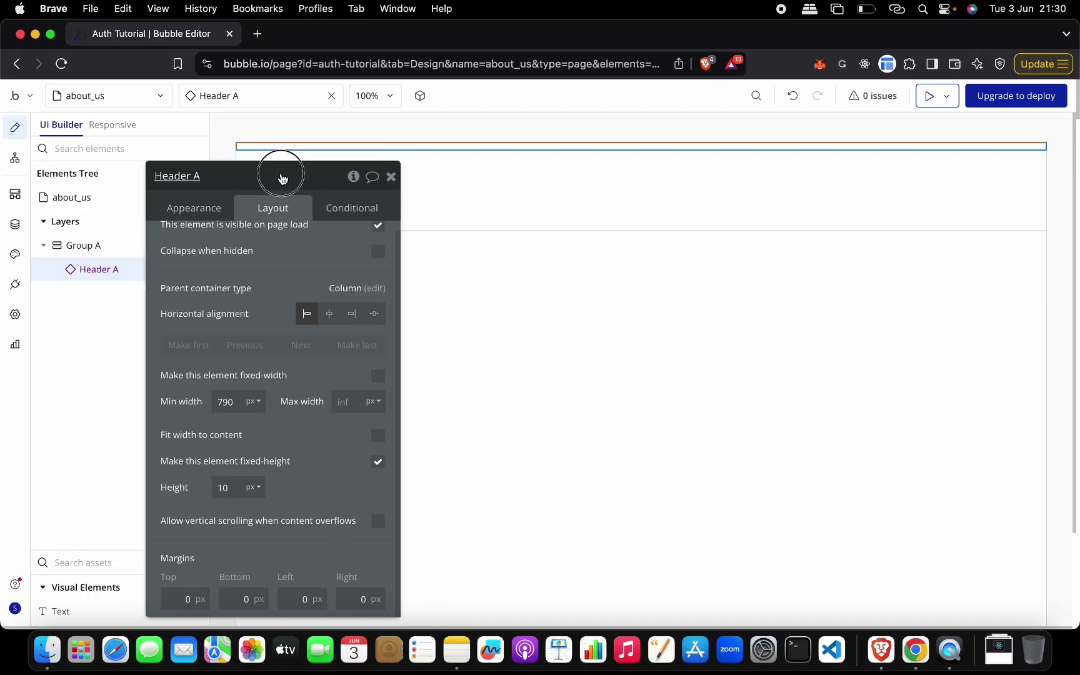
pyautogui.click(379, 465)
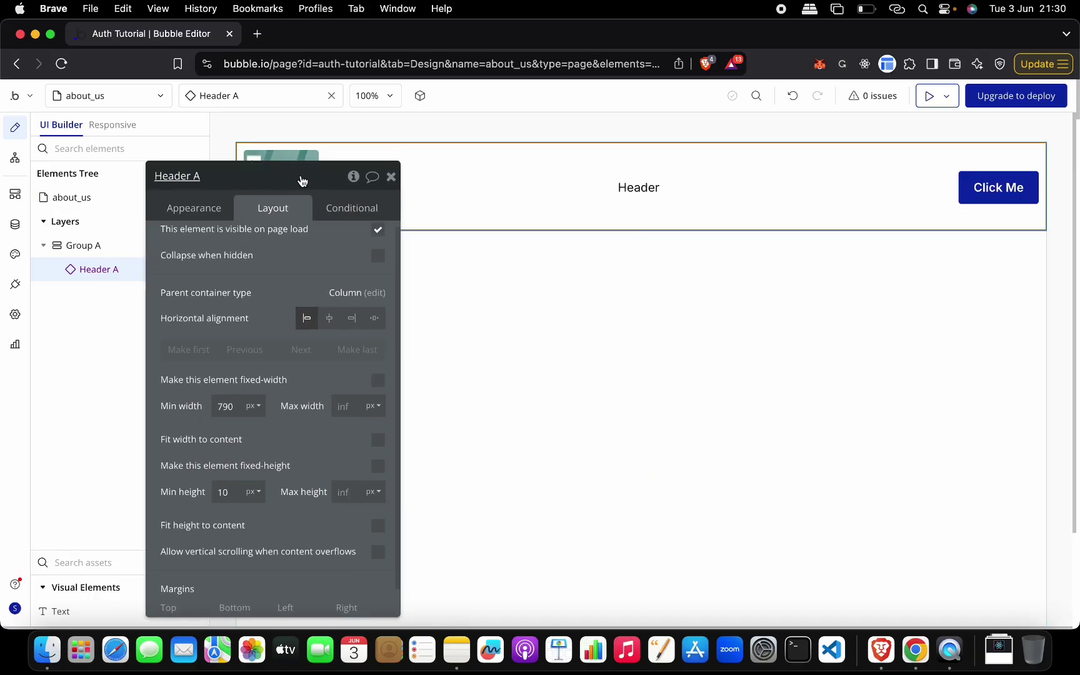
pyautogui.click(391, 178)
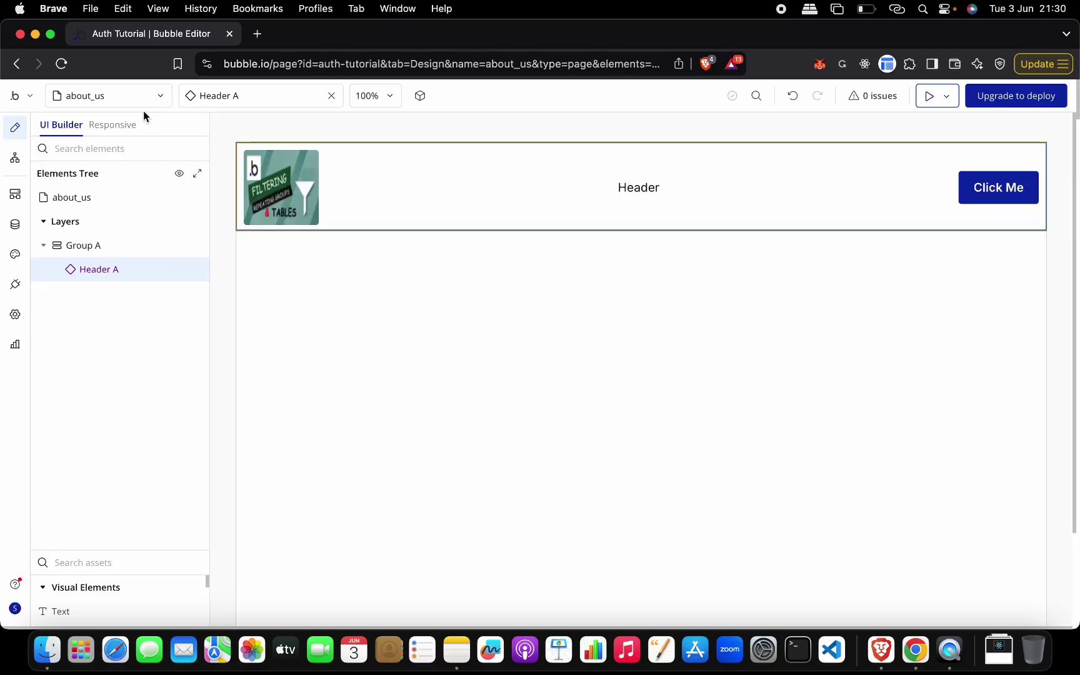
# Switch back to the index page.
pyautogui.click(132, 99)
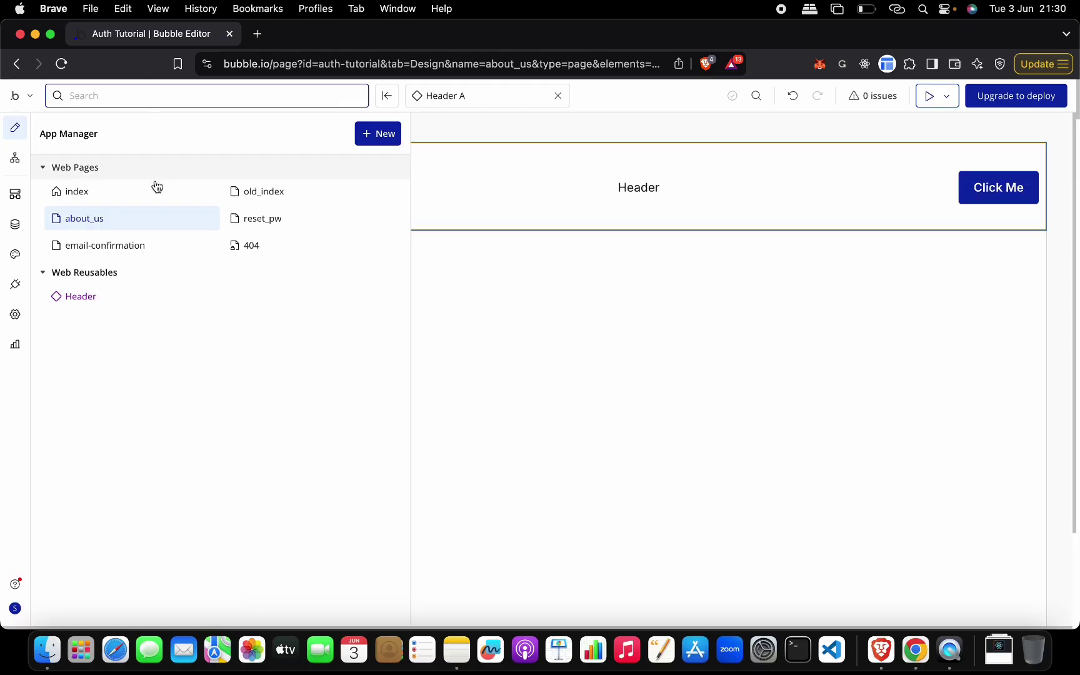
pyautogui.click(142, 199)
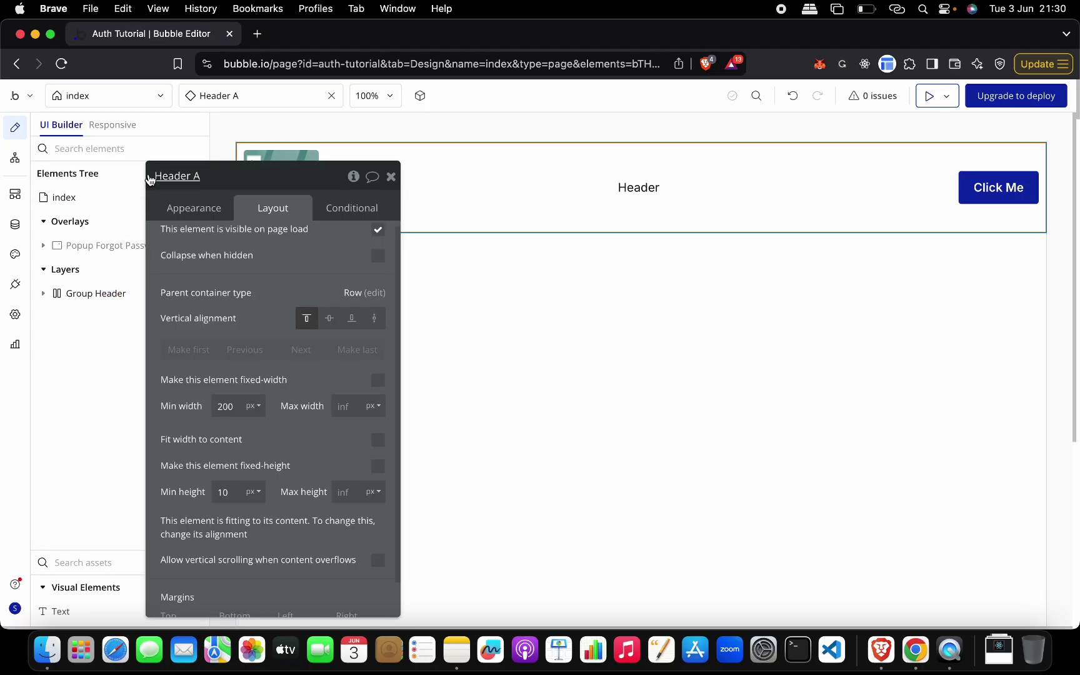
# Review the settings of Group Header, the index page and the Header element placed on it.
pyautogui.click(110, 220)
pyautogui.click(96, 261)
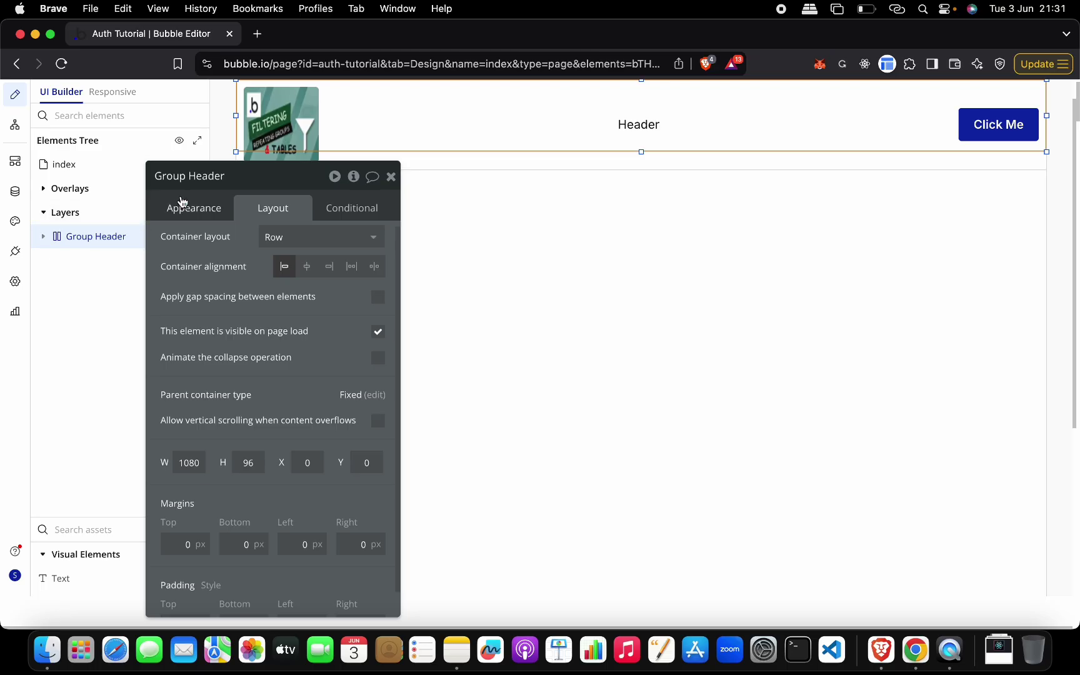
pyautogui.moveTo(257, 186); pyautogui.dragTo(538, 310)
pyautogui.click(364, 258)
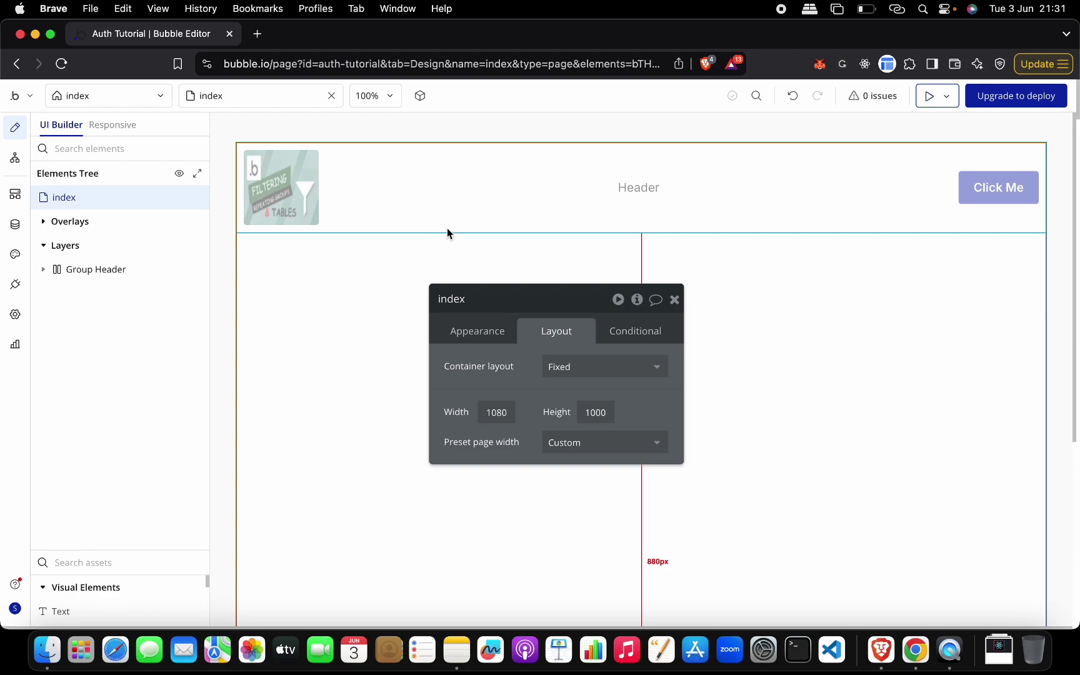
pyautogui.click(674, 300)
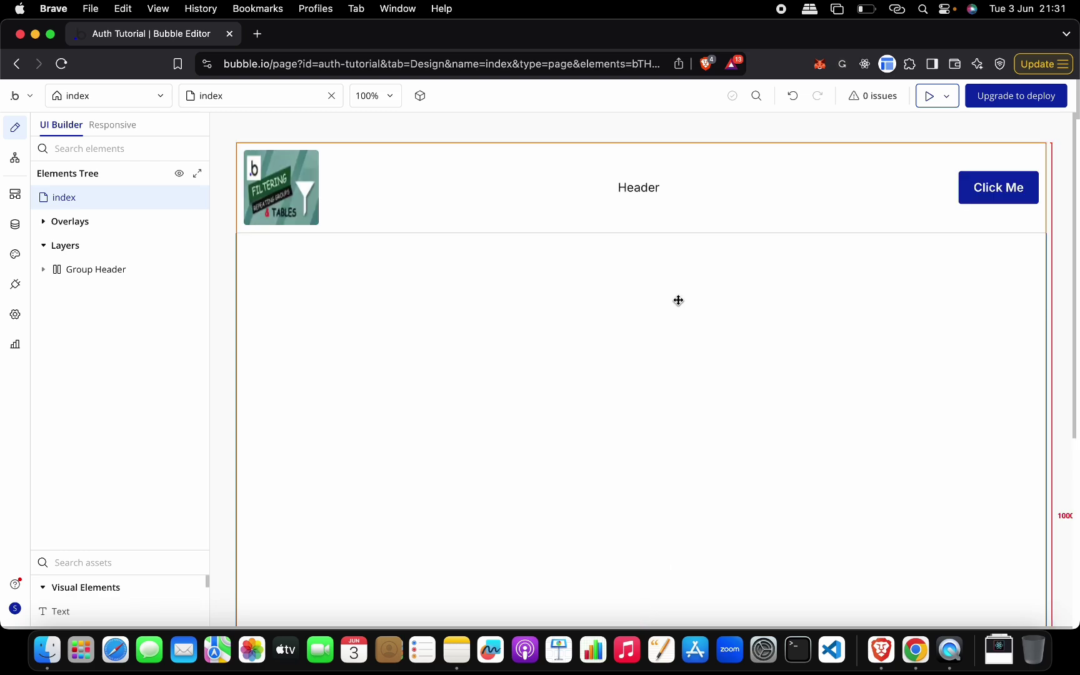
pyautogui.doubleClick(535, 218)
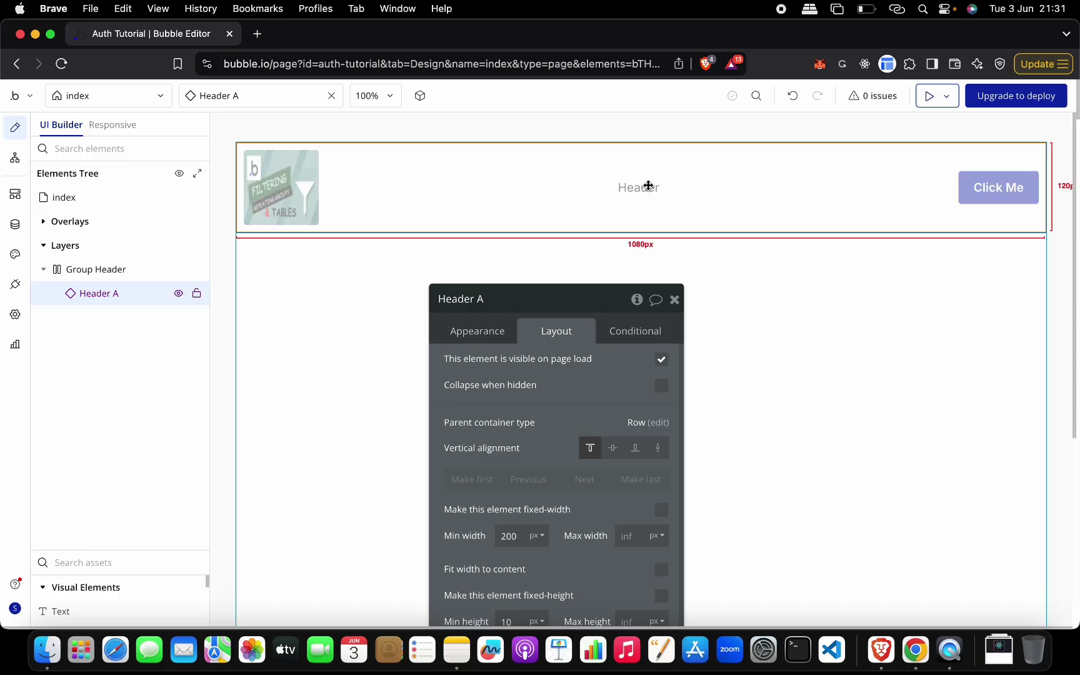
# Switch to the about_us page and open its Header as a reusable element for editing.
pyautogui.click(125, 96)
pyautogui.click(142, 239)
pyautogui.click(140, 224)
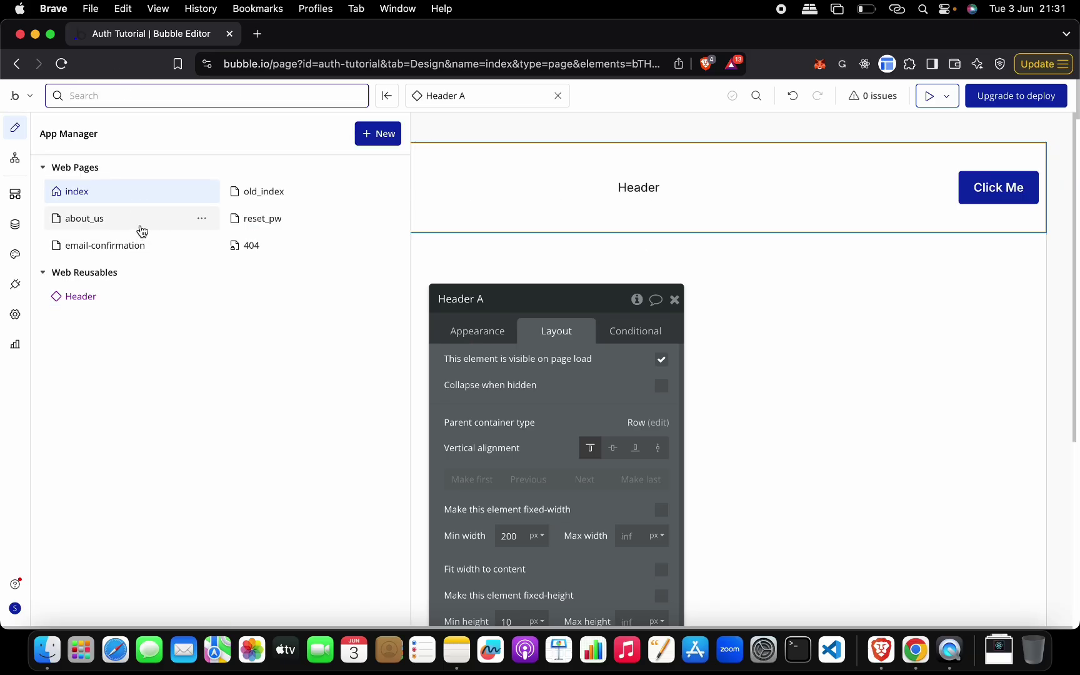
pyautogui.moveTo(513, 302); pyautogui.dragTo(597, 182)
pyautogui.click(556, 211)
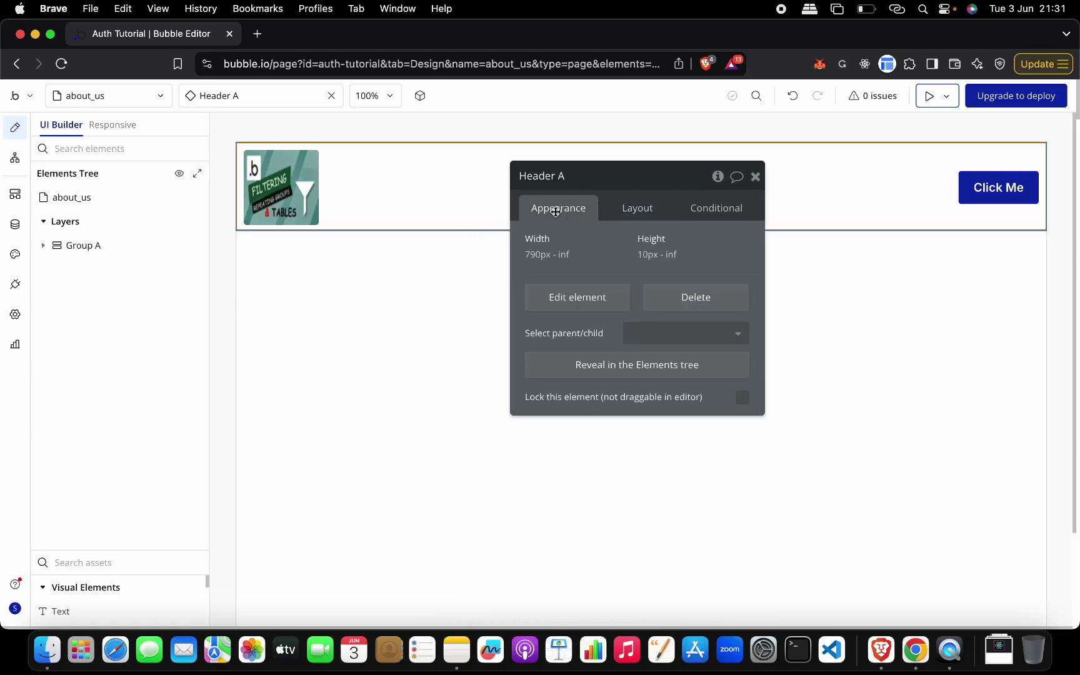
pyautogui.click(571, 299)
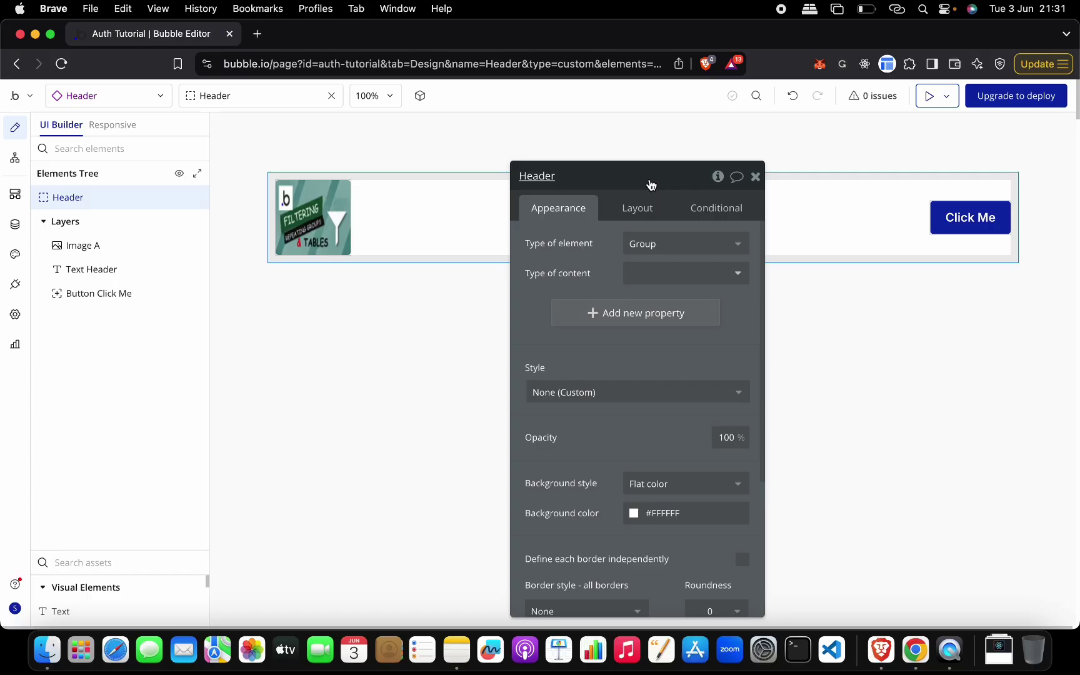
# Examine the reusable Header's text element and the Header's own appearance settings.
pyautogui.moveTo(687, 182); pyautogui.dragTo(266, 168)
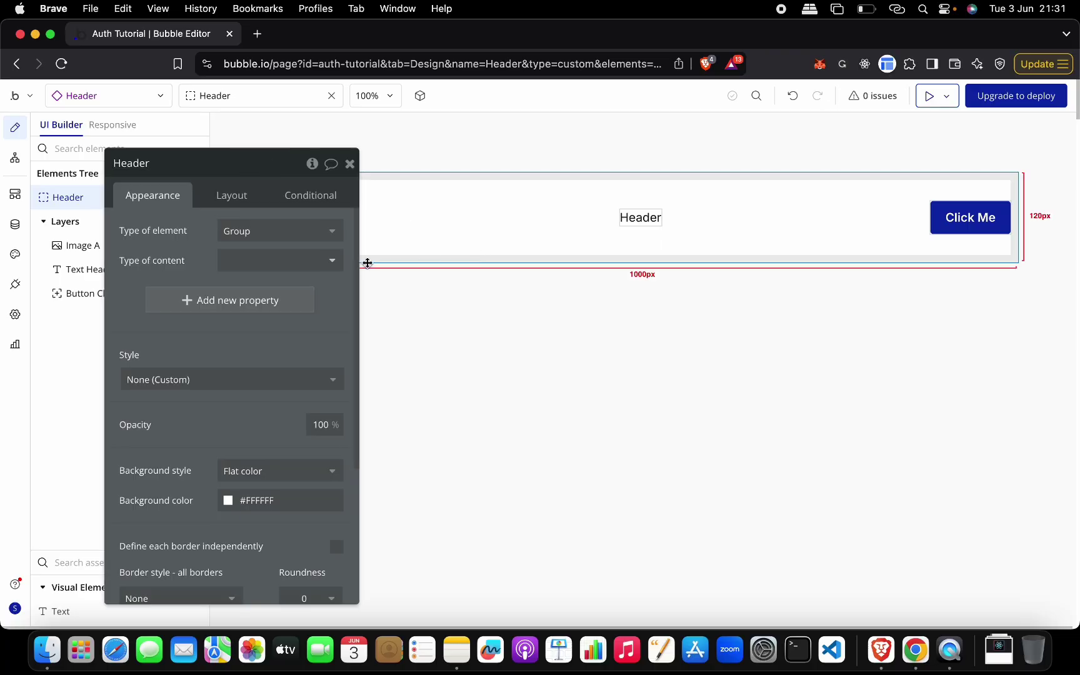
pyautogui.click(268, 178)
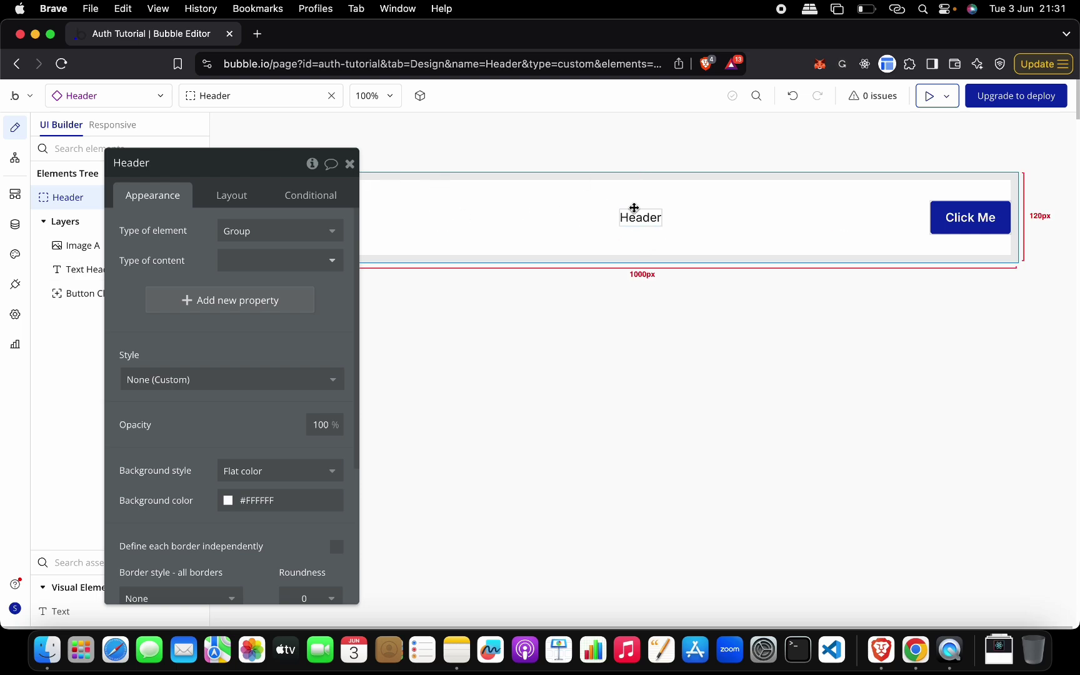
pyautogui.click(647, 225)
pyautogui.tripleClick(248, 245)
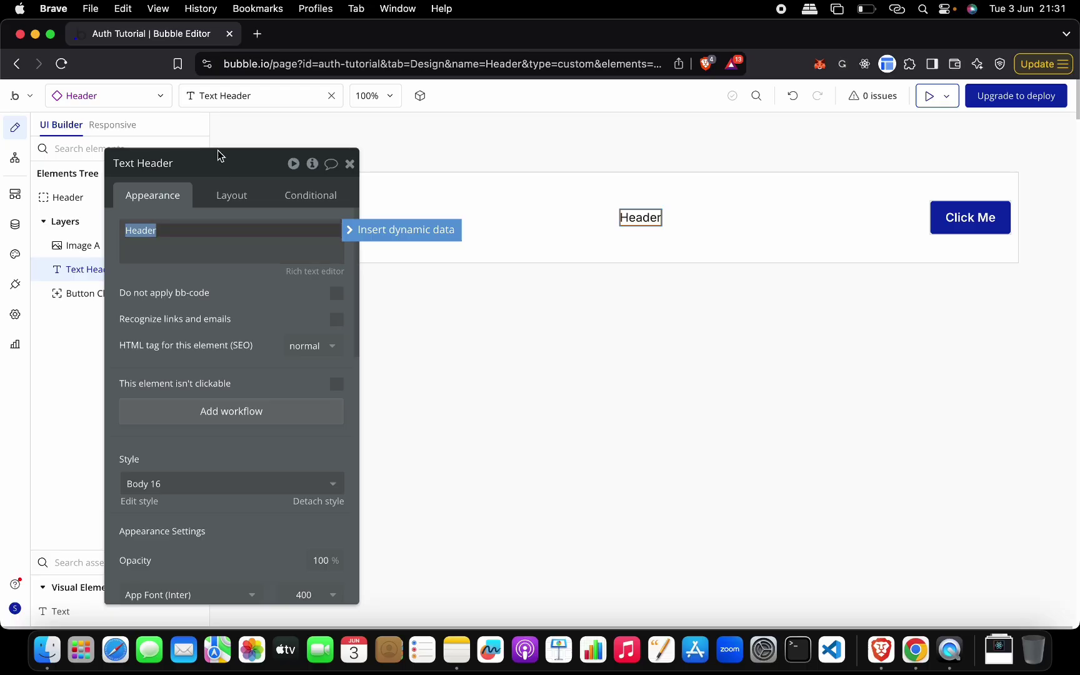
pyautogui.moveTo(219, 153); pyautogui.dragTo(446, 220)
pyautogui.click(136, 198)
pyautogui.scroll(-3, 134, 200)
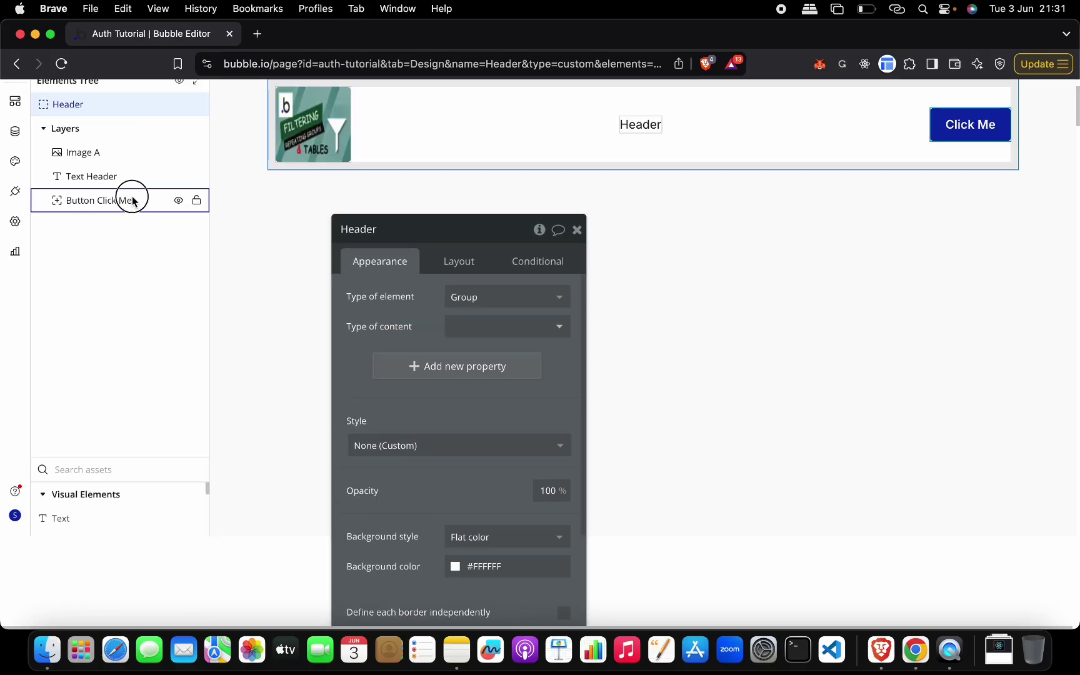
pyautogui.scroll(3, 133, 269)
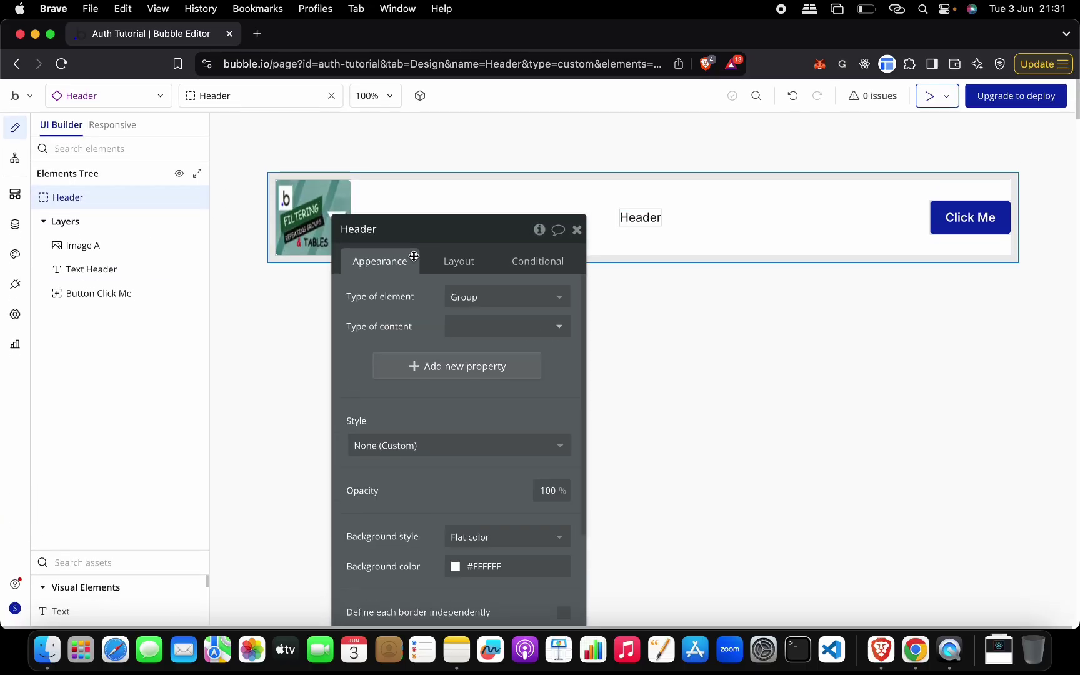
pyautogui.moveTo(412, 237); pyautogui.dragTo(415, 156)
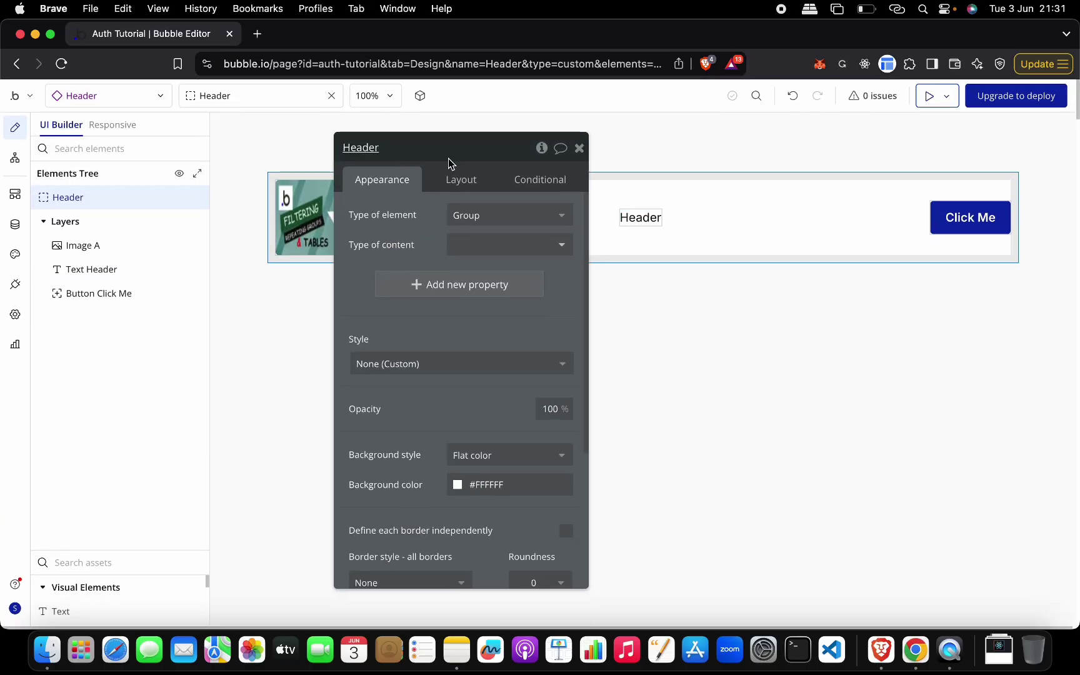
# Start a new Header property labelled "page name" with input type Dynamic value and field type text.
pyautogui.click(509, 288)
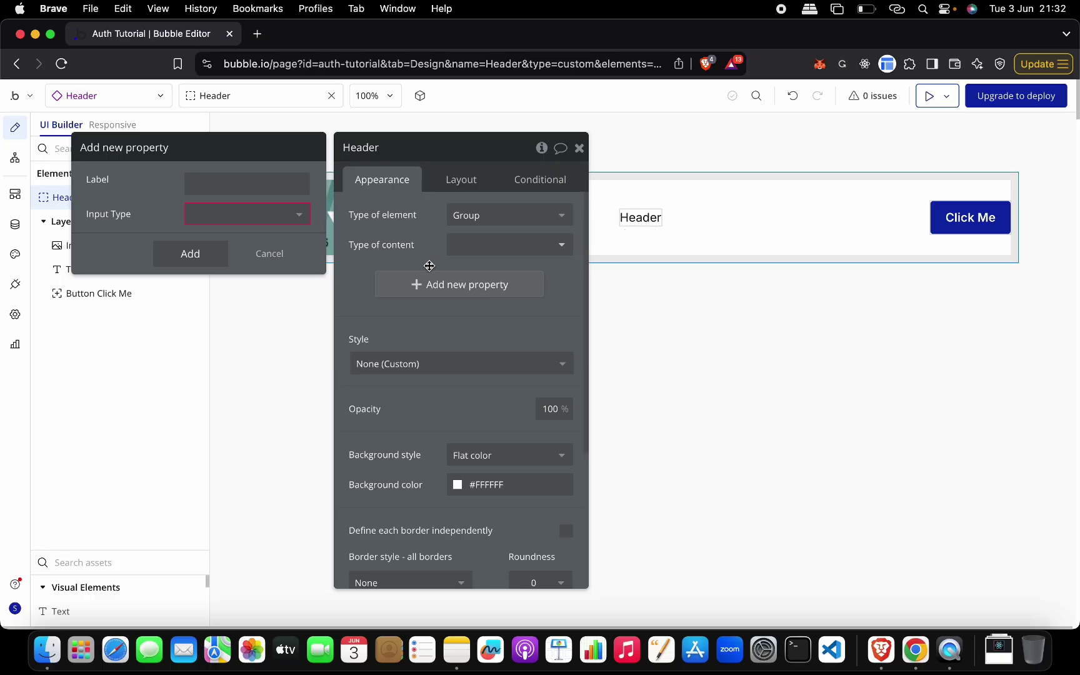
pyautogui.click(280, 188)
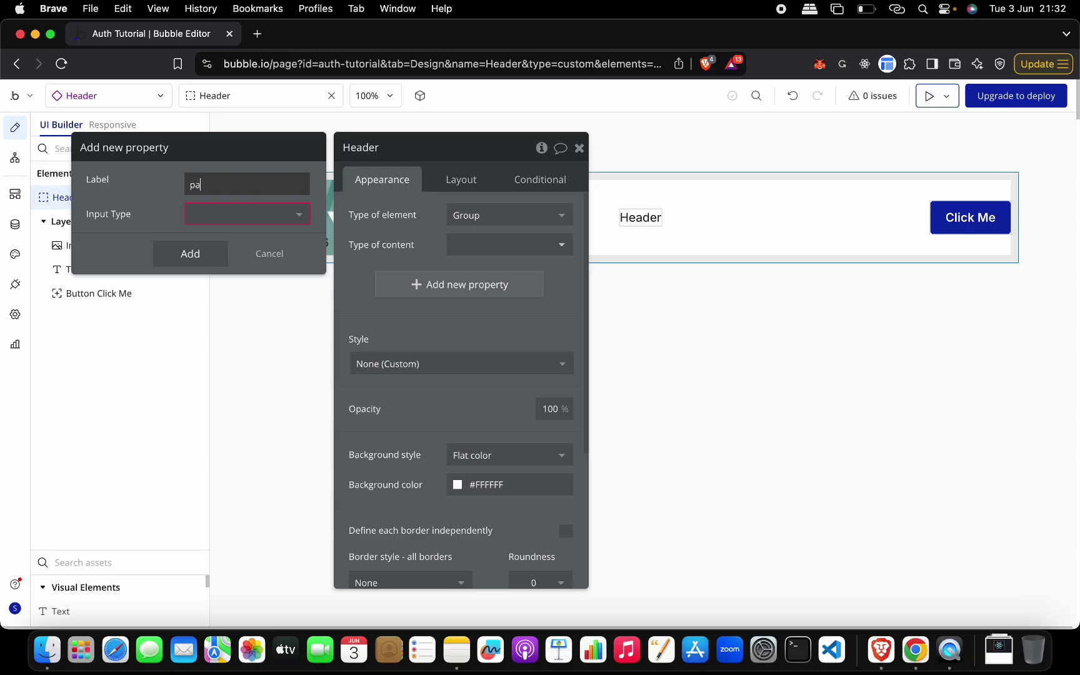
pyautogui.click(242, 214)
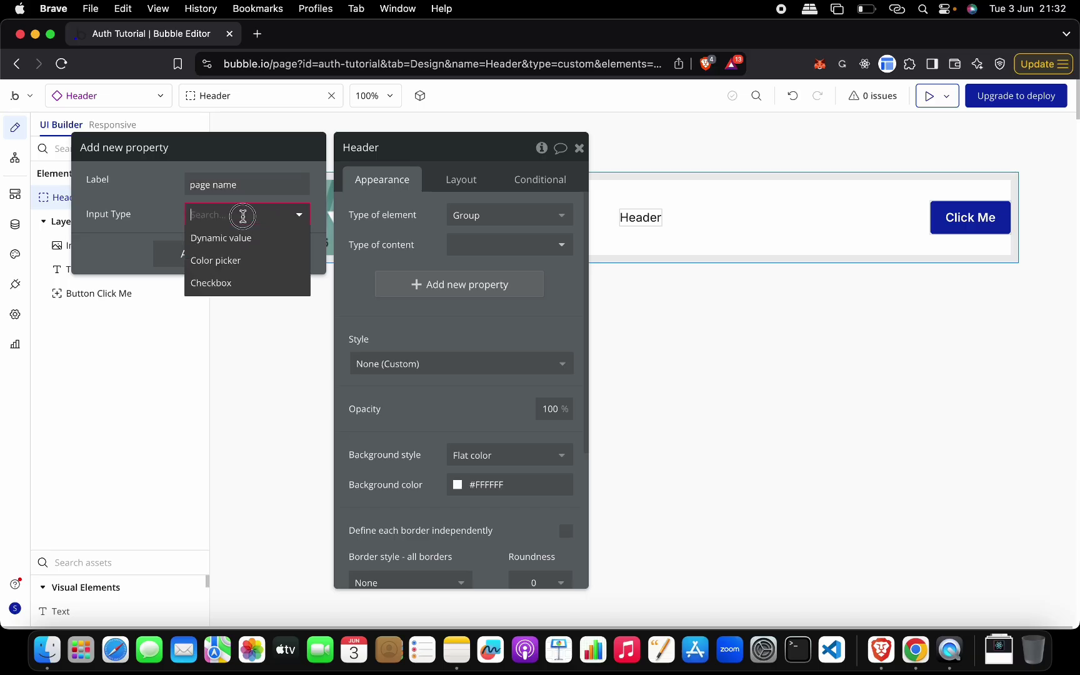
pyautogui.click(241, 239)
pyautogui.click(241, 247)
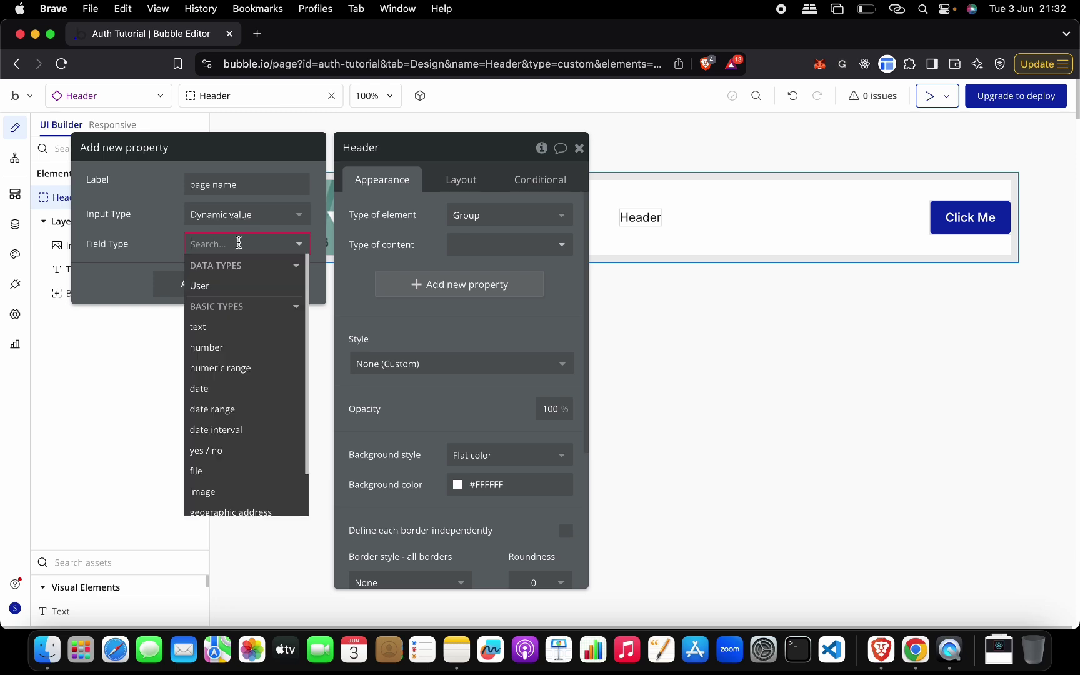
pyautogui.click(245, 332)
# Reselect Dynamic value and text as the property's types and add it with the default value "Header".
pyautogui.click(249, 220)
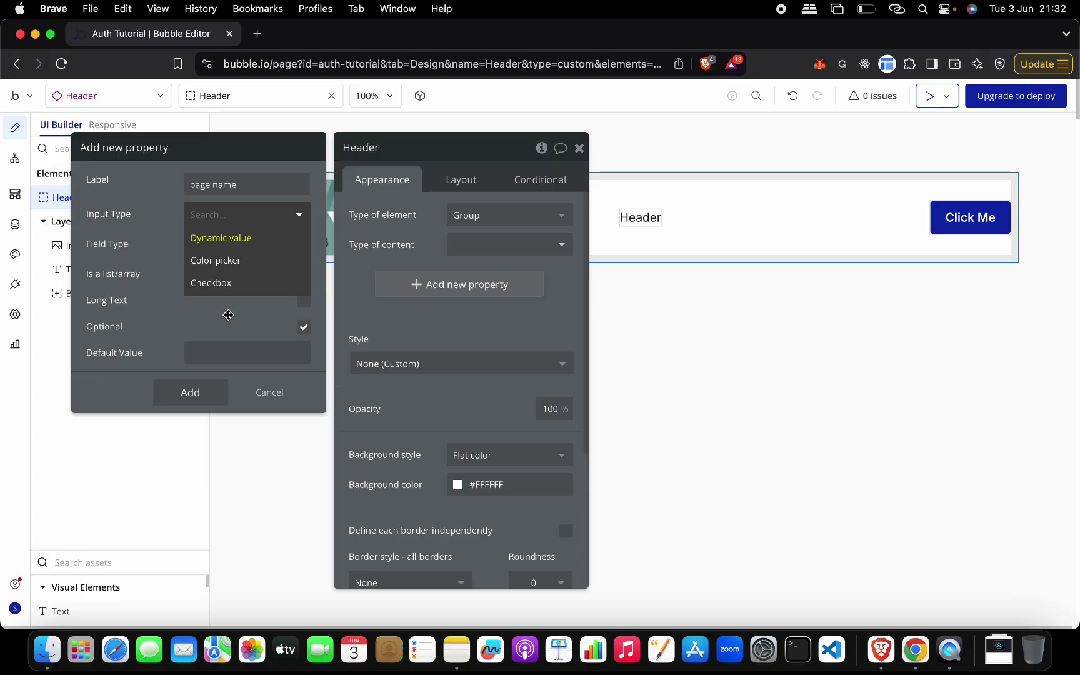
pyautogui.click(272, 238)
pyautogui.click(258, 249)
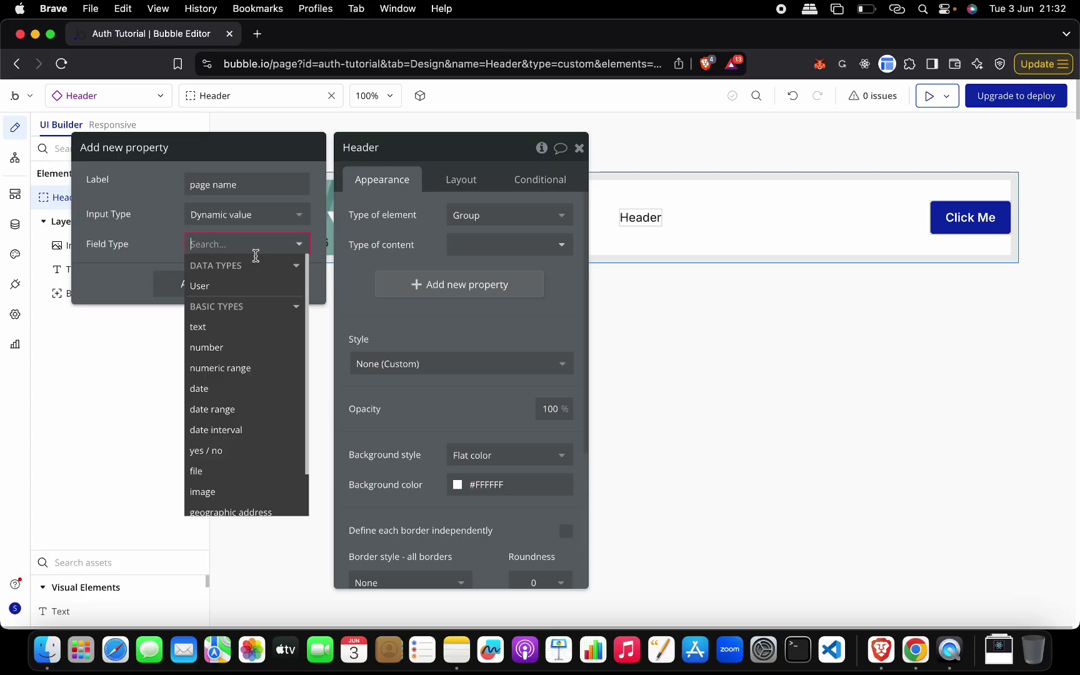
pyautogui.write('tes')
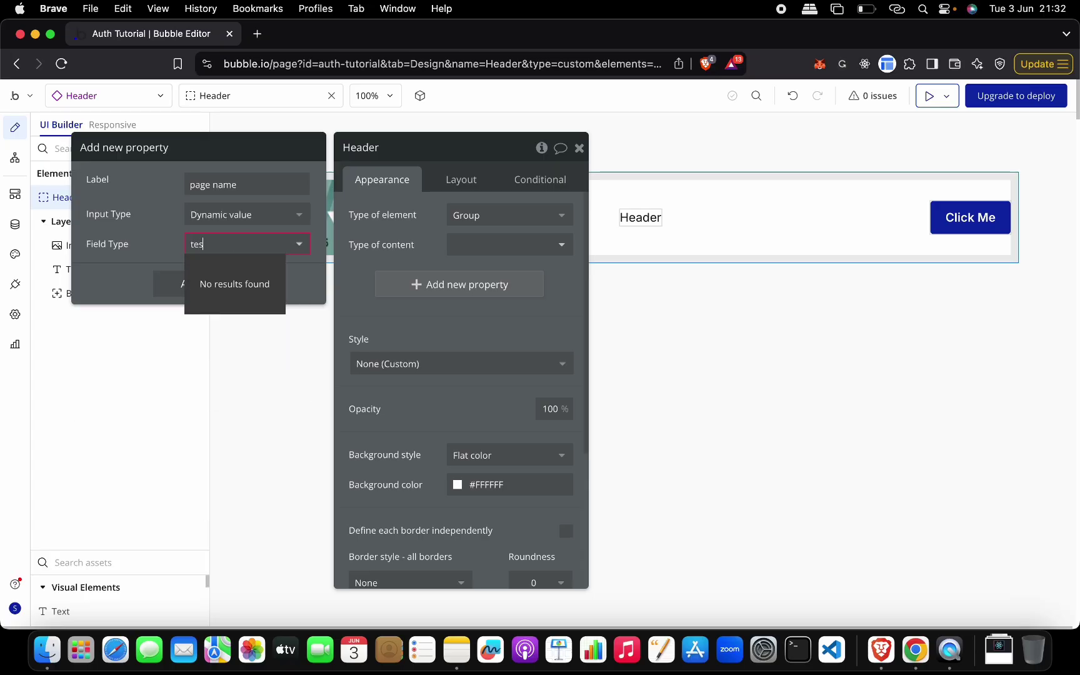
pyautogui.press('BackSpace')
pyautogui.click(234, 284)
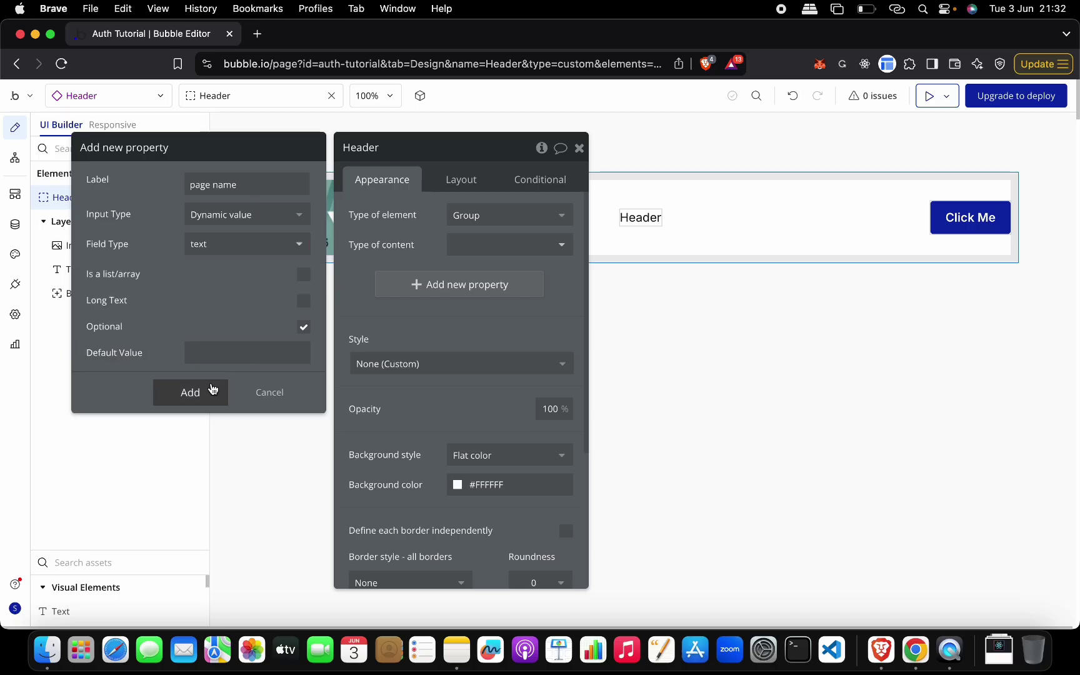
pyautogui.click(218, 352)
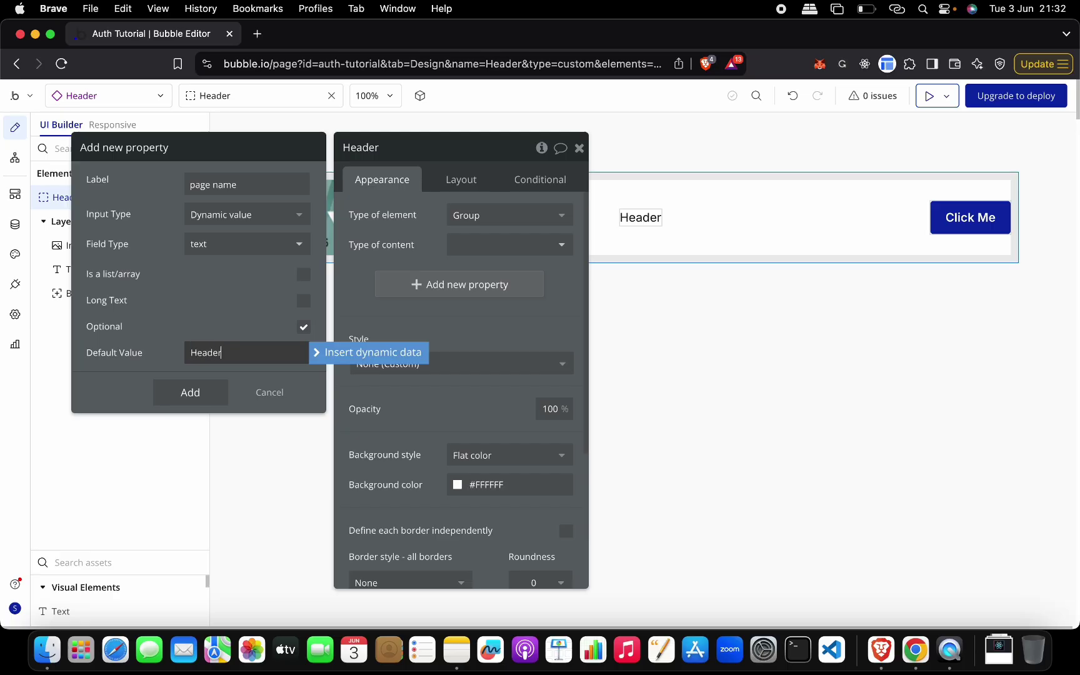
pyautogui.click(196, 393)
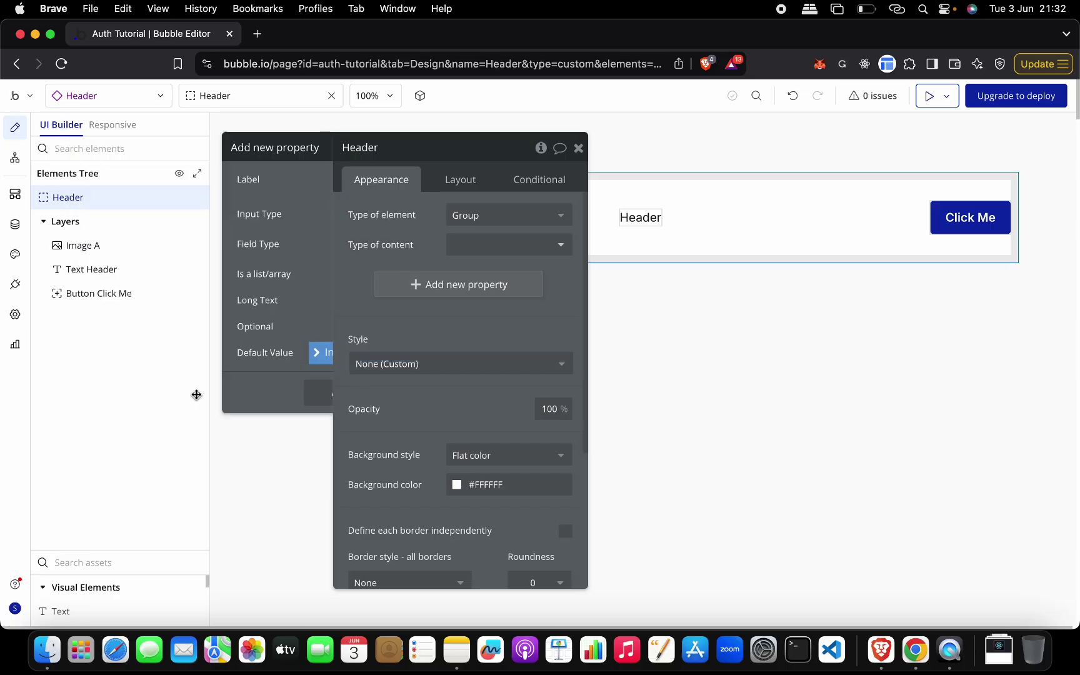
# Replace the Header's text with the dynamic value "Header's page name" and set its canvas placeholder to "Header".
pyautogui.moveTo(482, 157); pyautogui.dragTo(277, 155)
pyautogui.scroll(-3, 277, 155)
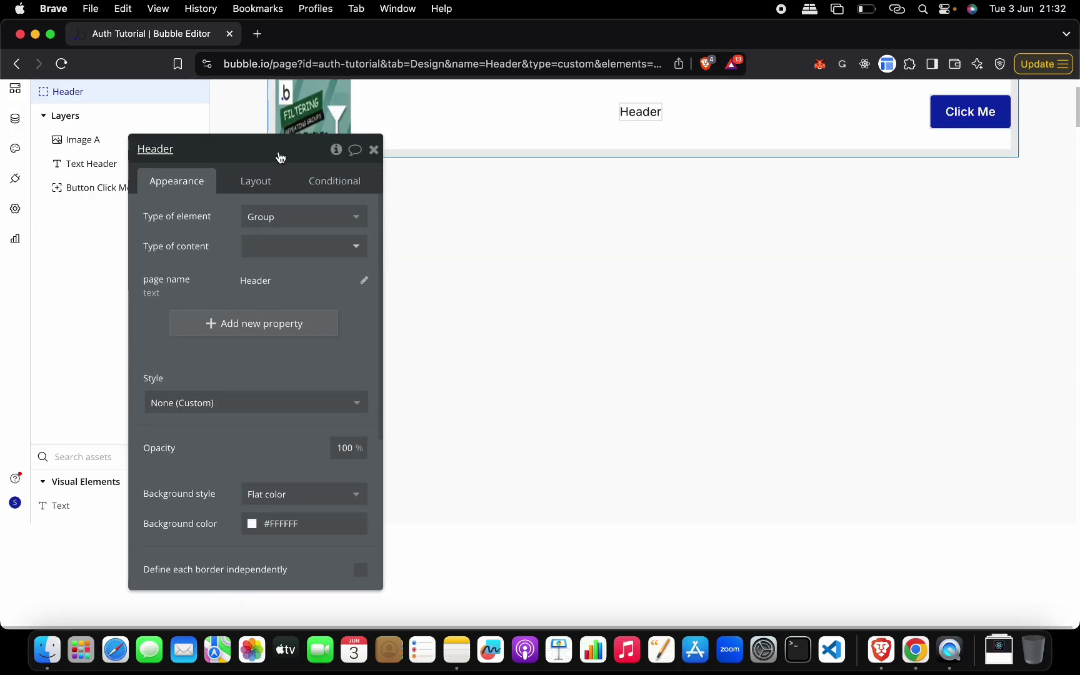
pyautogui.scroll(3, 739, 171)
pyautogui.click(639, 220)
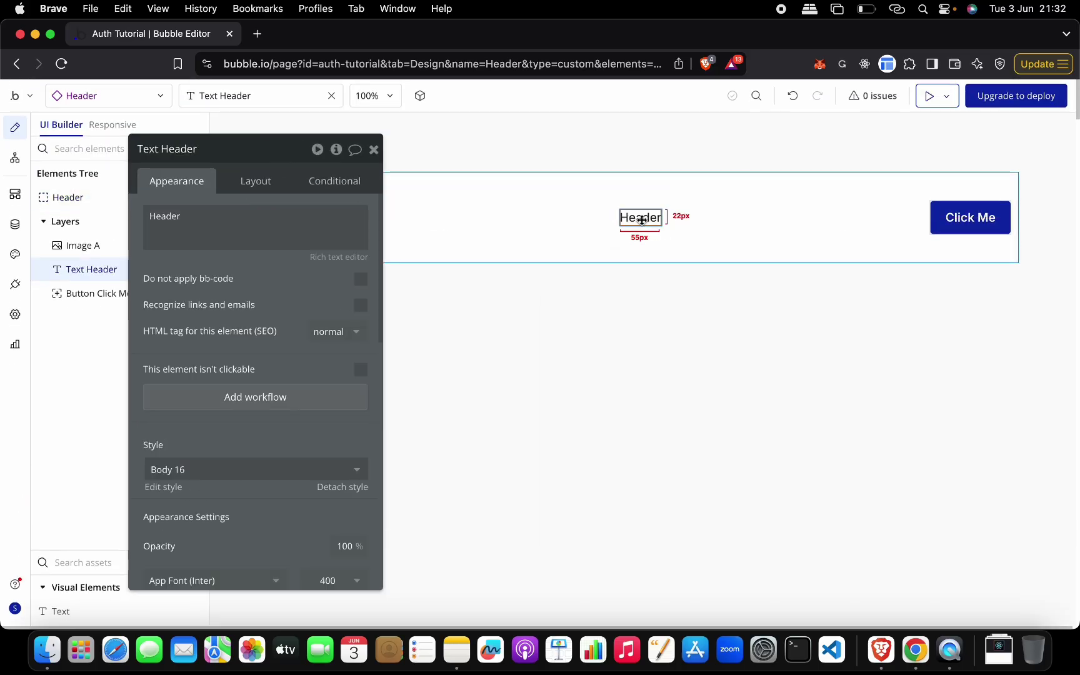
pyautogui.tripleClick(365, 209)
pyautogui.click(450, 217)
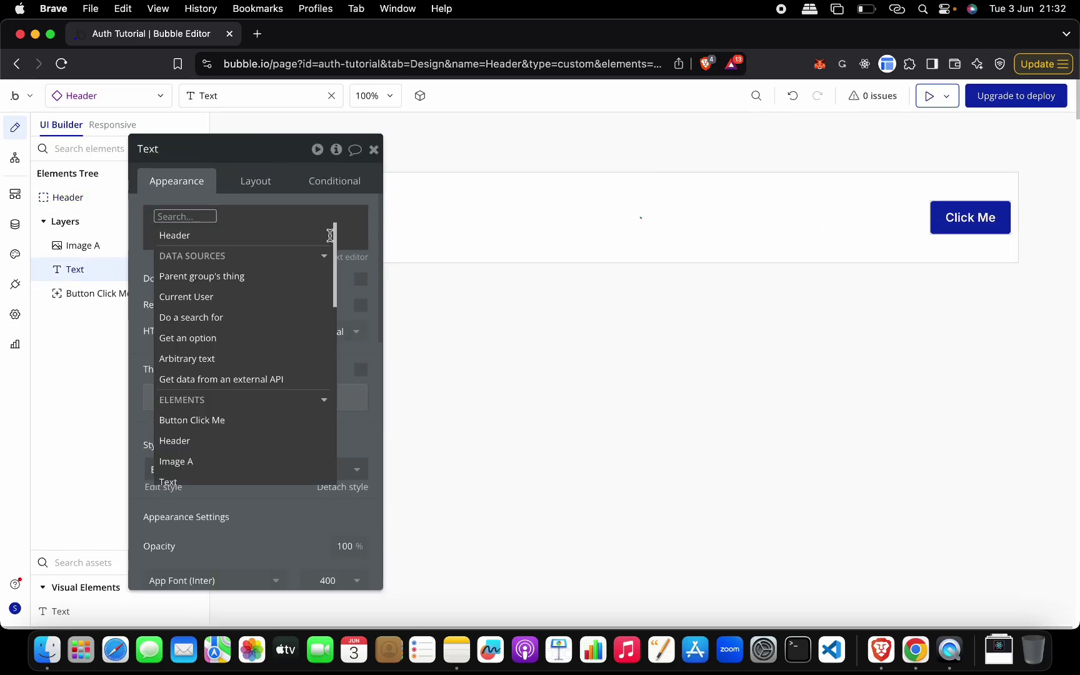
pyautogui.click(178, 235)
pyautogui.click(272, 261)
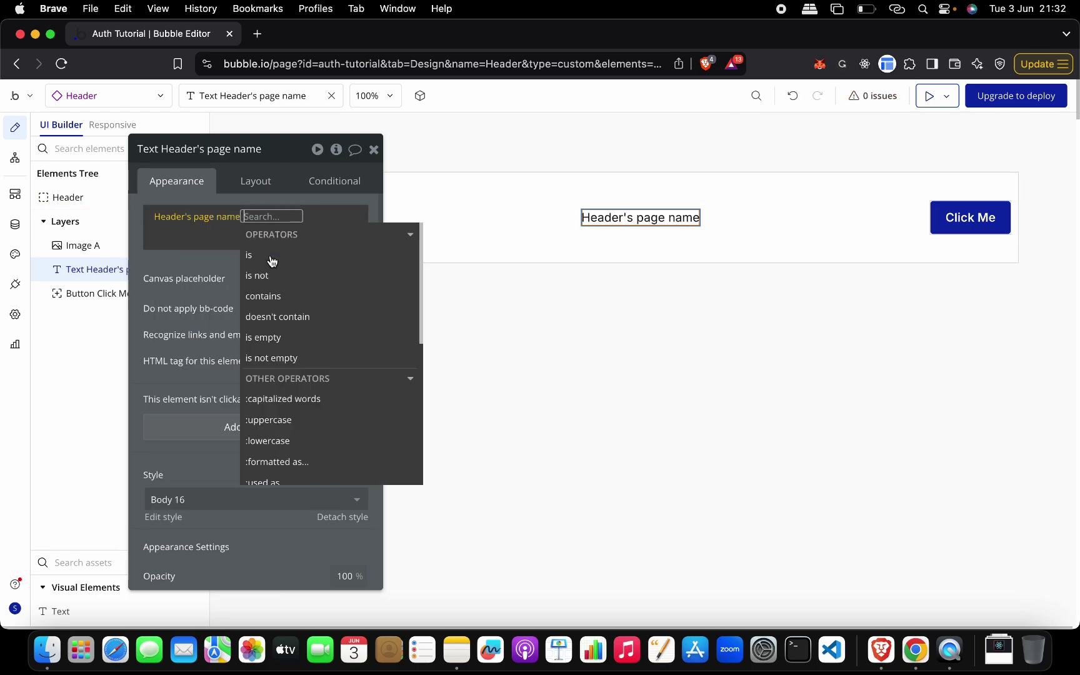
pyautogui.click(199, 263)
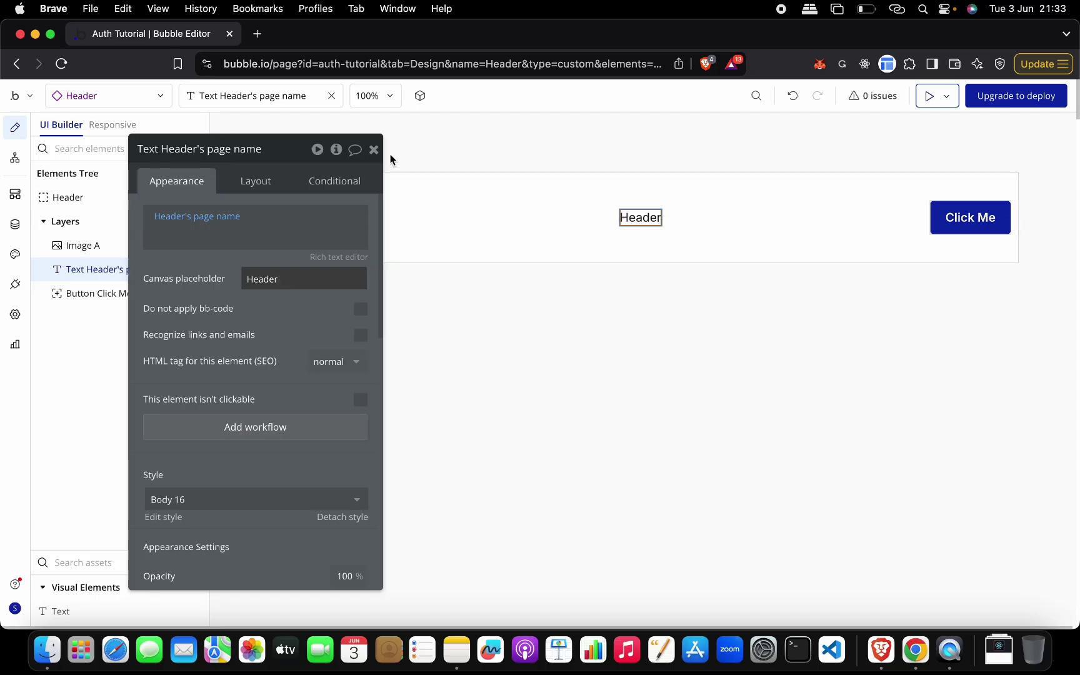
pyautogui.click(373, 149)
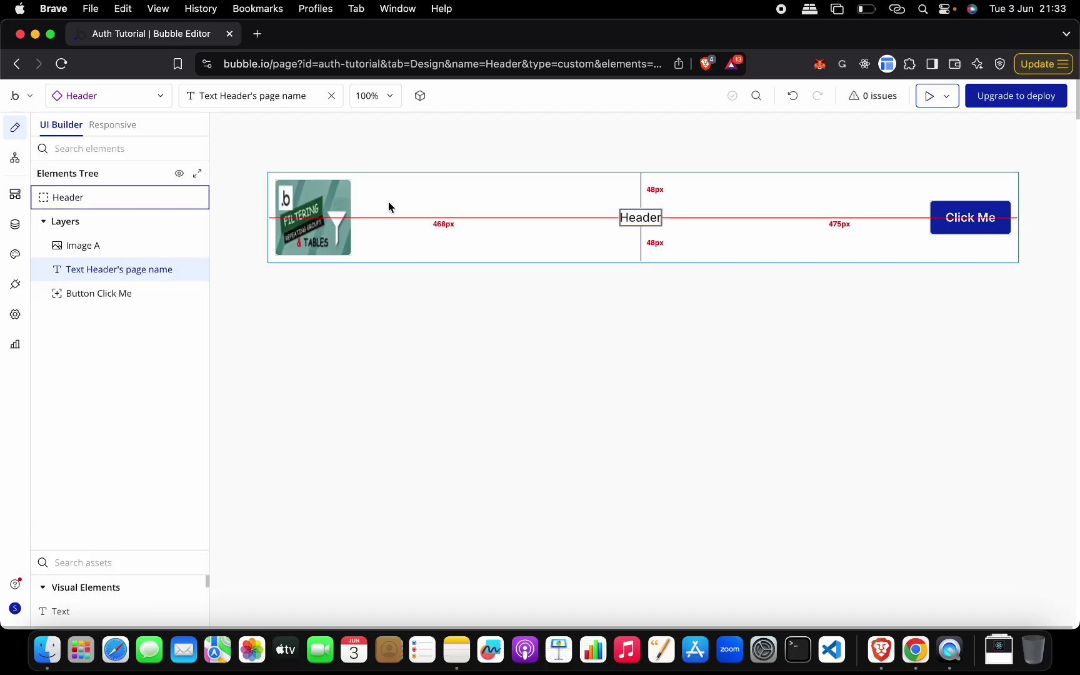
# Switch to the index page and set its Header's page name property to "Index".
pyautogui.click(146, 99)
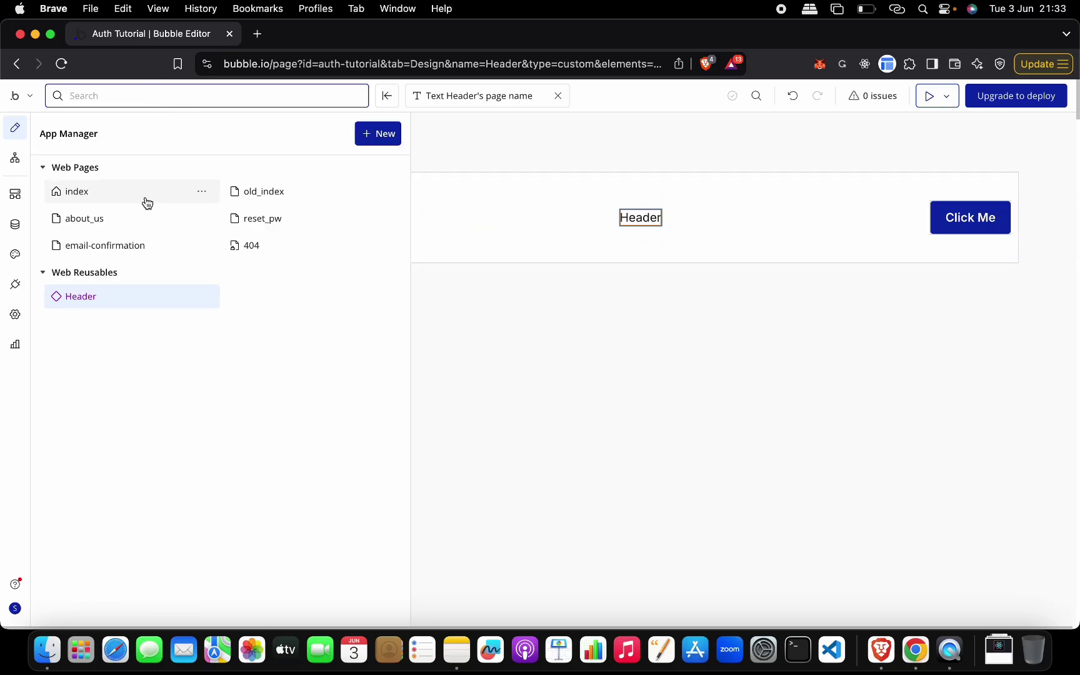
pyautogui.click(145, 199)
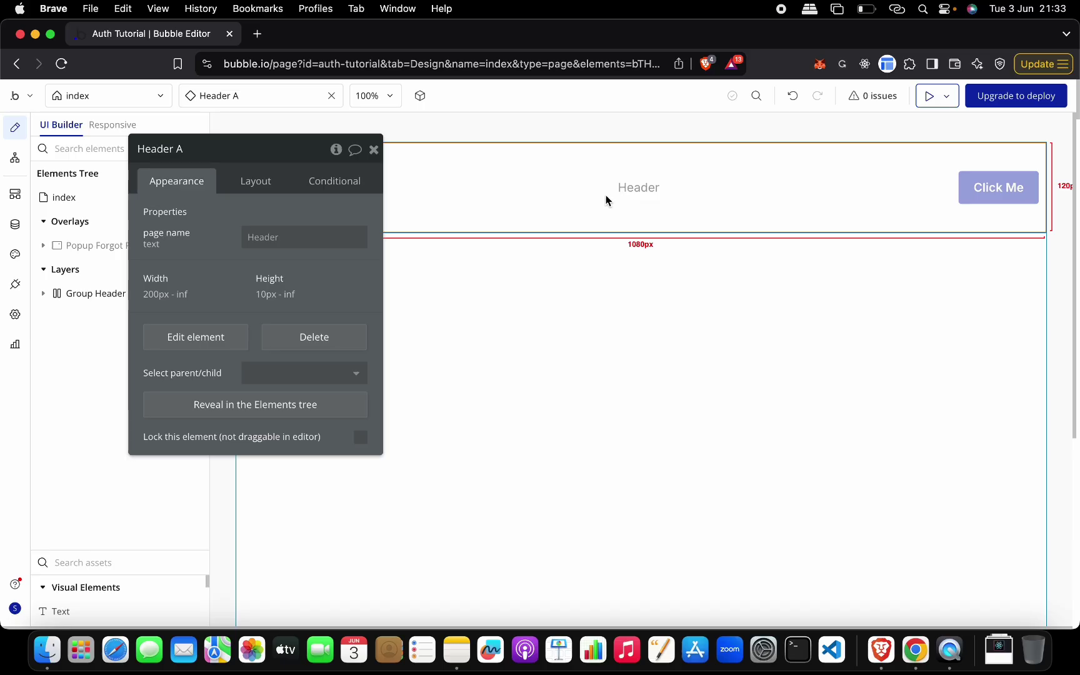
pyautogui.click(275, 237)
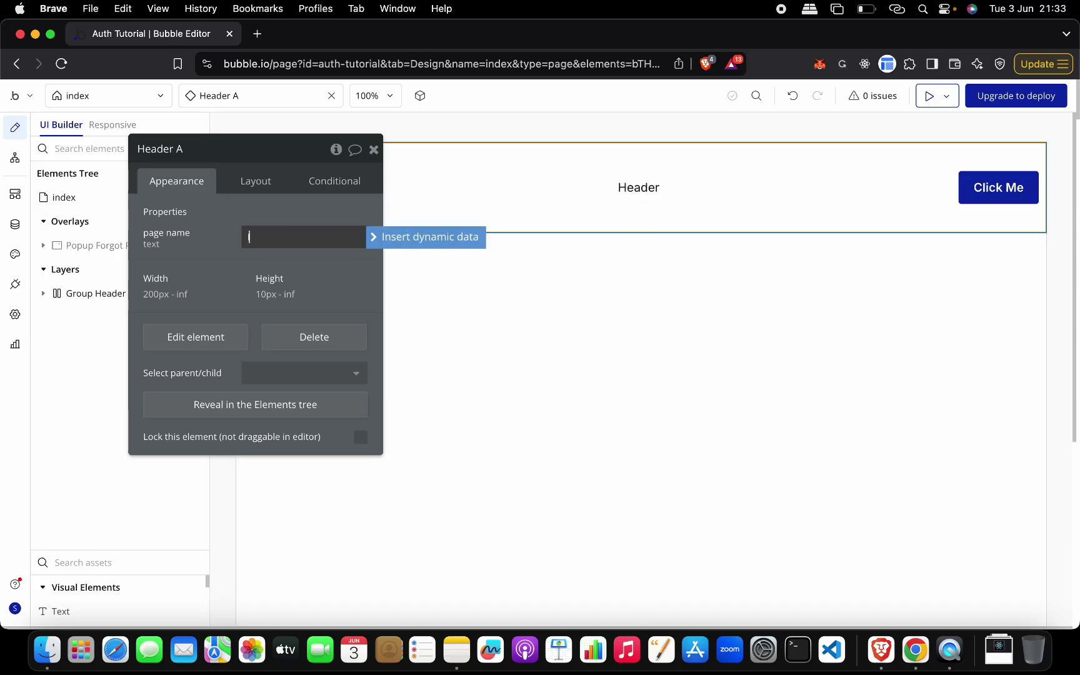
pyautogui.write('Index')
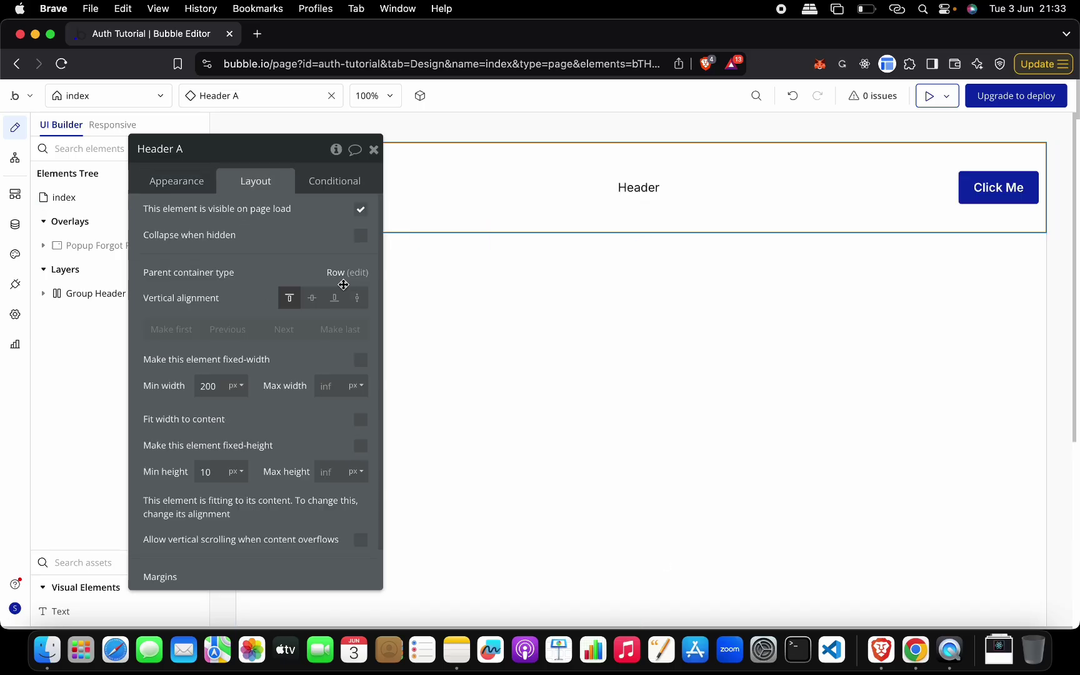
pyautogui.click(188, 181)
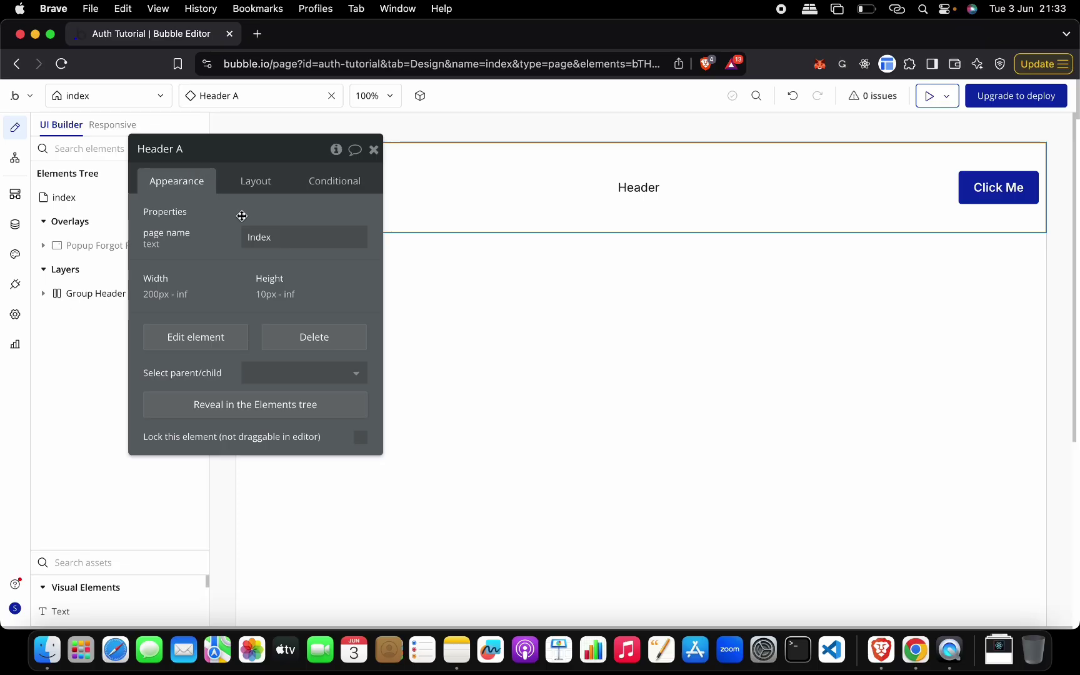
# Switch to the about_us page and set its Header's page name property to "About Us".
pyautogui.click(107, 100)
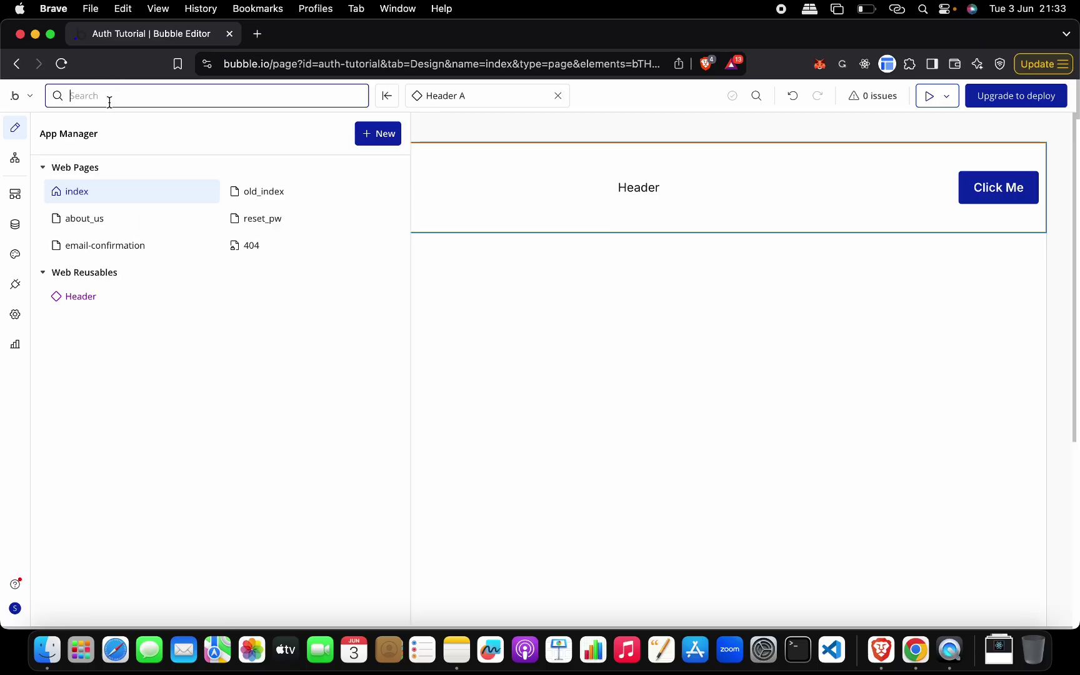
pyautogui.click(136, 222)
pyautogui.click(309, 236)
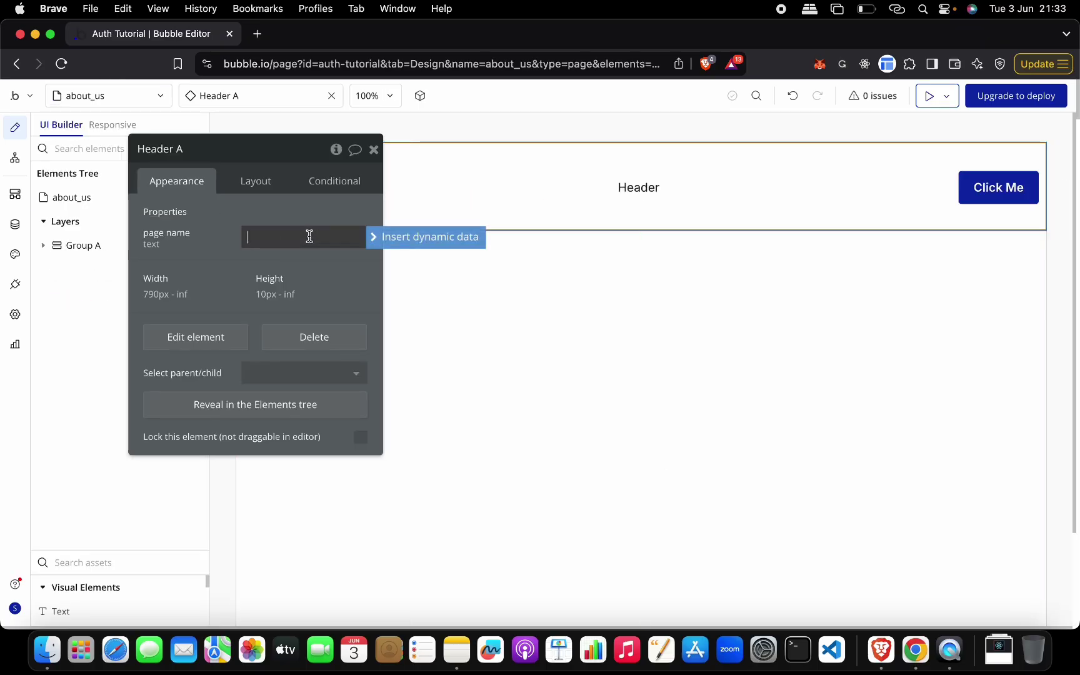
pyautogui.write('About Us')
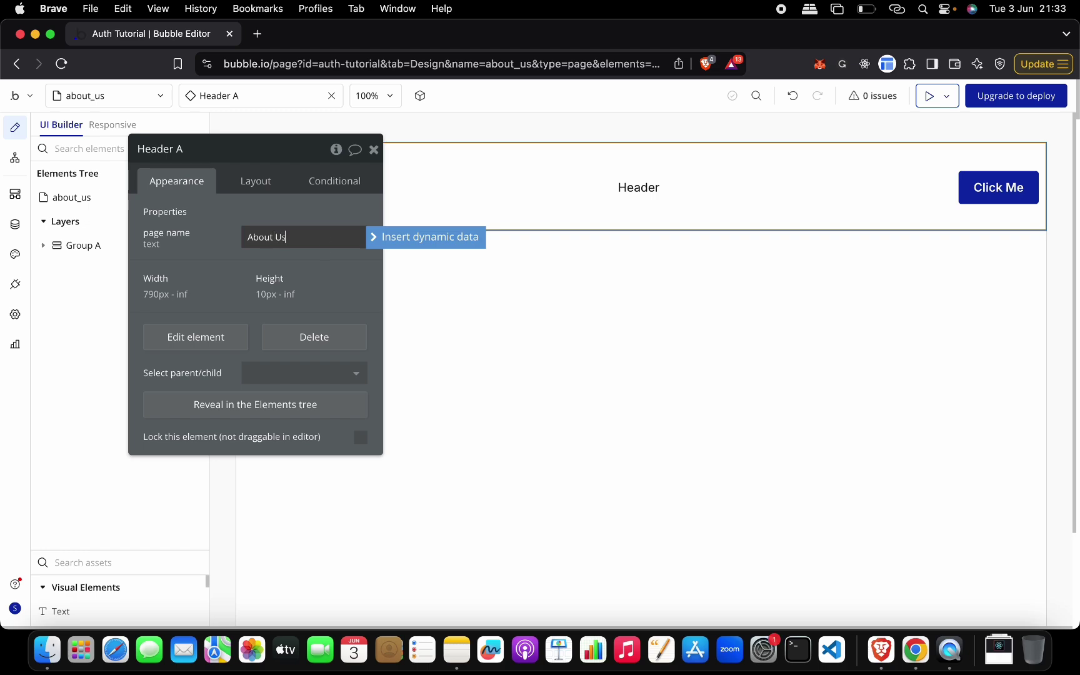
# Preview the about_us page in the browser to check the Header's text.
pyautogui.click(930, 99)
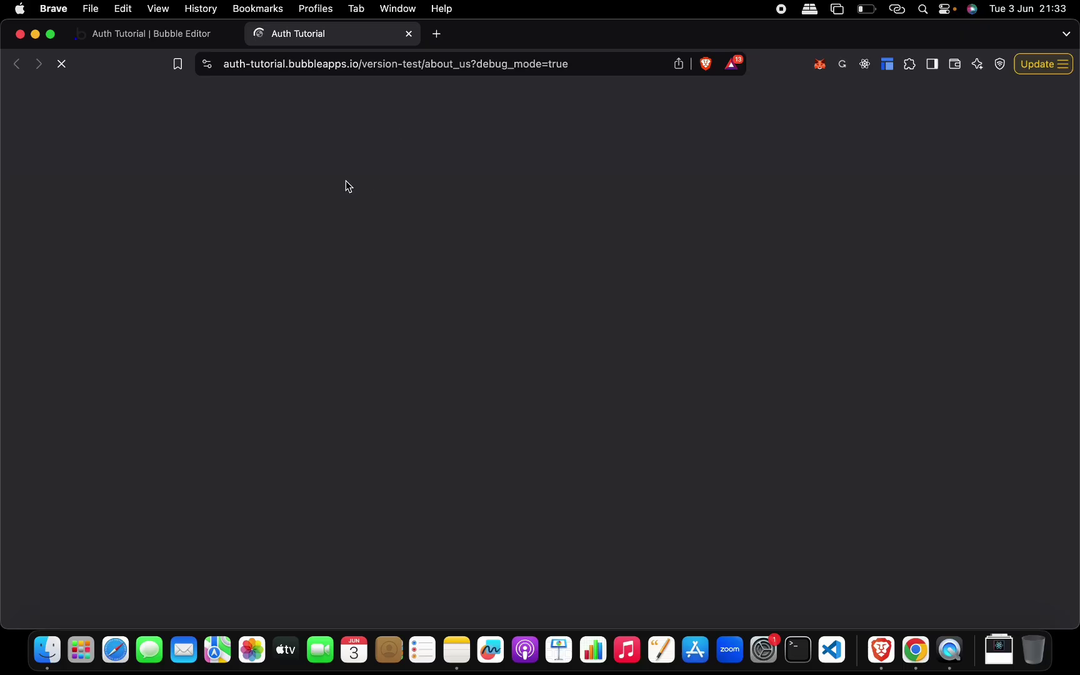
pyautogui.hotkey('ctrl', 'Up')
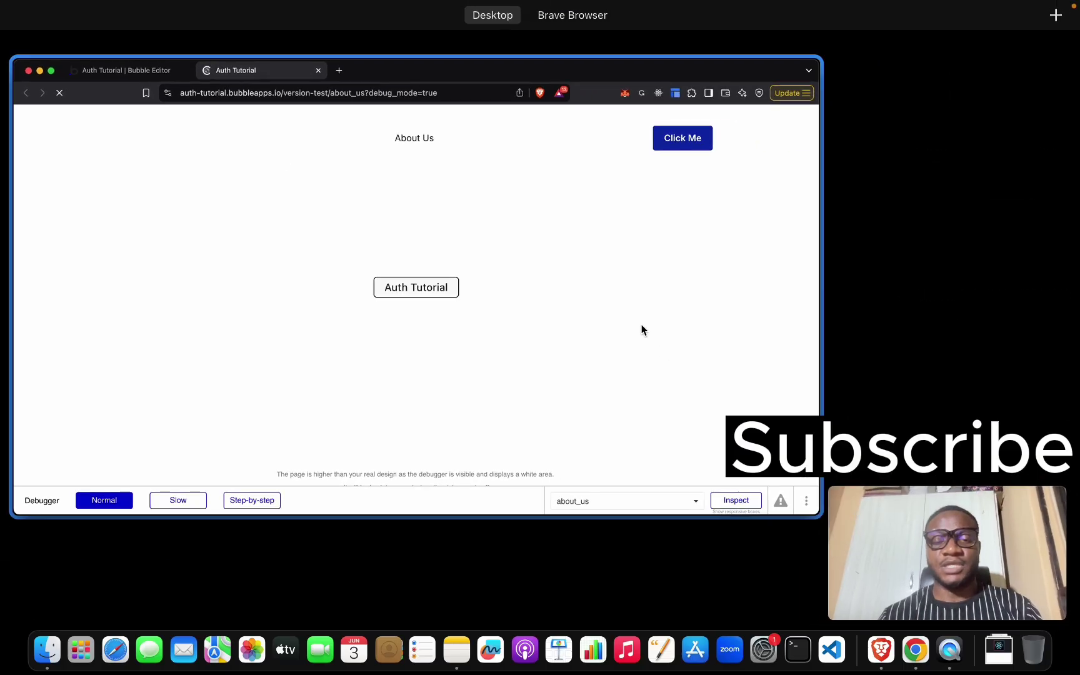
pyautogui.click(933, 544)
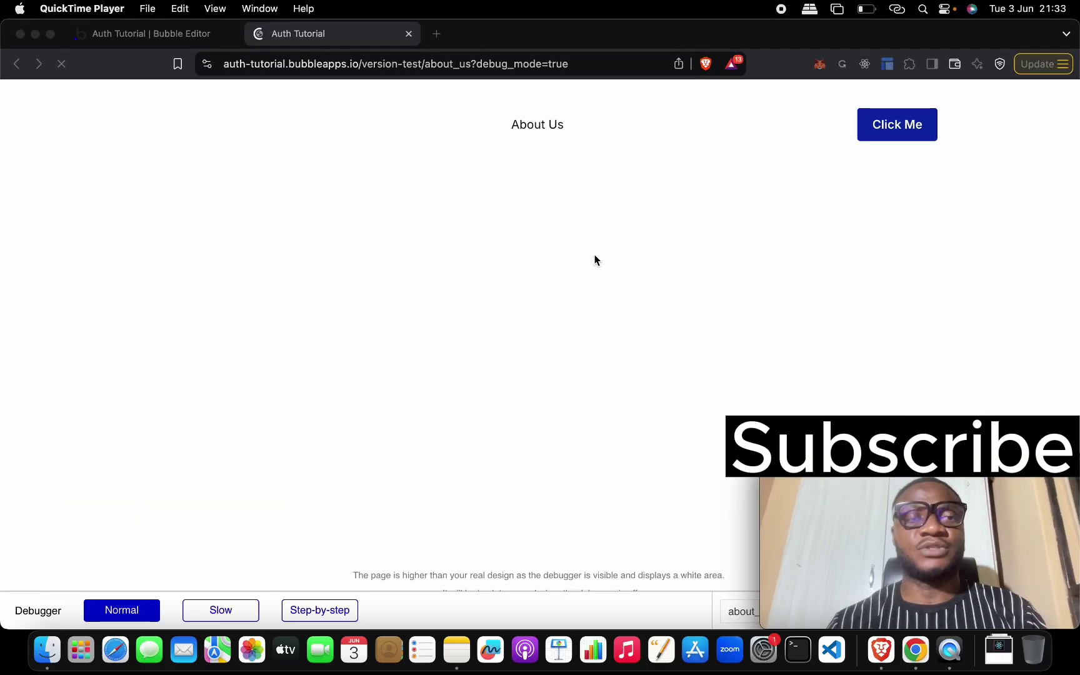